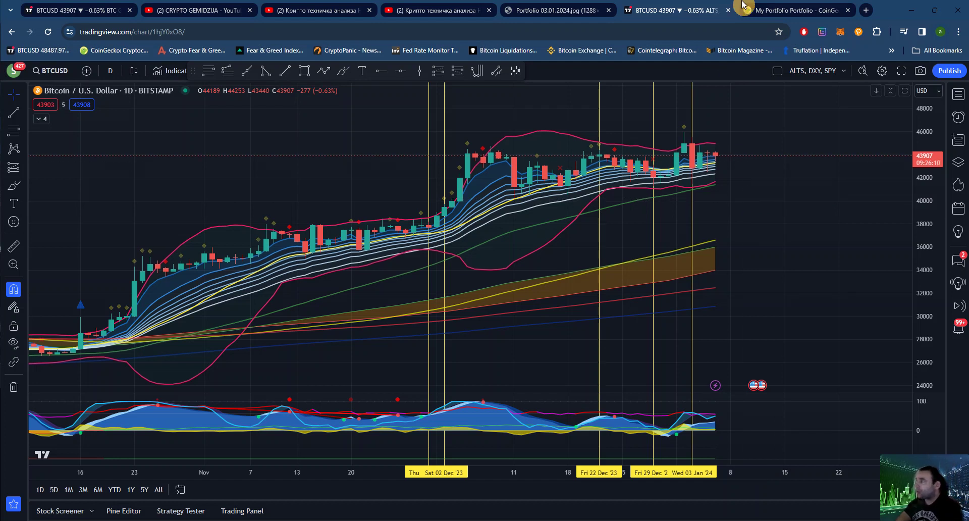
Step: Compare the Portfolio 03.01.2024 category table and allocation chart with the monthly BTCUSD chart's halving cycle markers
left_click(555, 10)
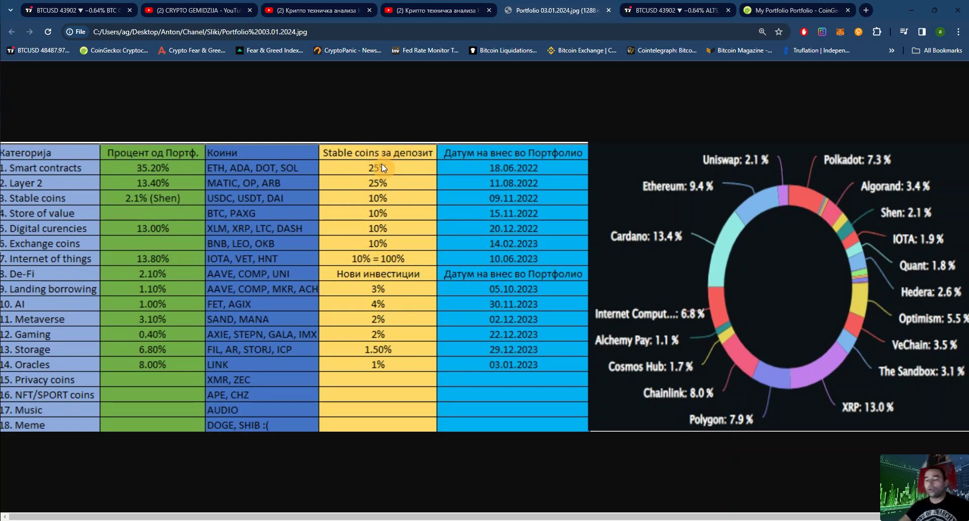
key("ctrl+1")
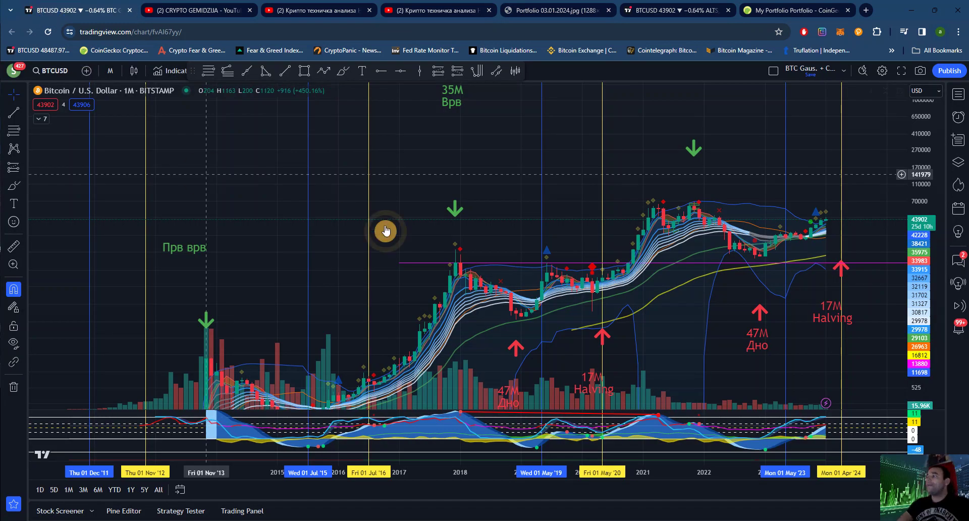
left_click_drag(737, 175, 696, 138)
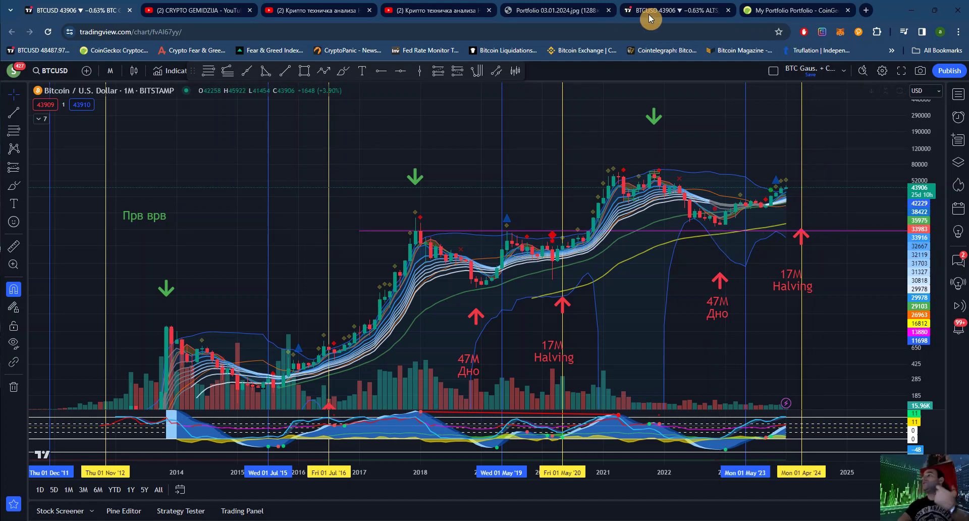
left_click(593, 6)
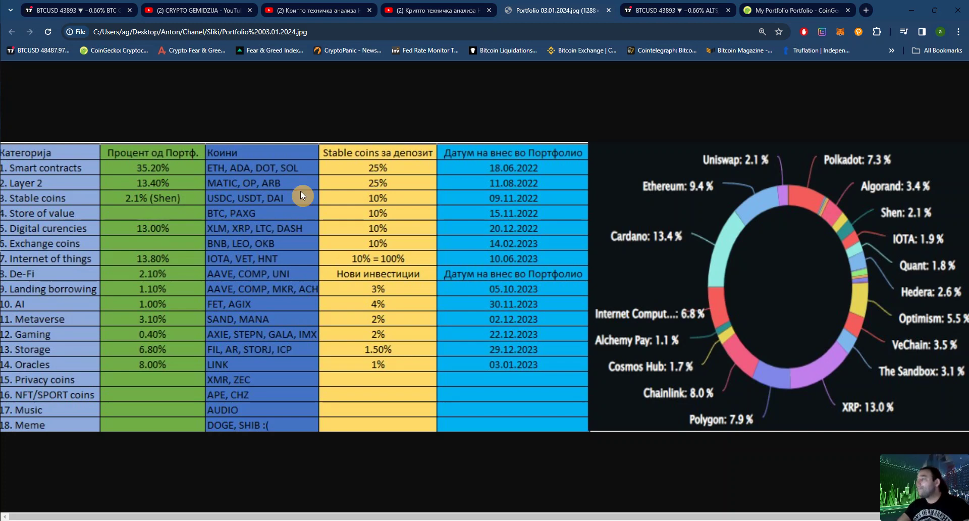
left_click(100, 12)
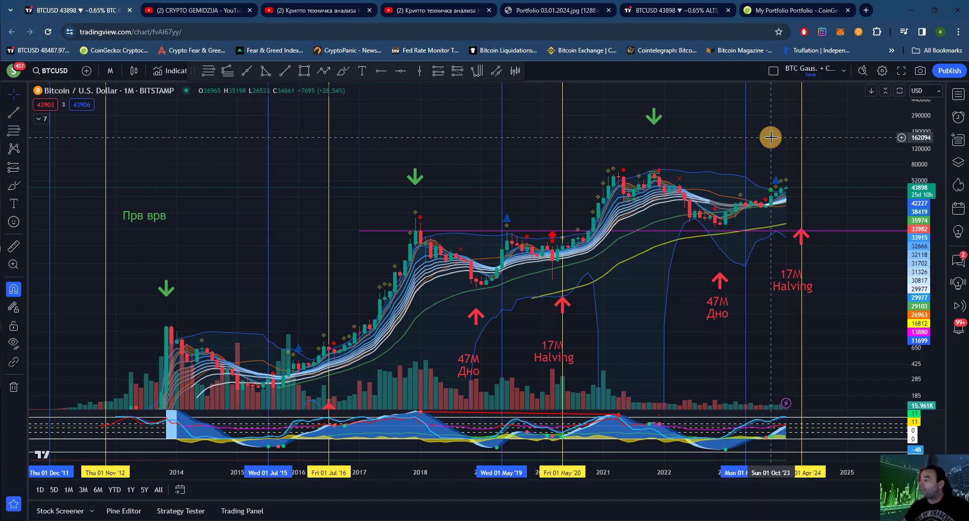
Step: Look through the CRYPTO GEMIDZIJA YouTube channel's playlists down to the beginner technical analysis course and the crypto project categories
left_click(217, 10)
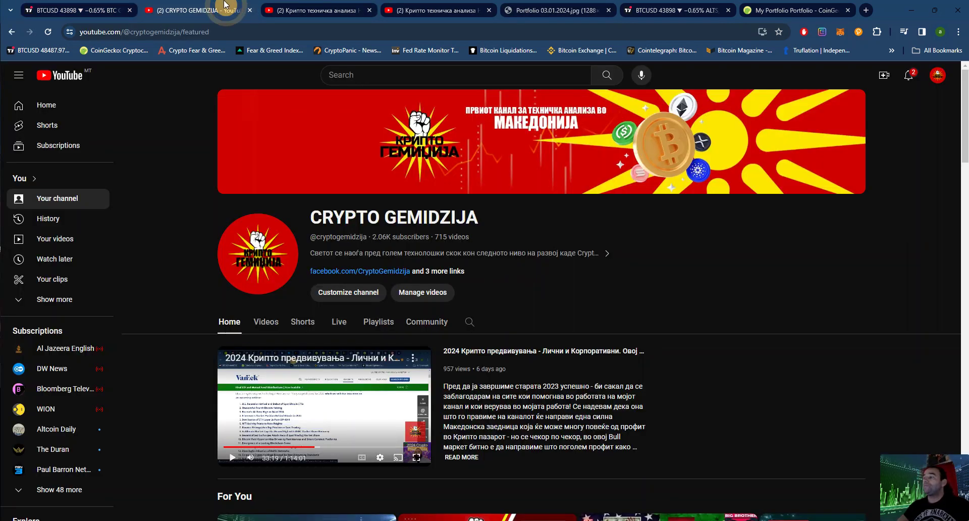
scroll(447, 257, "down", 2)
scroll(534, 229, "down", 2)
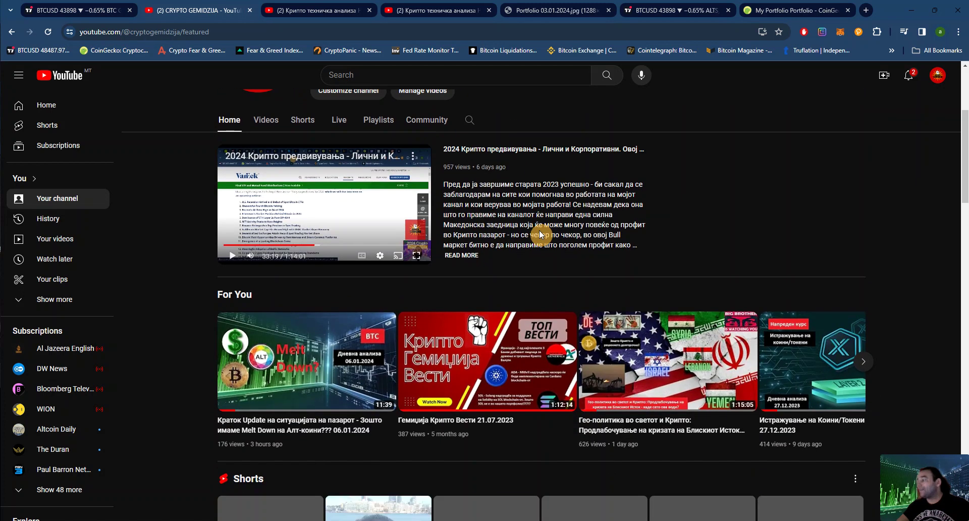
scroll(539, 230, "down", 3)
scroll(536, 247, "down", 5)
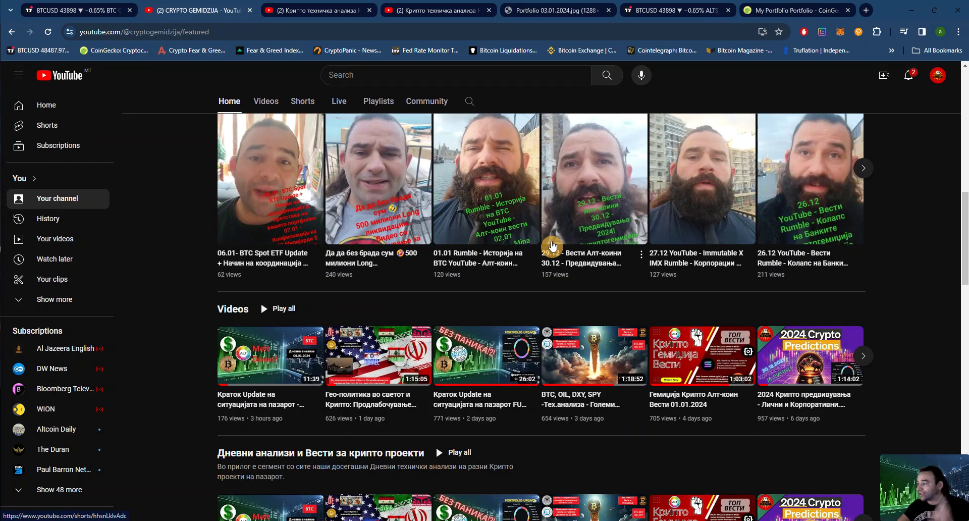
scroll(552, 246, "down", 4)
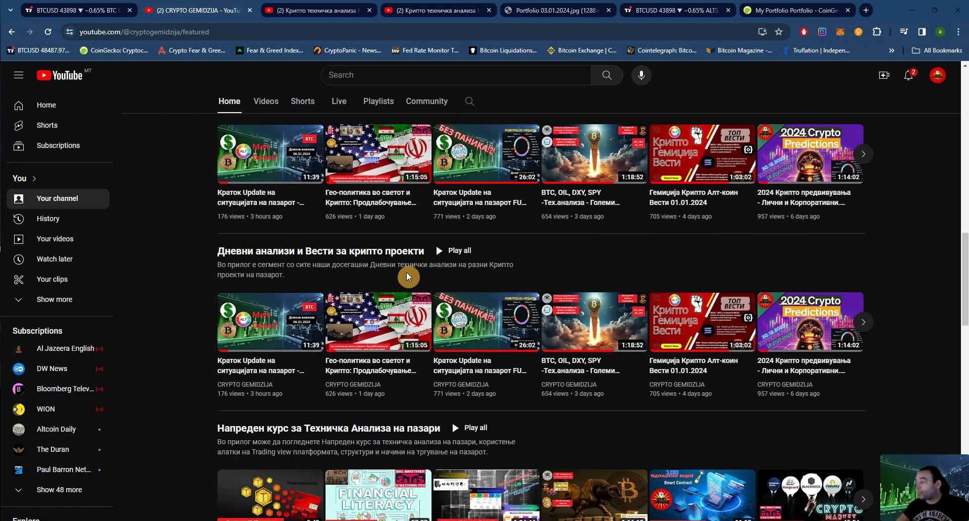
scroll(388, 288, "down", 2)
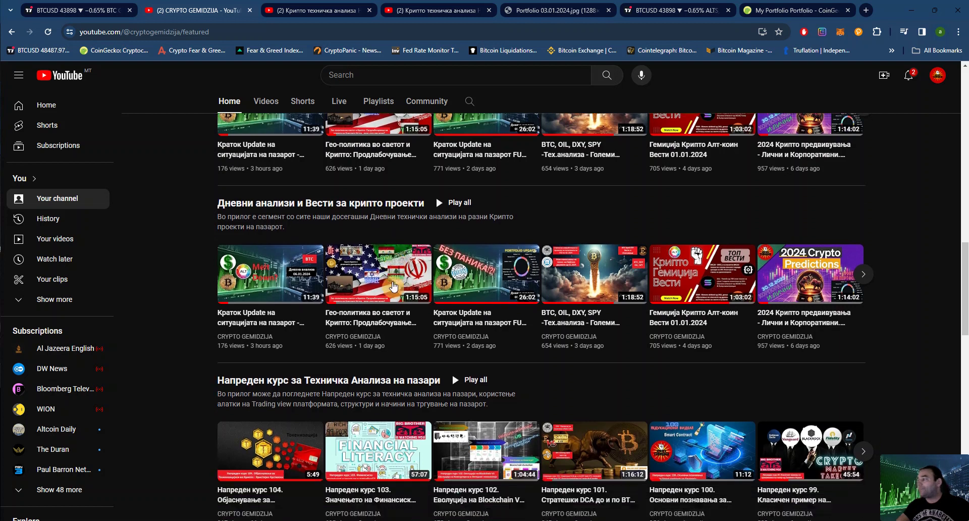
scroll(380, 295, "down", 4)
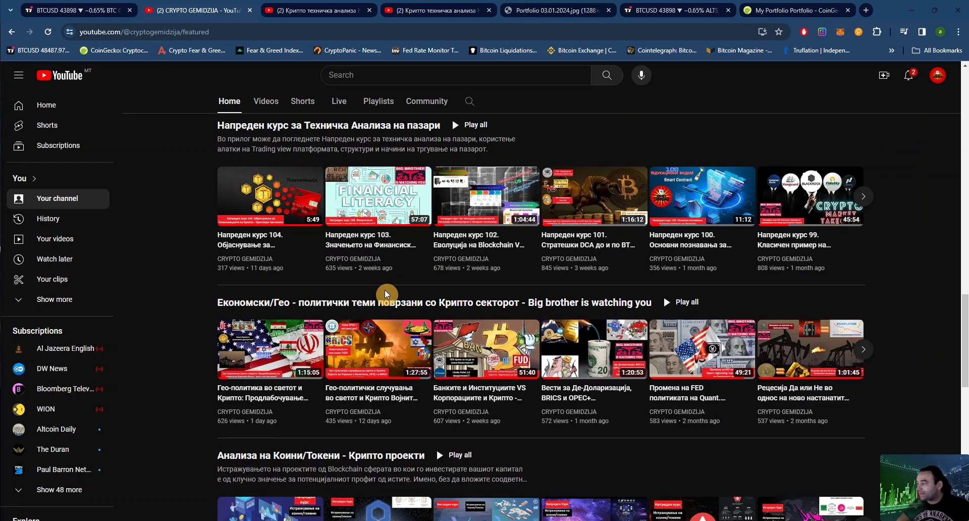
scroll(386, 294, "up", 1)
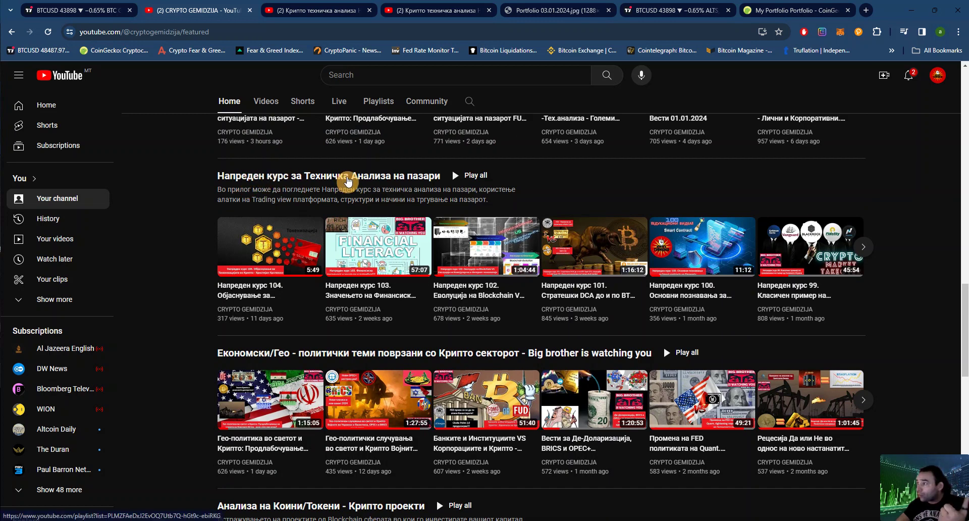
scroll(348, 182, "down", 6)
scroll(301, 386, "down", 7)
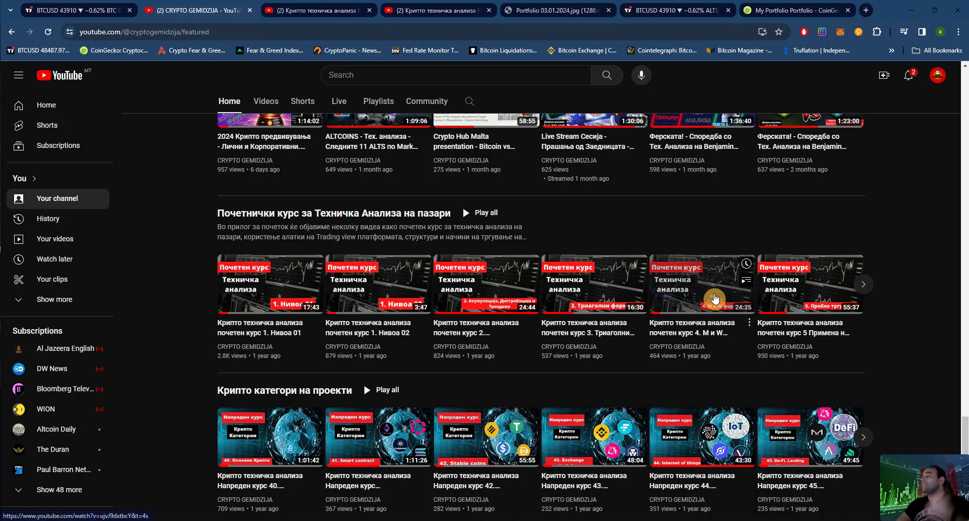
Step: Revisit the monthly BTCUSD chart and examine the advanced technical analysis course playlist on the YouTube channel
left_click(76, 15)
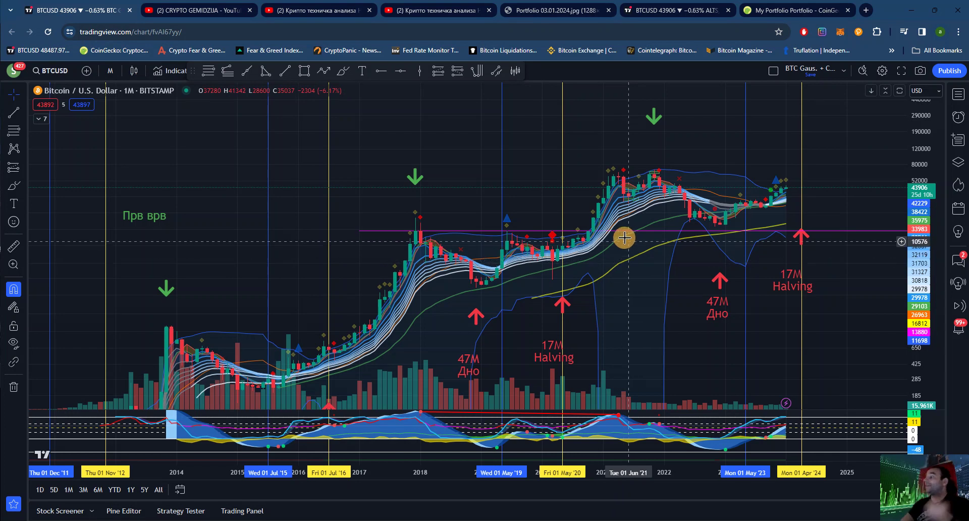
left_click(202, 10)
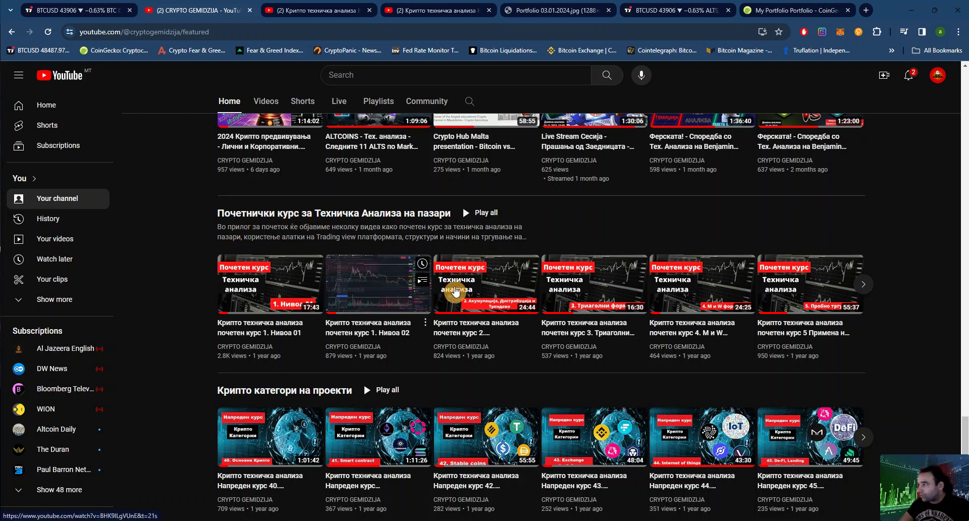
scroll(595, 285, "up", 5)
scroll(595, 285, "up", 5)
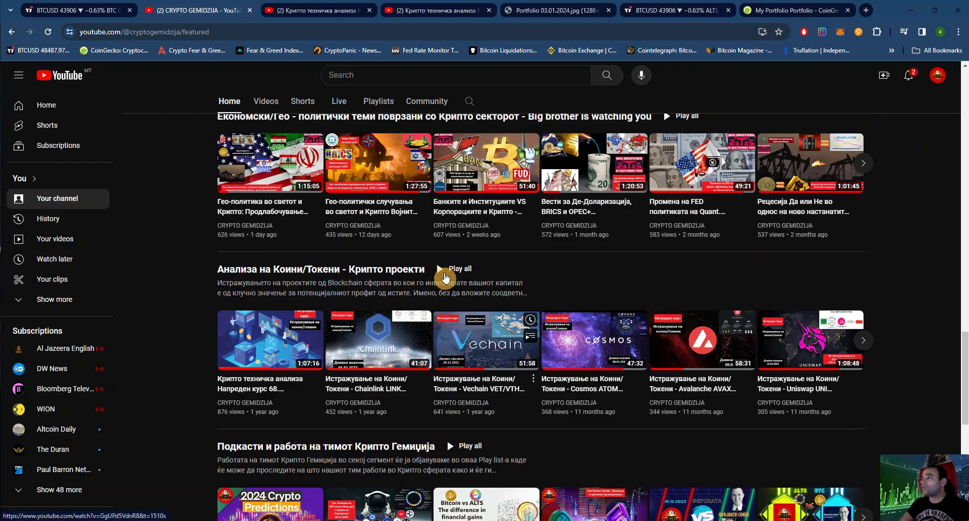
scroll(248, 203, "up", 3)
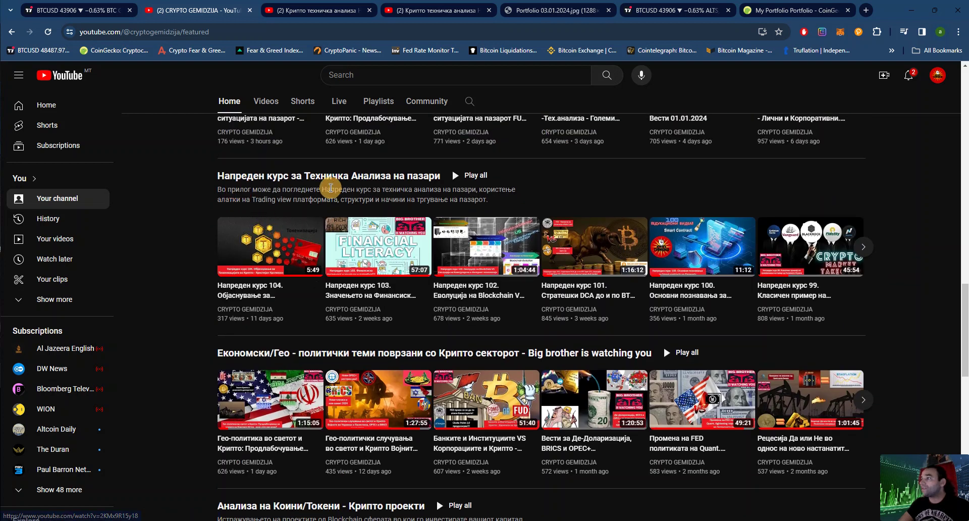
mouse_move(277, 308)
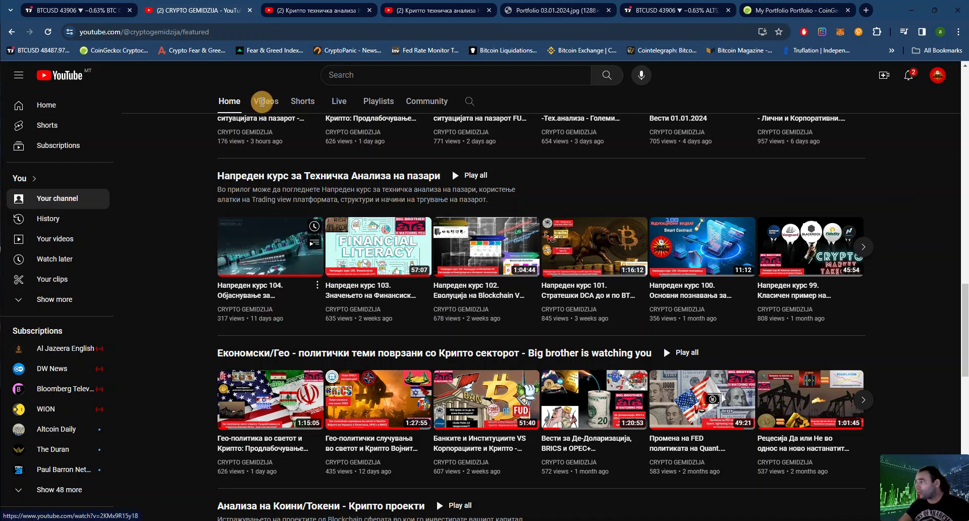
Step: Rescale the monthly BTCUSD chart's price and time axes to review the past cycles and their halving markers
left_click(93, 10)
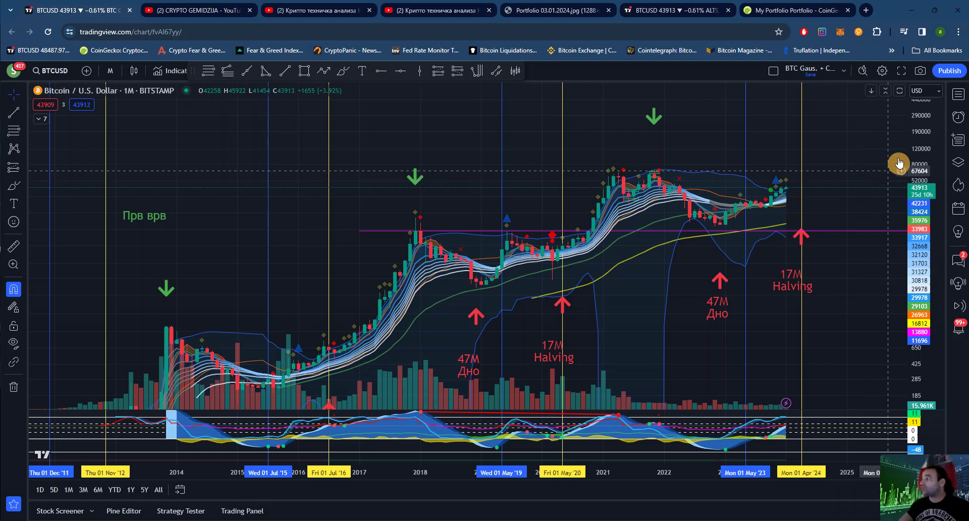
left_click_drag(916, 151, 817, 273)
left_click_drag(928, 126, 880, 217)
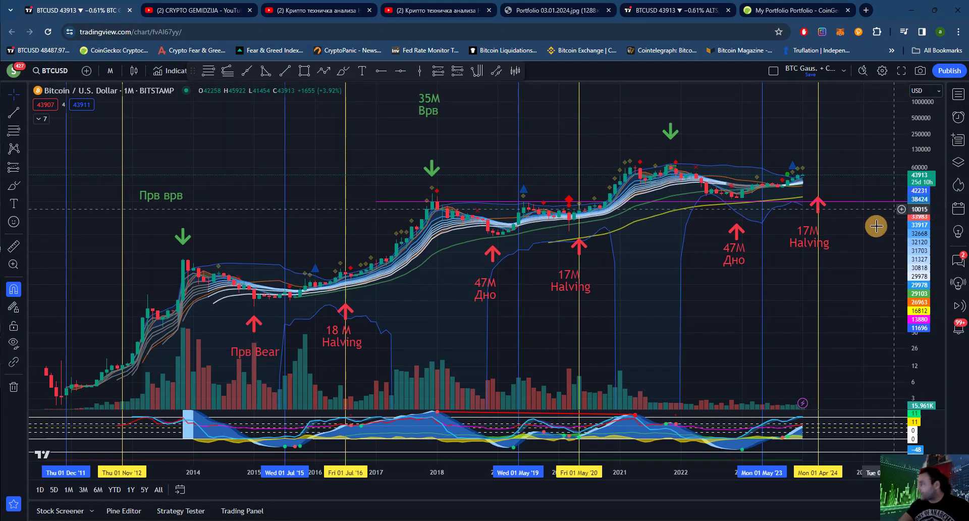
scroll(875, 242, "up", 2)
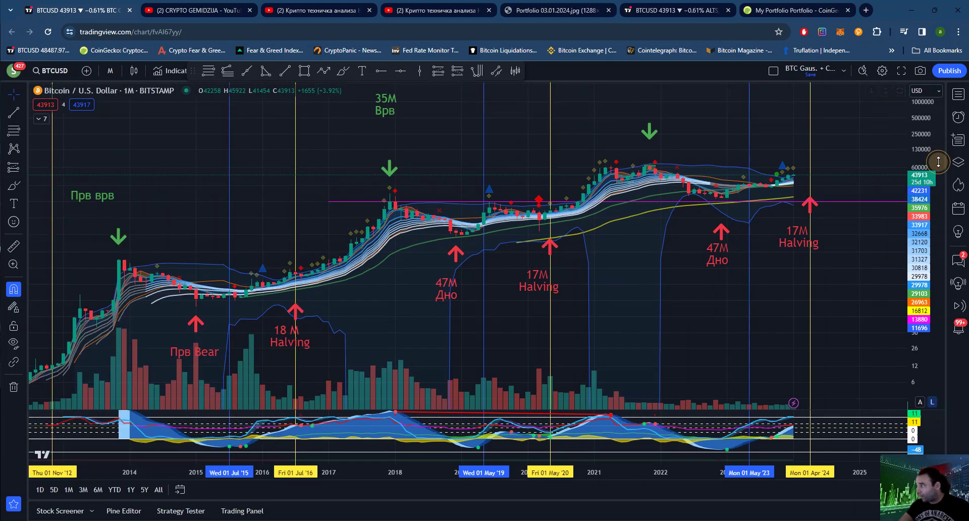
left_click_drag(933, 159, 936, 217)
left_click_drag(769, 314, 791, 331)
Step: Review the YouTube channel's advanced course, coin analysis, beginner course and crypto category playlists
left_click(191, 7)
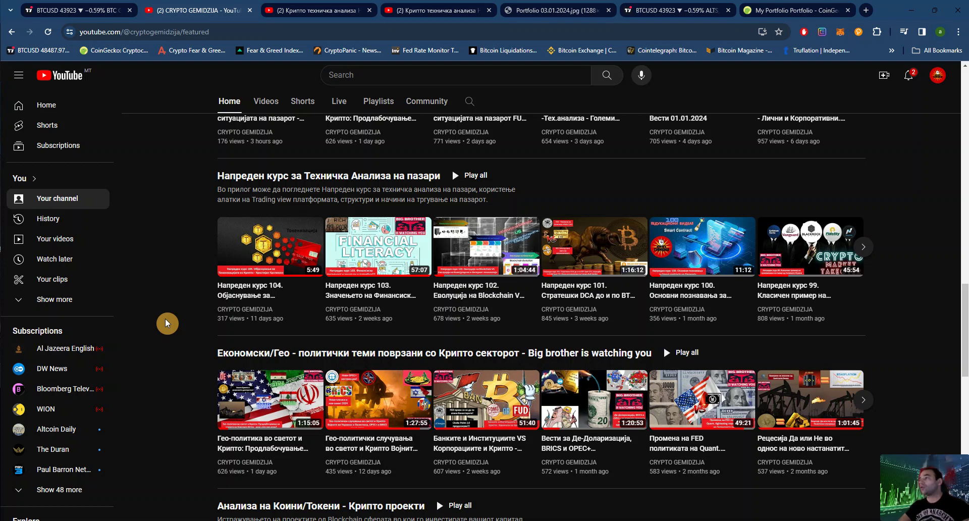
scroll(165, 317, "down", 5)
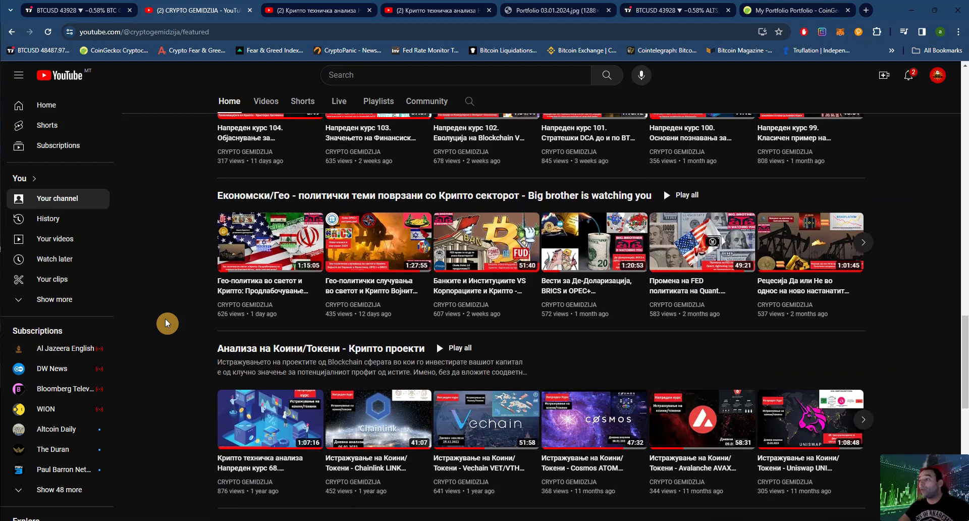
scroll(165, 318, "down", 1)
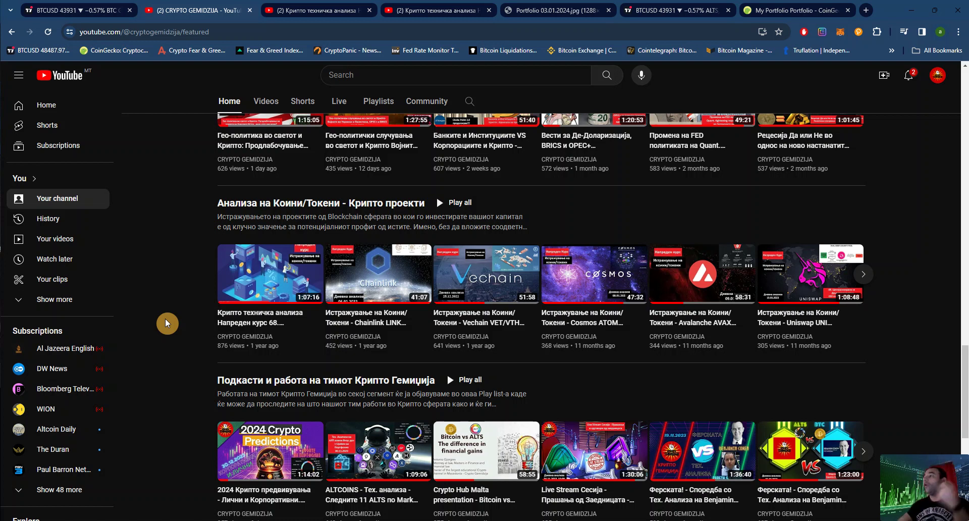
scroll(164, 304, "up", 6)
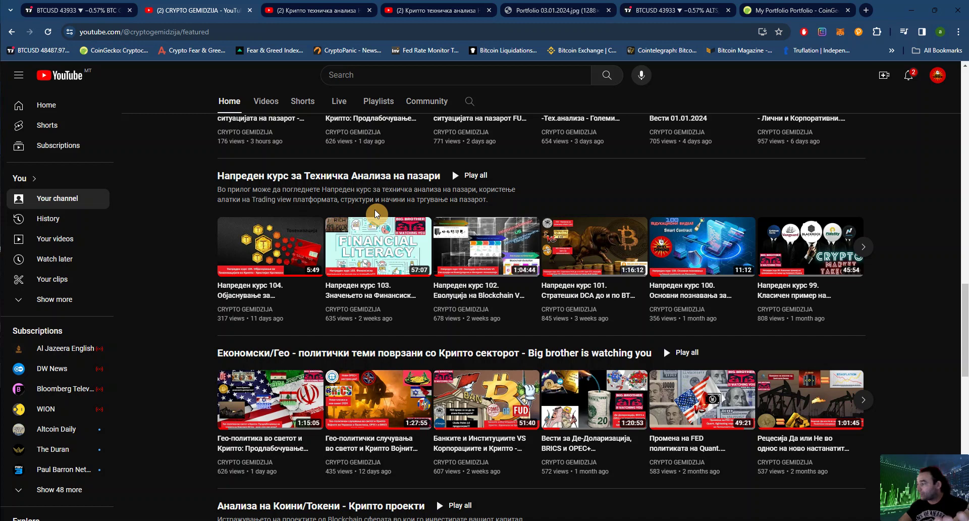
scroll(375, 213, "down", 6)
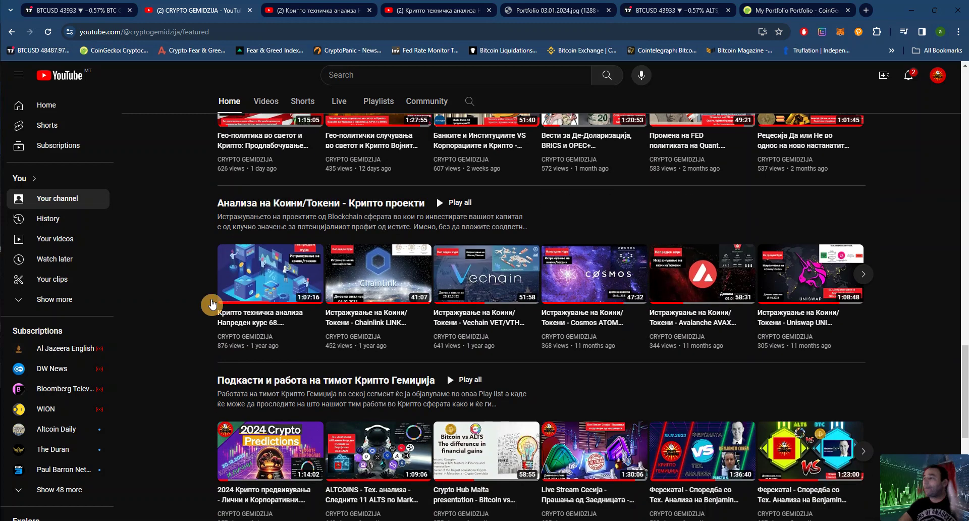
scroll(131, 309, "down", 7)
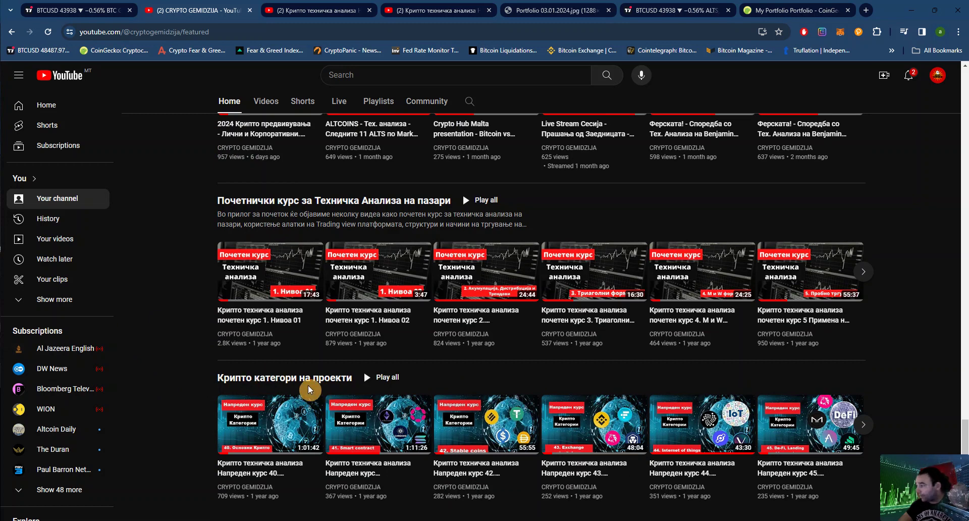
scroll(346, 387, "up", 9)
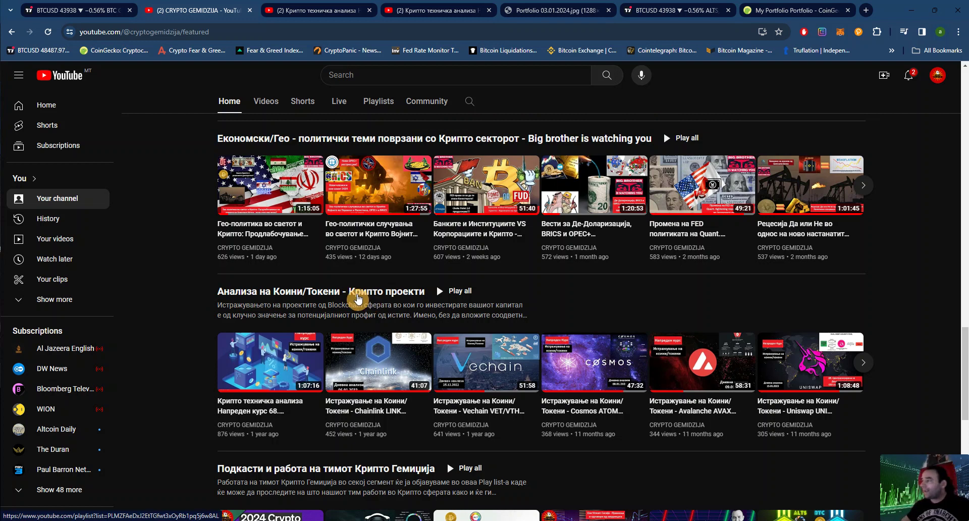
Step: Check the coins listed in the portfolio image against the channel's coin and token analysis playlist
left_click(553, 12)
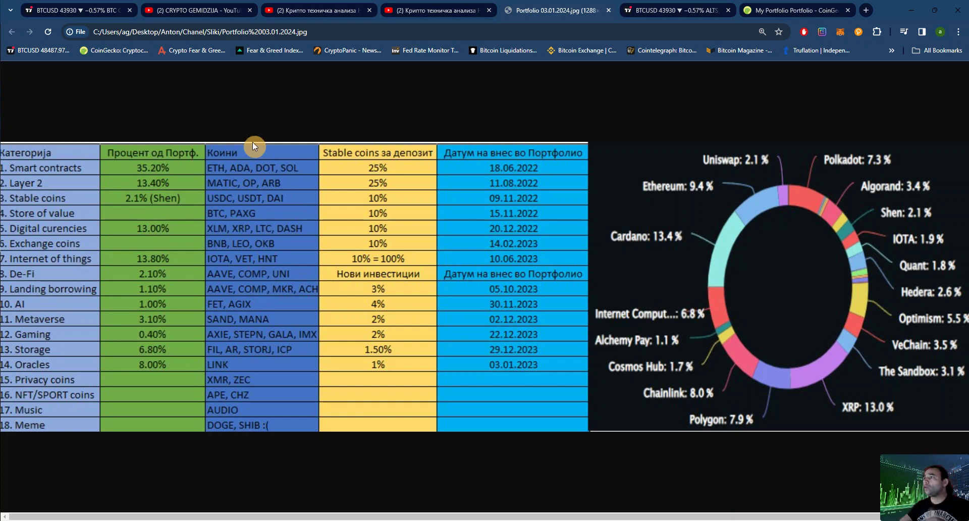
left_click(183, 9)
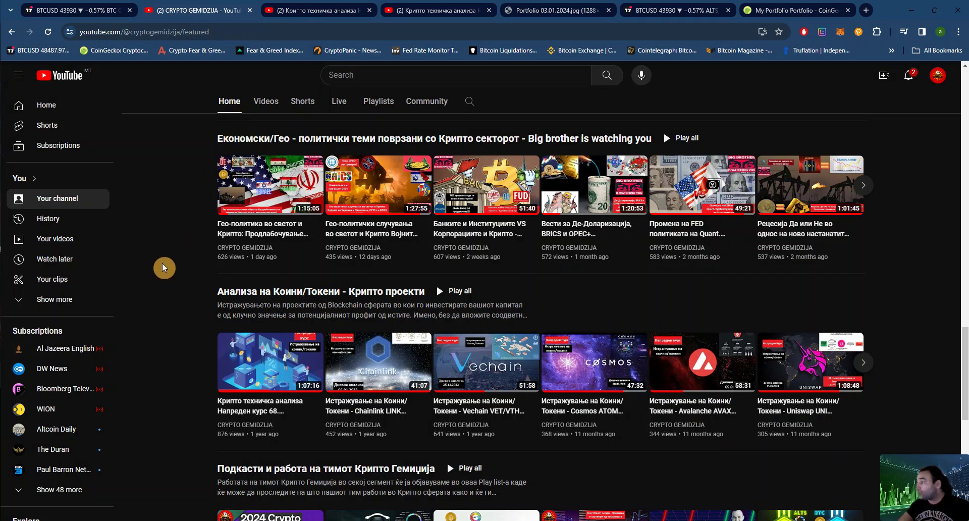
scroll(164, 268, "down", 1)
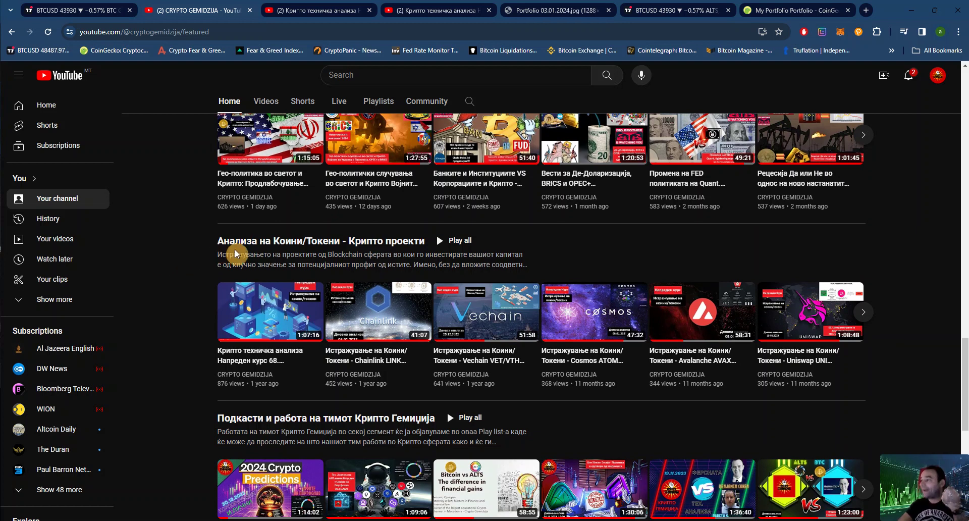
scroll(241, 253, "down", 2)
scroll(241, 253, "up", 2)
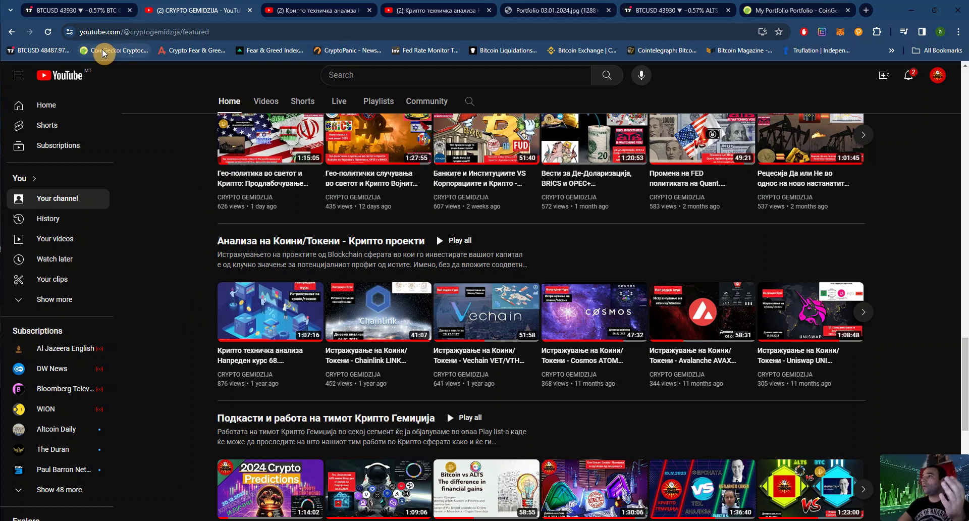
Step: Open CoinGecko in a new tab placed right after the YouTube channel and examine the coins ranked by market cap
middle_click(137, 50)
left_click_drag(797, 10, 283, 10)
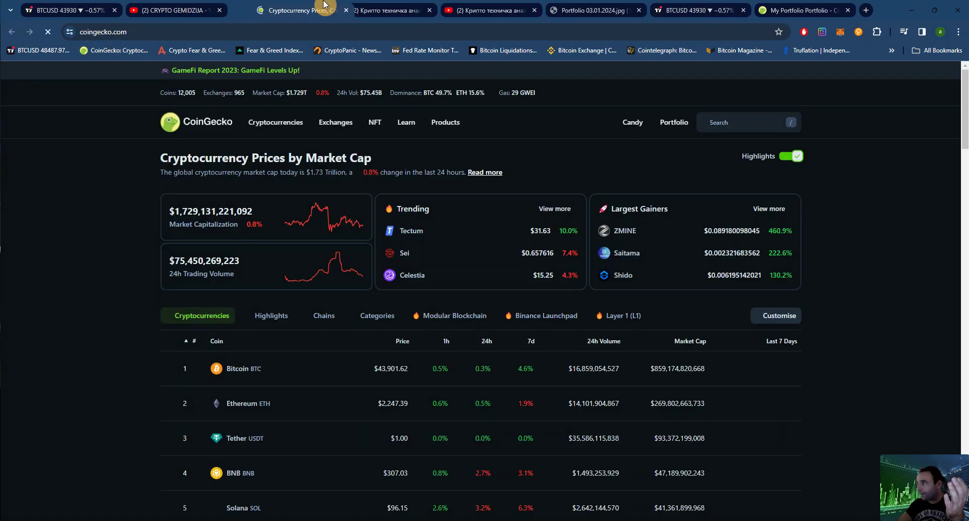
scroll(298, 252, "down", 4)
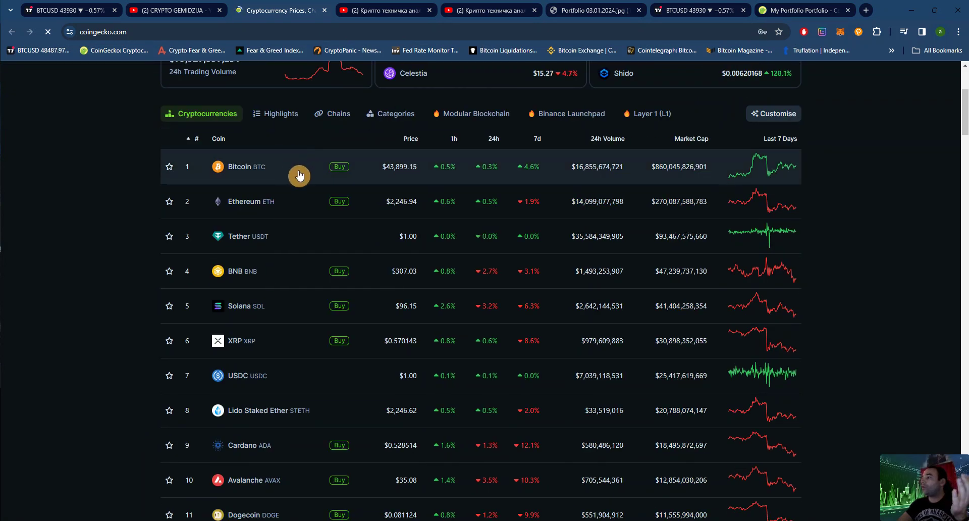
scroll(315, 239, "down", 7)
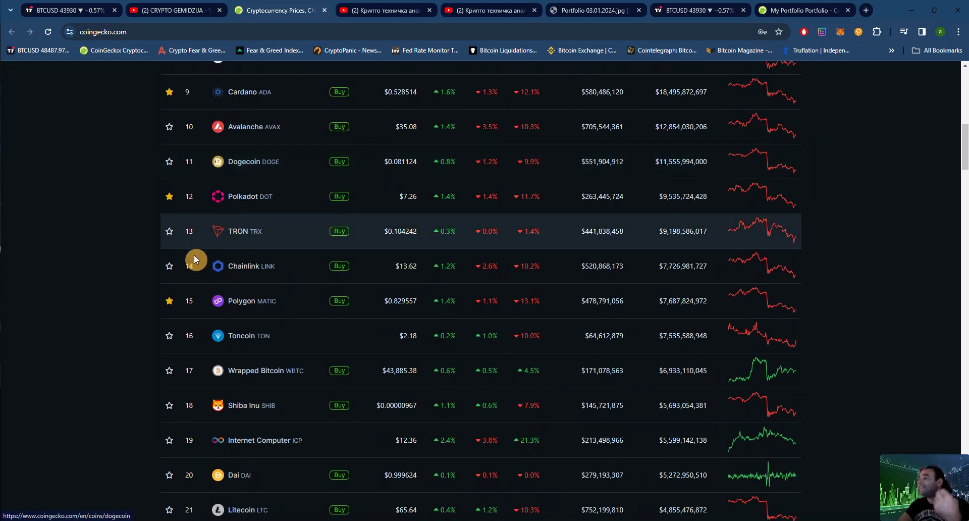
Step: Examine the videos in the channel's coin and token analysis playlist, from the first entries down to the Near Protocol analysis
scroll(196, 260, "up", 1)
scroll(193, 254, "up", 11)
left_click(164, 10)
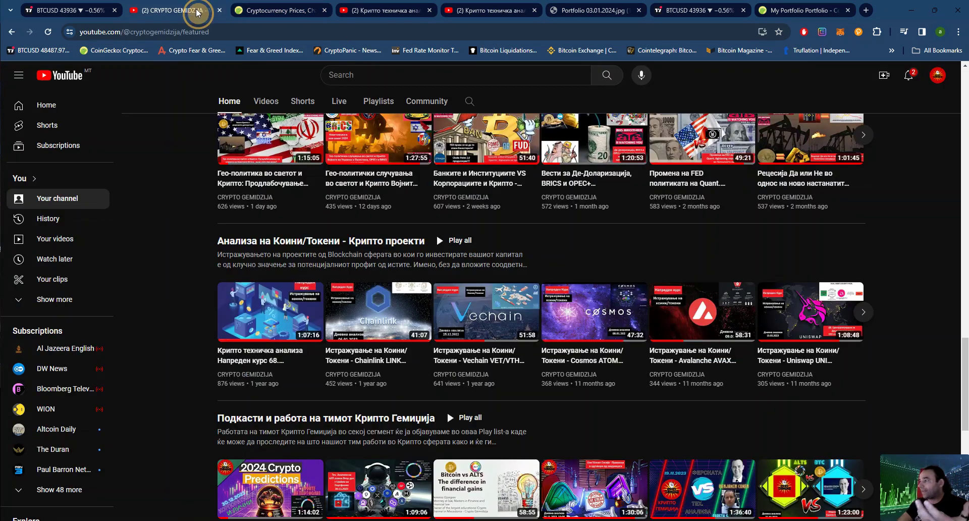
left_click(488, 12)
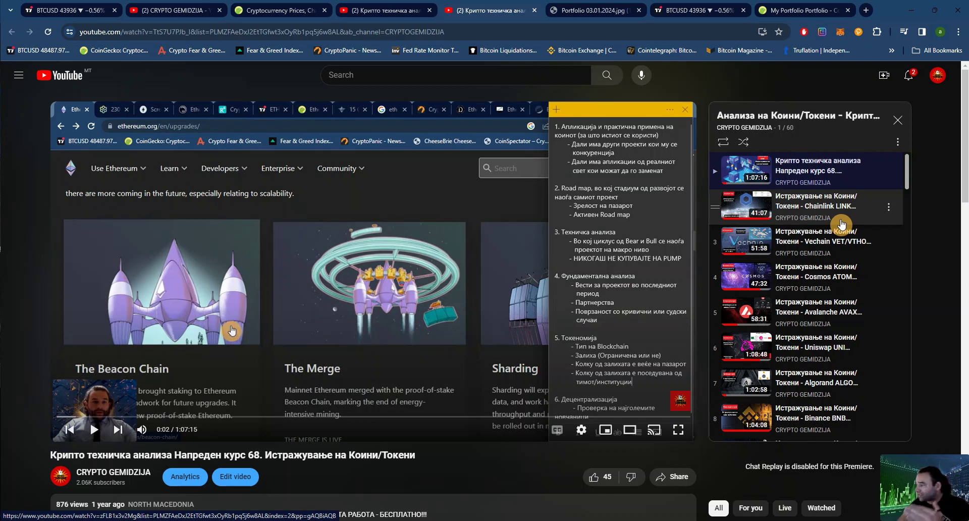
scroll(841, 223, "down", 4)
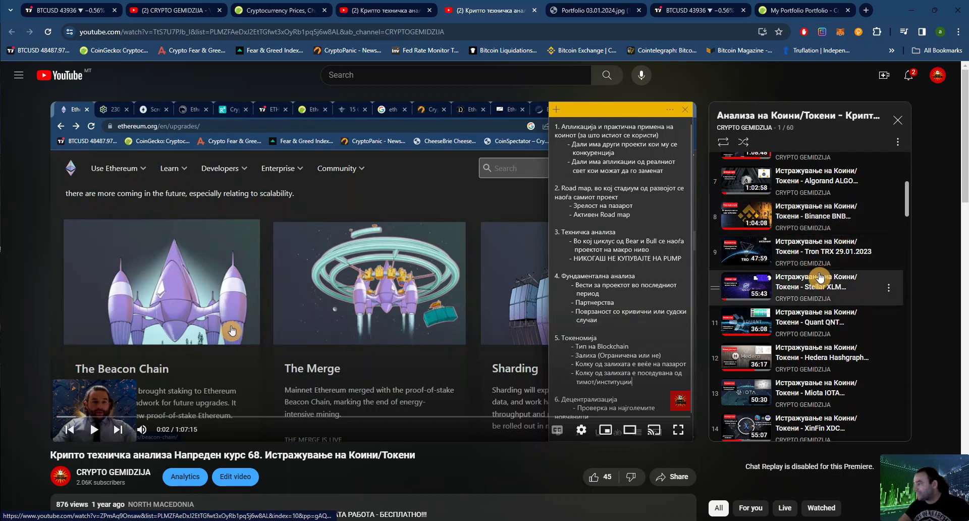
scroll(813, 275, "down", 2)
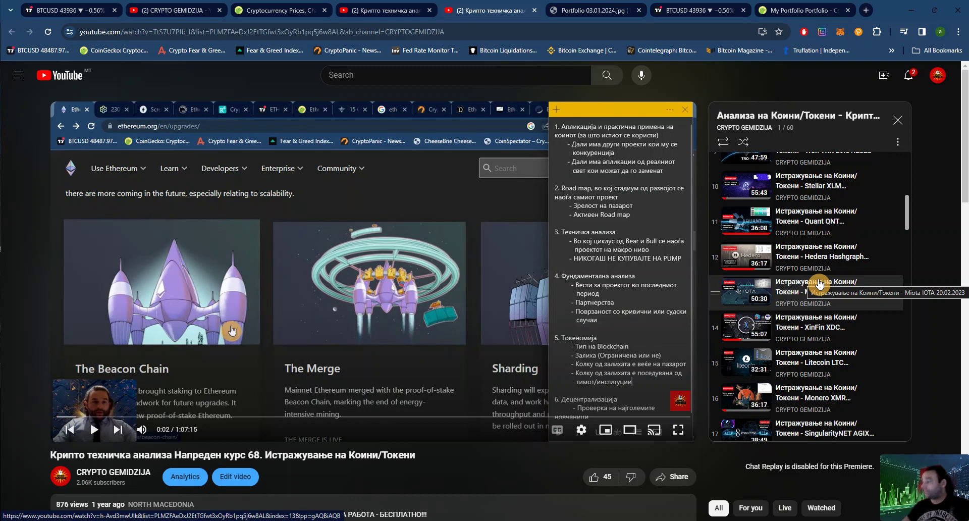
scroll(818, 284, "down", 2)
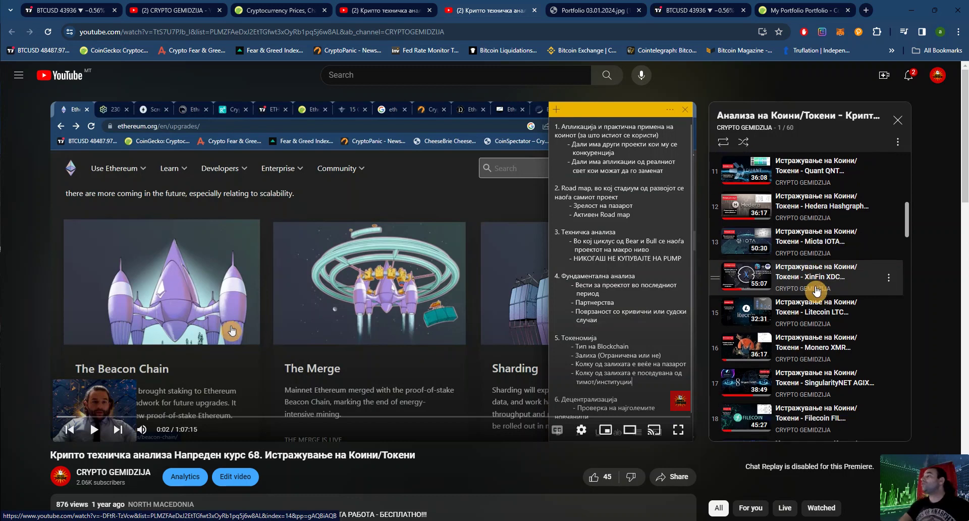
scroll(816, 291, "down", 4)
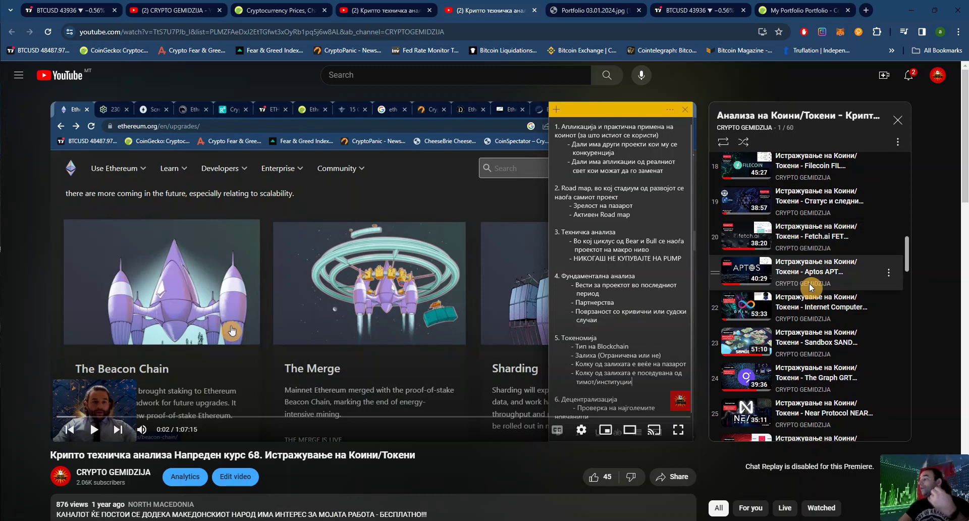
Step: Review the crypto project categories row on the YouTube channel's home page, including its second set of videos
left_click(209, 6)
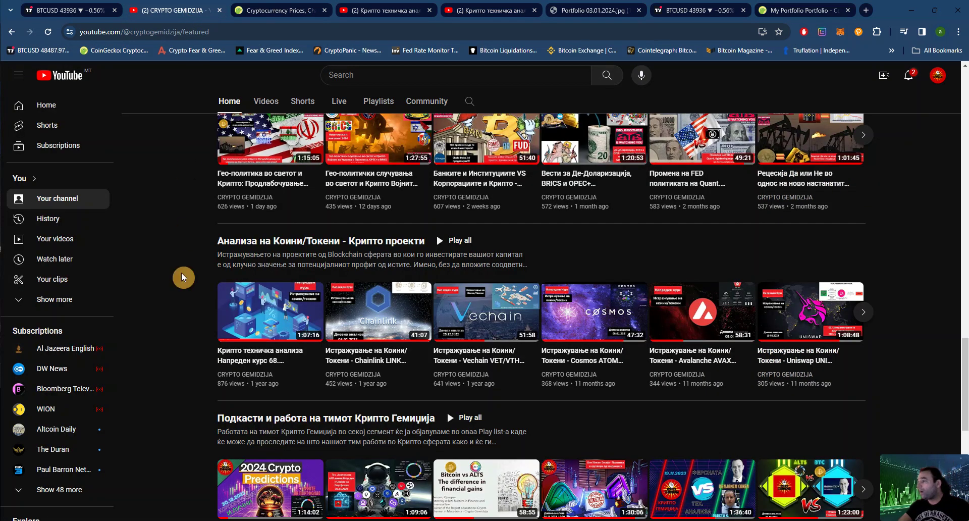
scroll(192, 321, "down", 2)
scroll(193, 317, "down", 5)
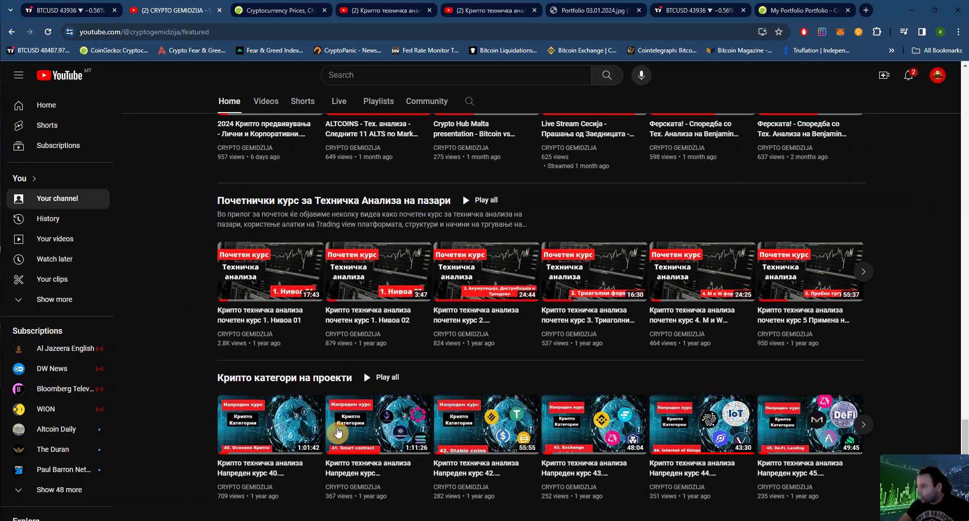
mouse_move(324, 410)
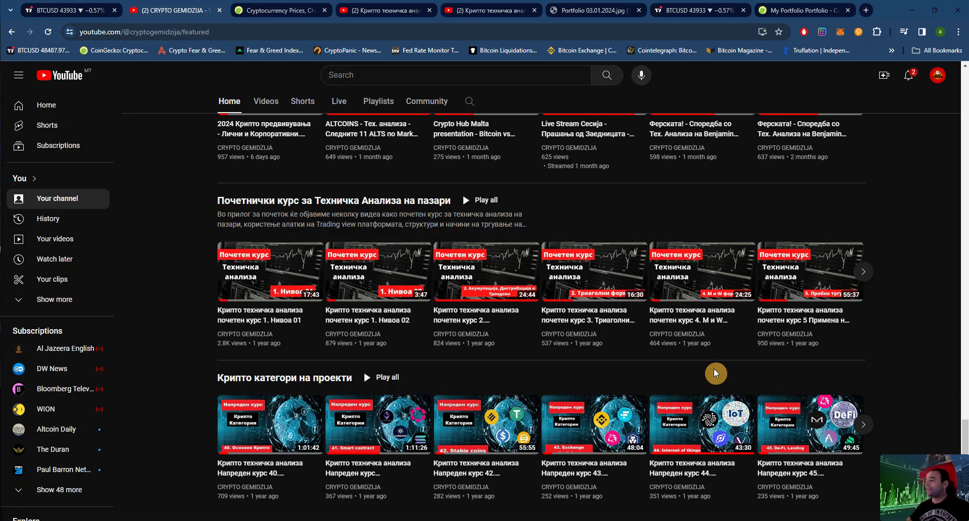
left_click(862, 424)
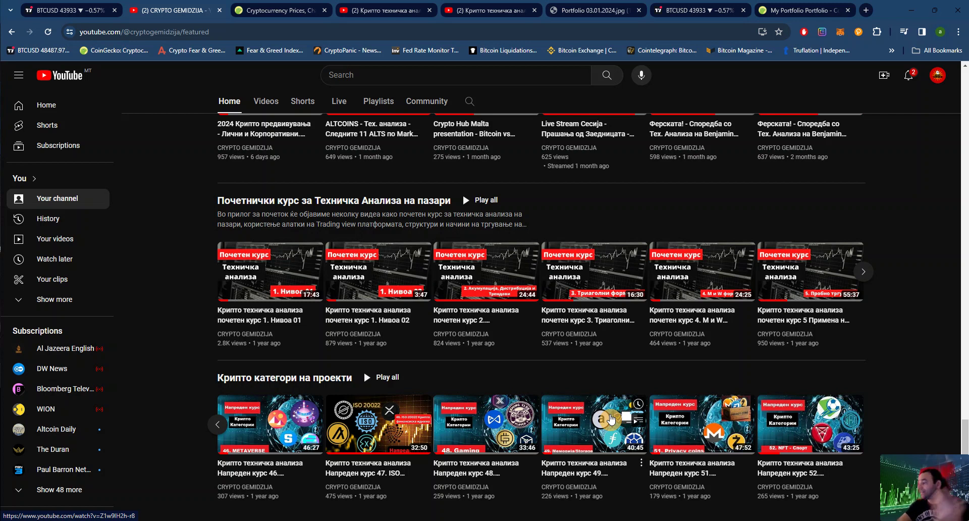
Step: Show the open crypto project categories playlist and look through its list of videos
left_click(485, 9)
left_click(407, 5)
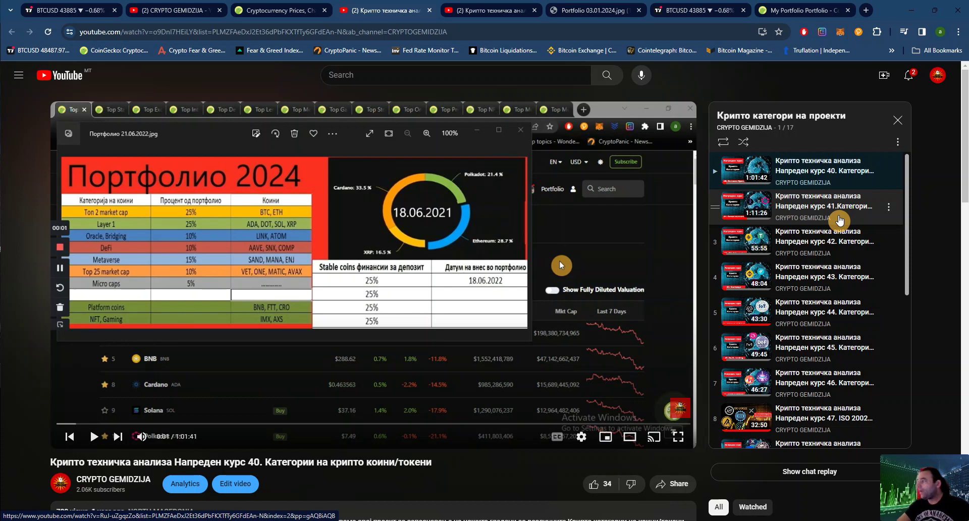
scroll(838, 220, "down", 1)
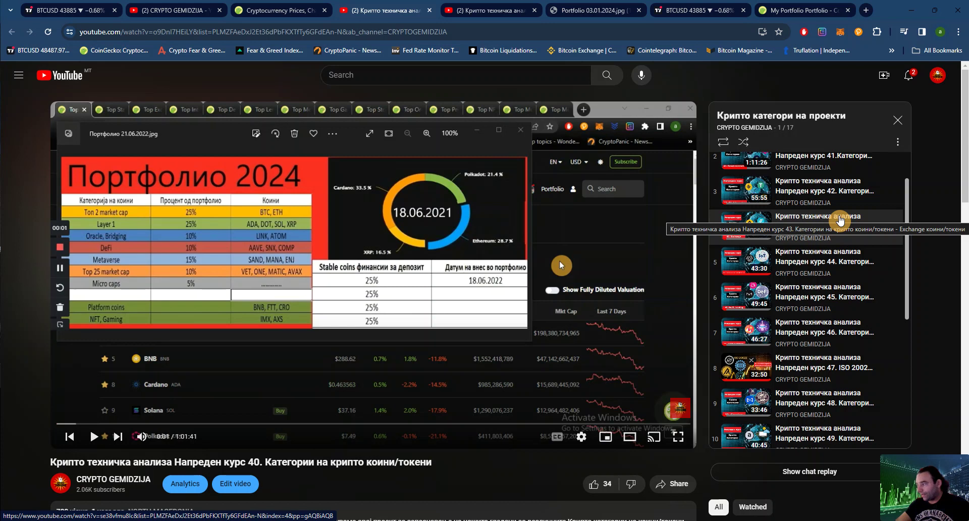
scroll(839, 220, "down", 5)
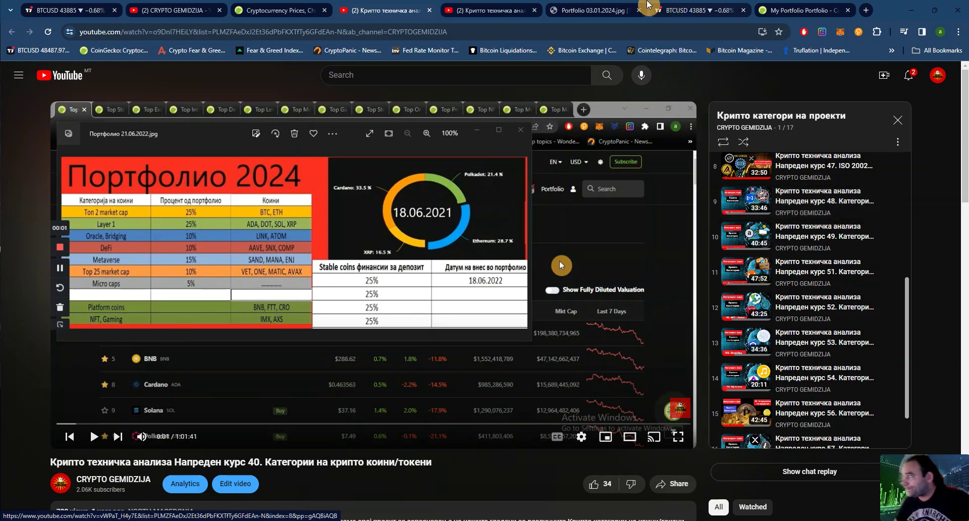
Step: Review the portfolio allocation table, and rescale the monthly BTCUSD chart's price axis to examine the 47M bottom and the area before the next halving
left_click(595, 10)
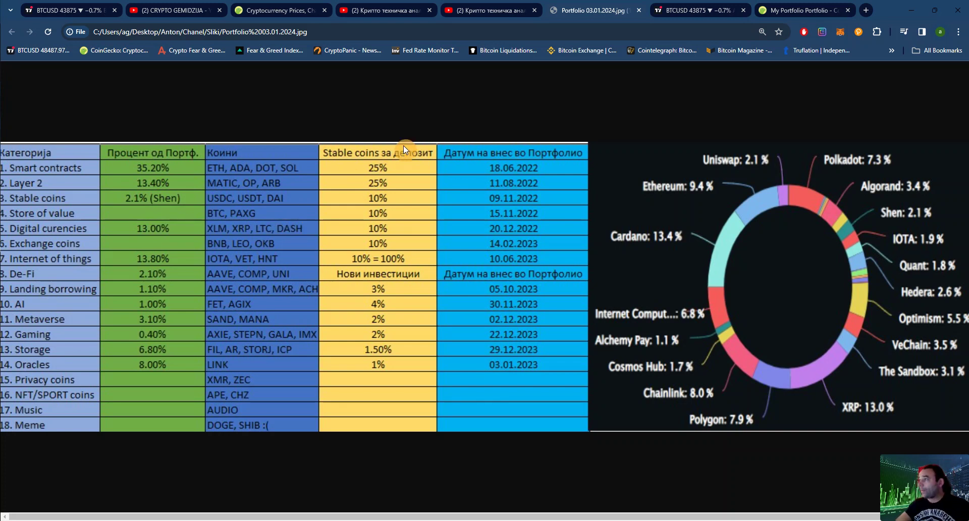
left_click(71, 10)
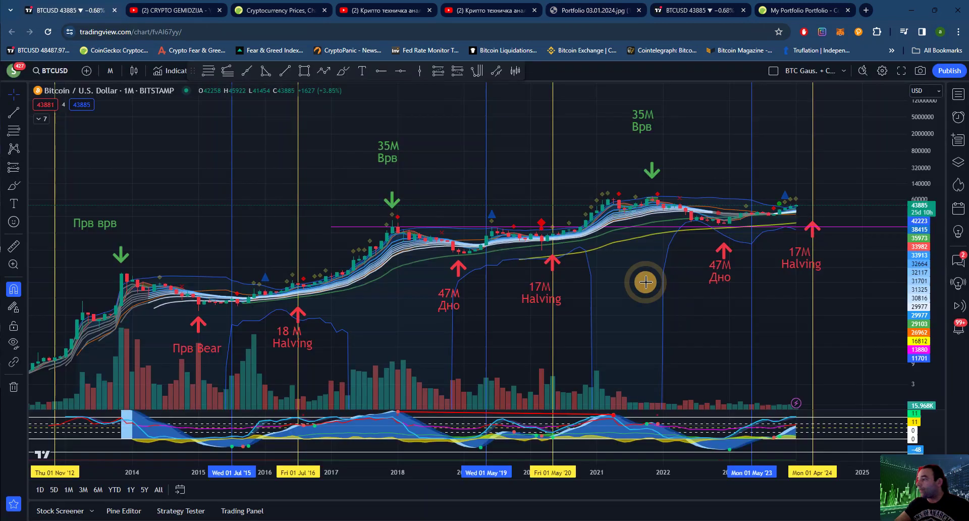
left_click_drag(921, 300, 922, 276)
left_click(723, 251)
left_click(779, 237)
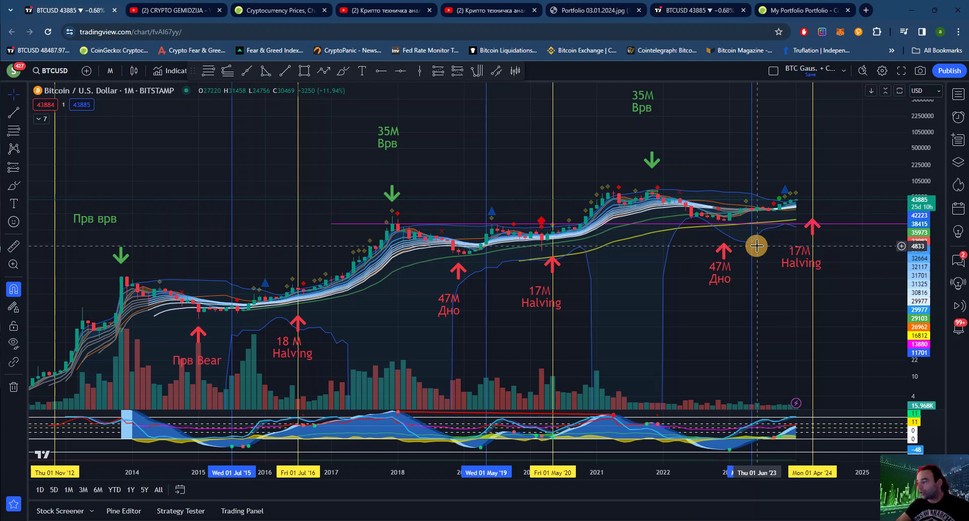
Step: Compare the portfolio table's categories and coins with CoinGecko's highest-ranked coins by market cap
left_click(601, 6)
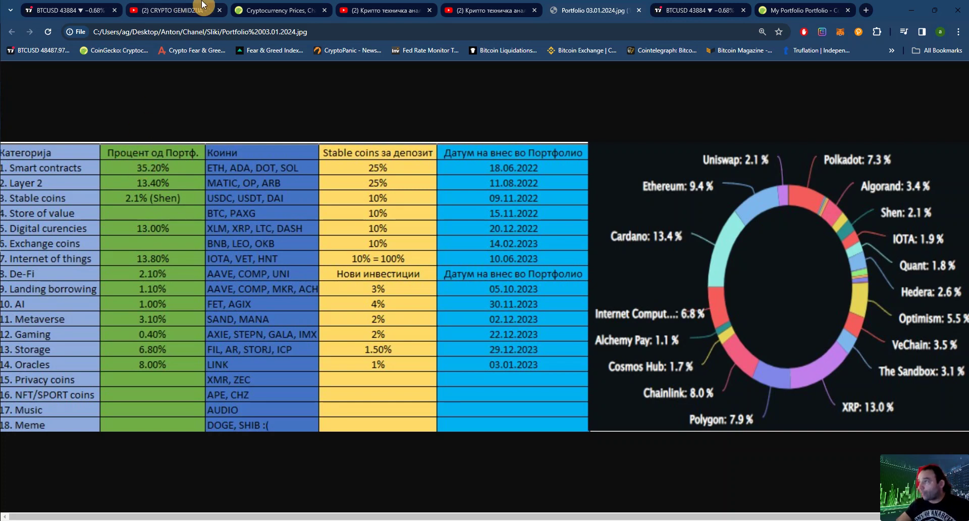
left_click(272, 10)
scroll(498, 328, "down", 2)
scroll(498, 332, "down", 1)
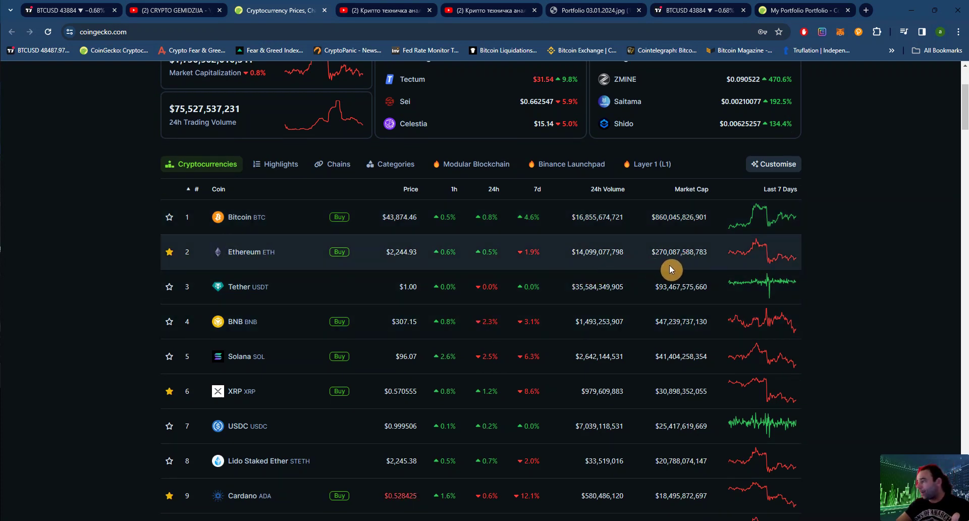
left_click(588, 10)
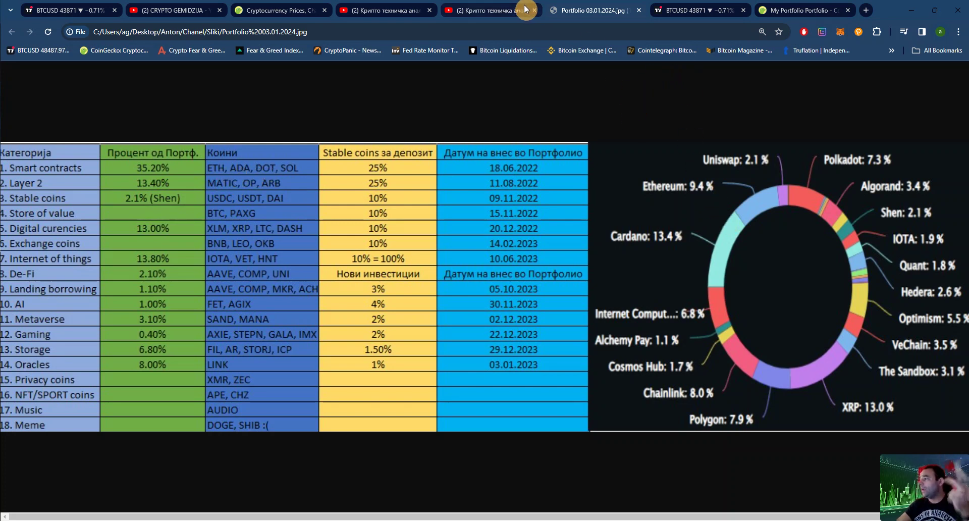
mouse_move(521, 4)
Step: Go through CoinGecko's market-cap ranking down to Arbitrum and highlight its market cap figure
left_click(277, 10)
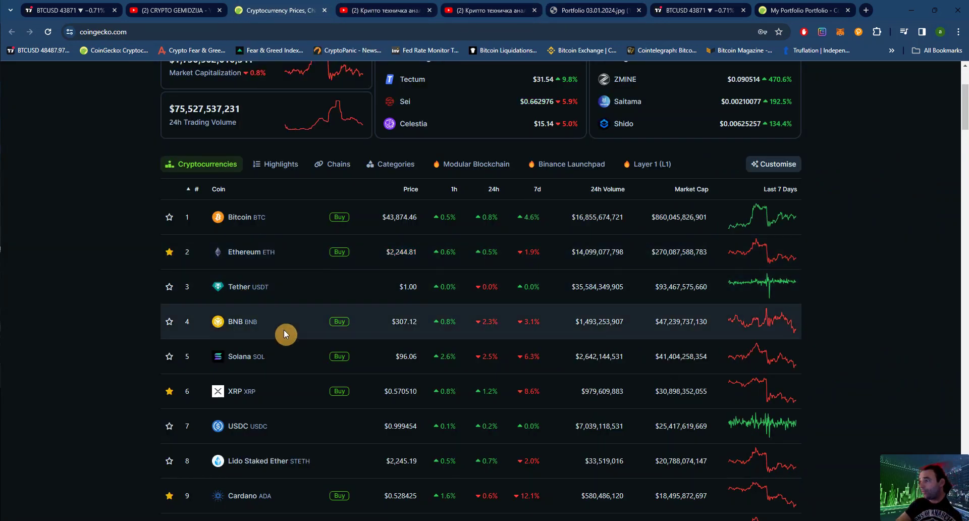
scroll(283, 328, "down", 1)
scroll(262, 363, "down", 2)
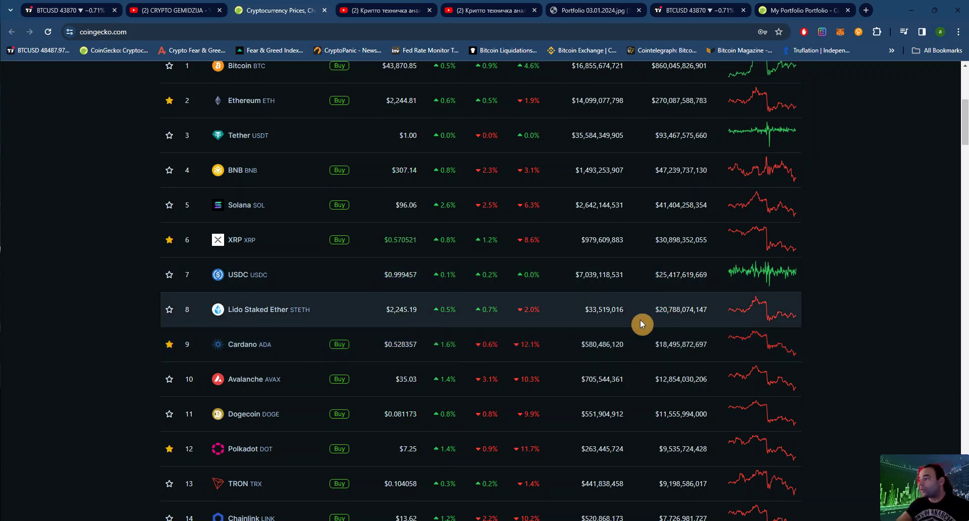
scroll(661, 391, "down", 10)
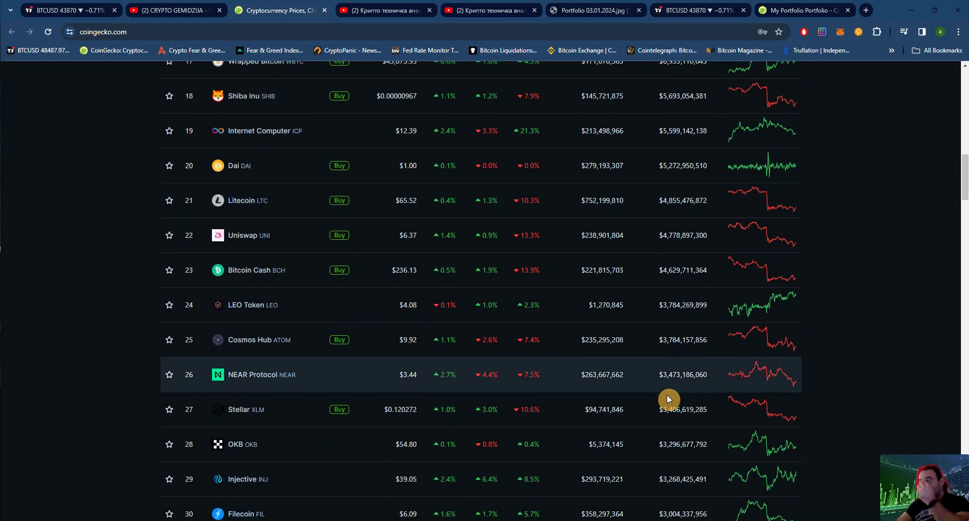
scroll(667, 395, "down", 10)
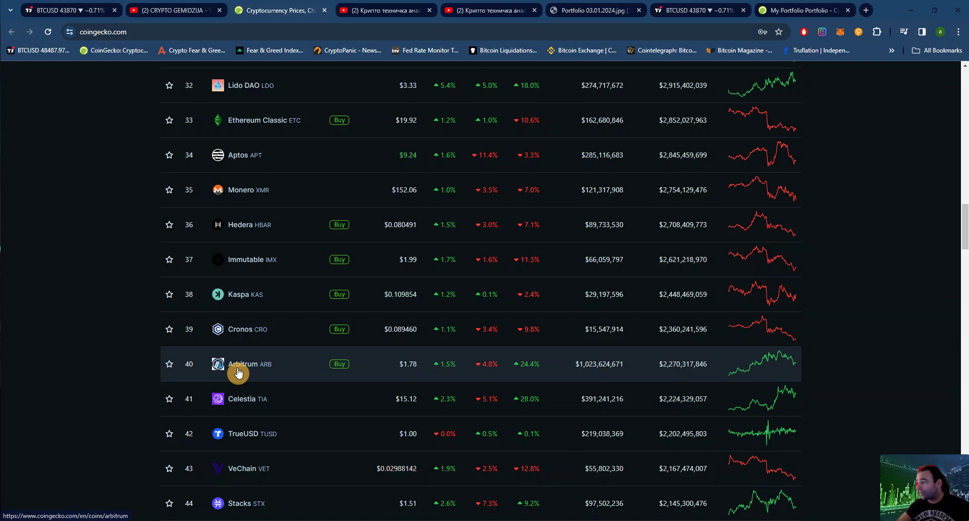
left_click_drag(664, 362, 703, 365)
Step: Return to the top of CoinGecko's ranking and highlight Cardano's market cap for comparison
scroll(704, 362, "up", 13)
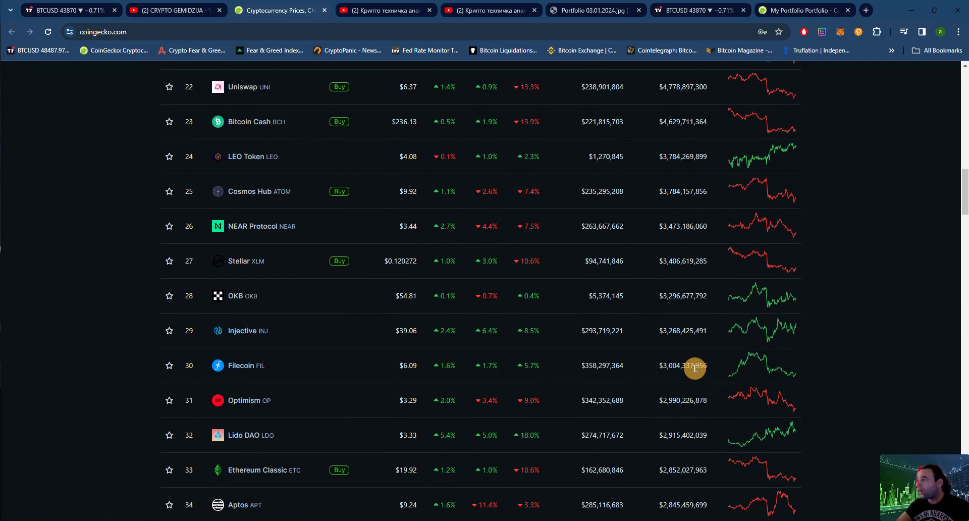
scroll(656, 353, "up", 13)
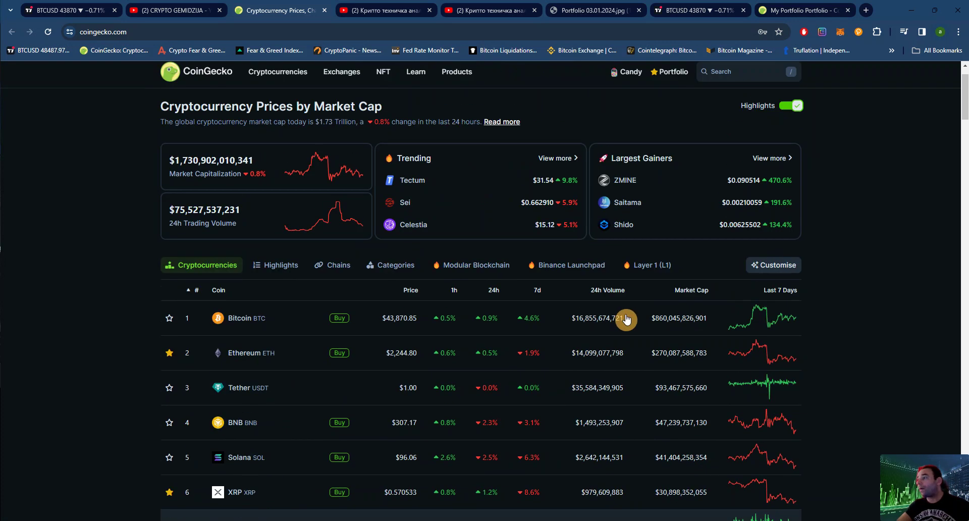
scroll(638, 322, "down", 4)
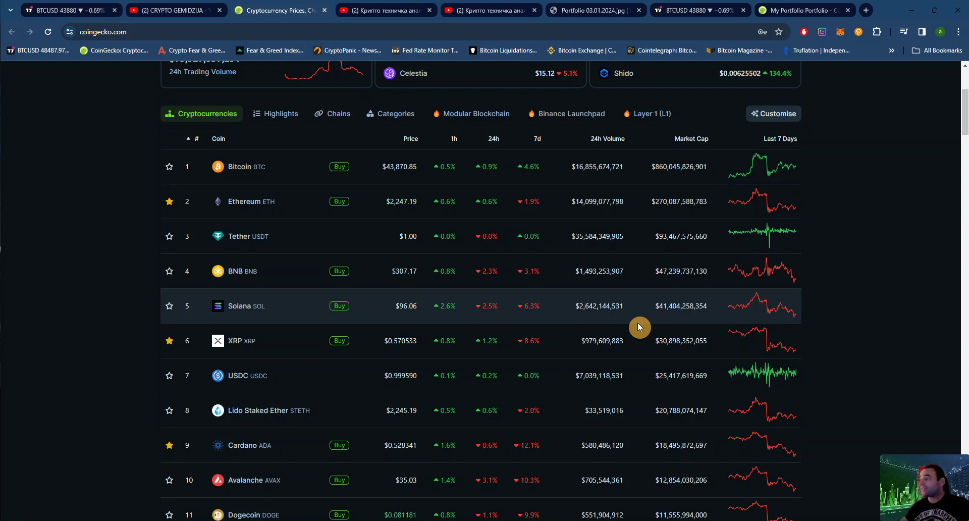
scroll(637, 322, "down", 1)
left_click_drag(659, 395, 699, 393)
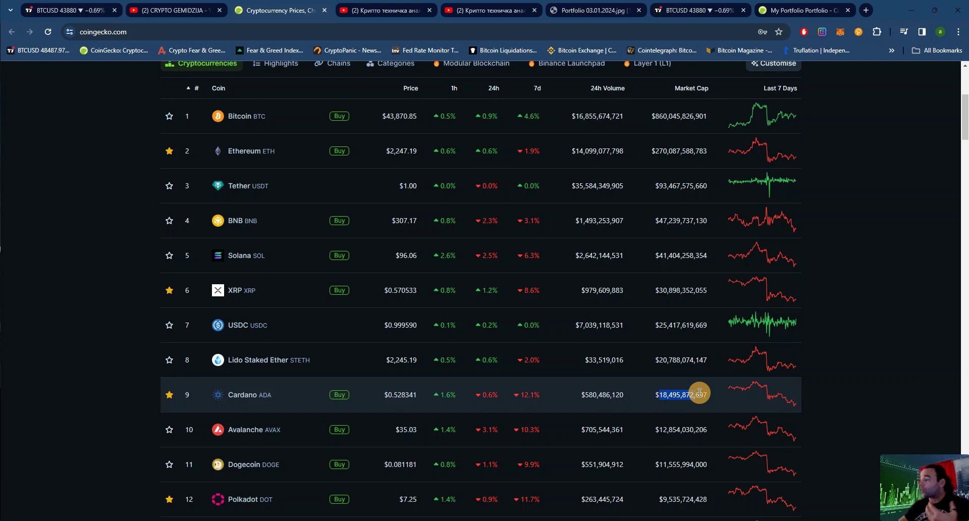
Step: Check the portfolio table against the monthly BTCUSD chart, shifting it from the 2024 halving back to the earliest cycle, and return to the table
left_click(592, 10)
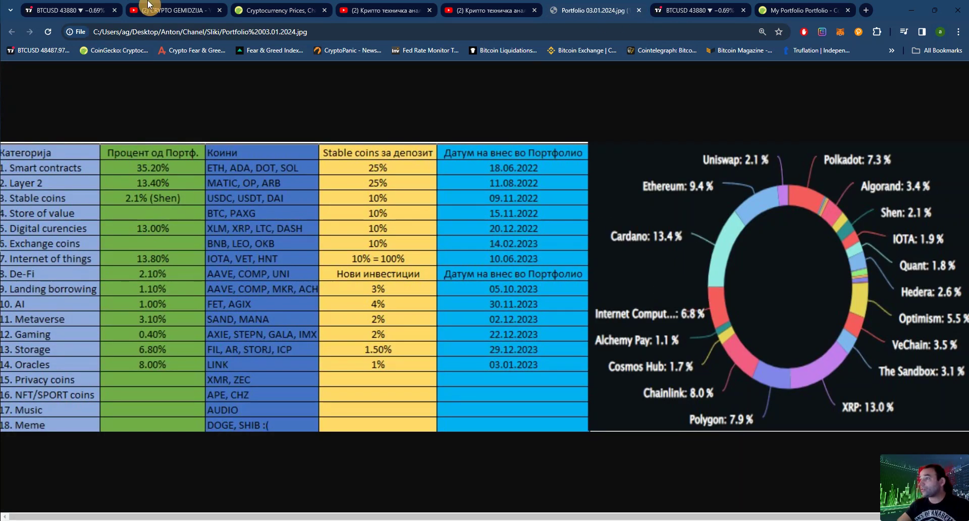
left_click(100, 10)
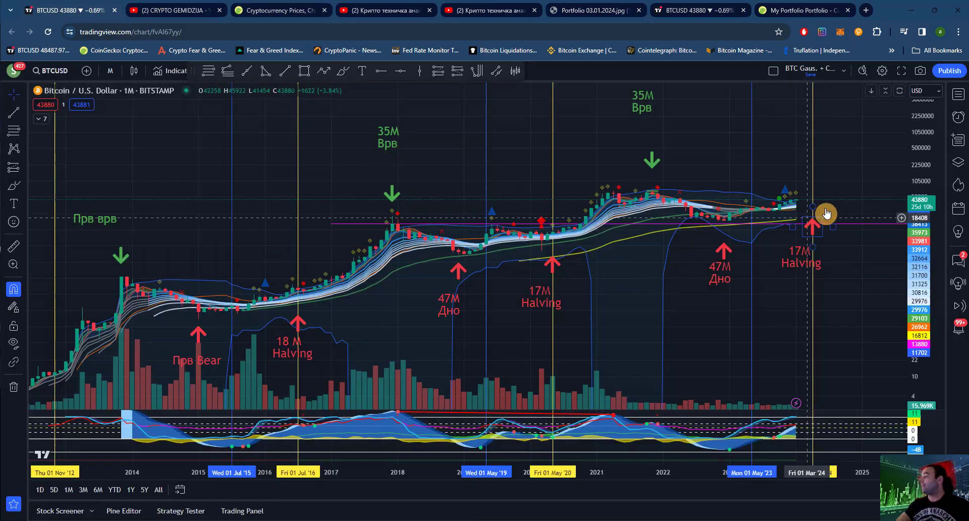
left_click_drag(826, 204, 812, 204)
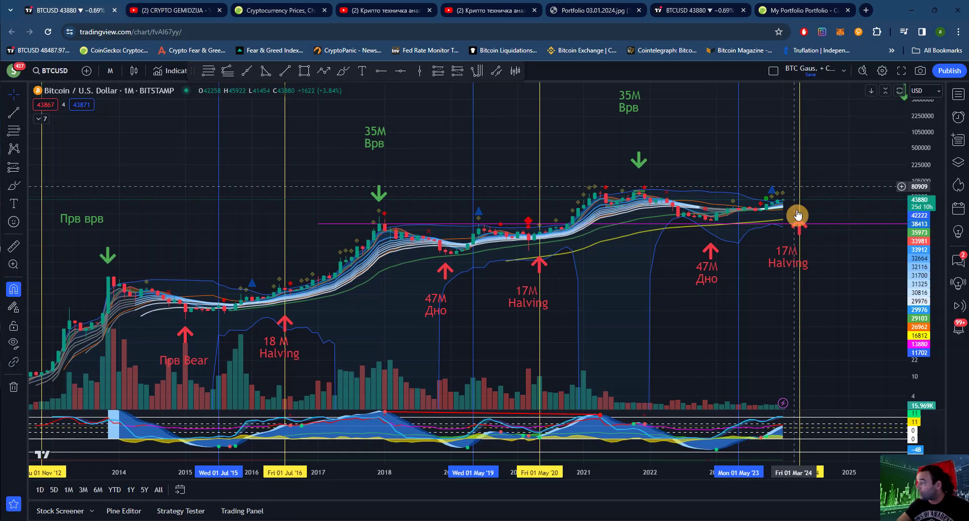
left_click(800, 208)
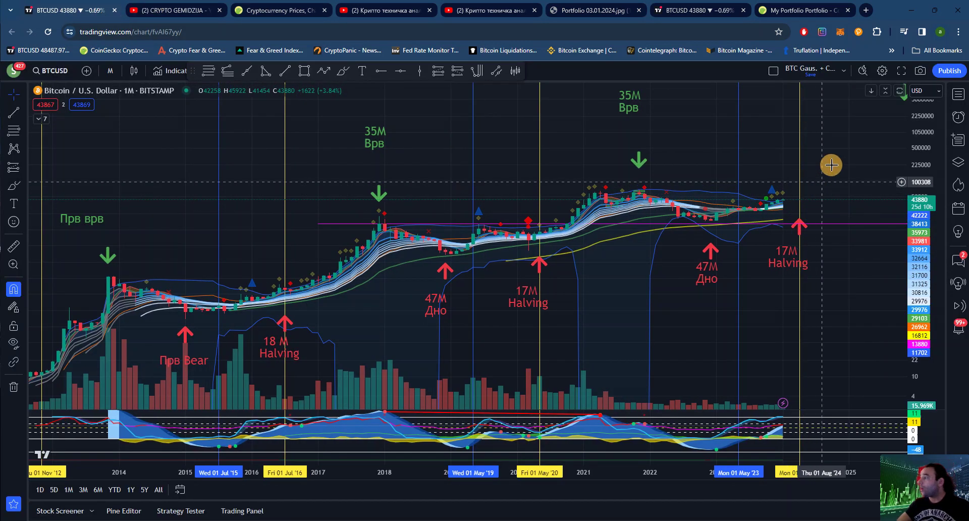
left_click(865, 112)
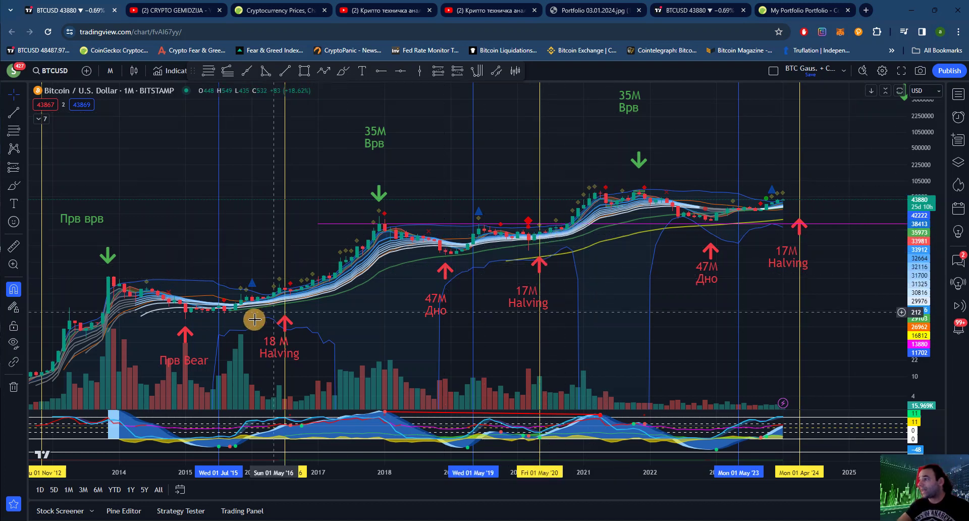
scroll(380, 195, "left", 5)
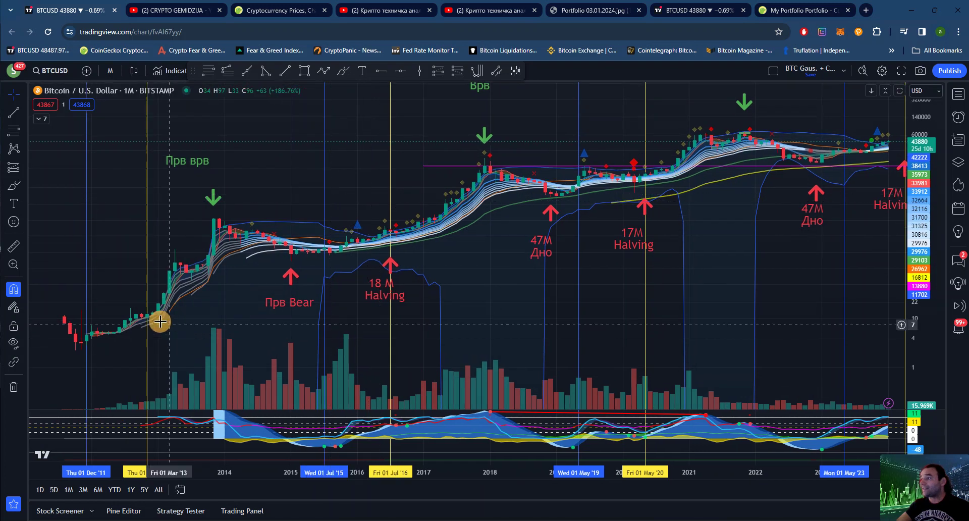
left_click_drag(492, 303, 445, 383)
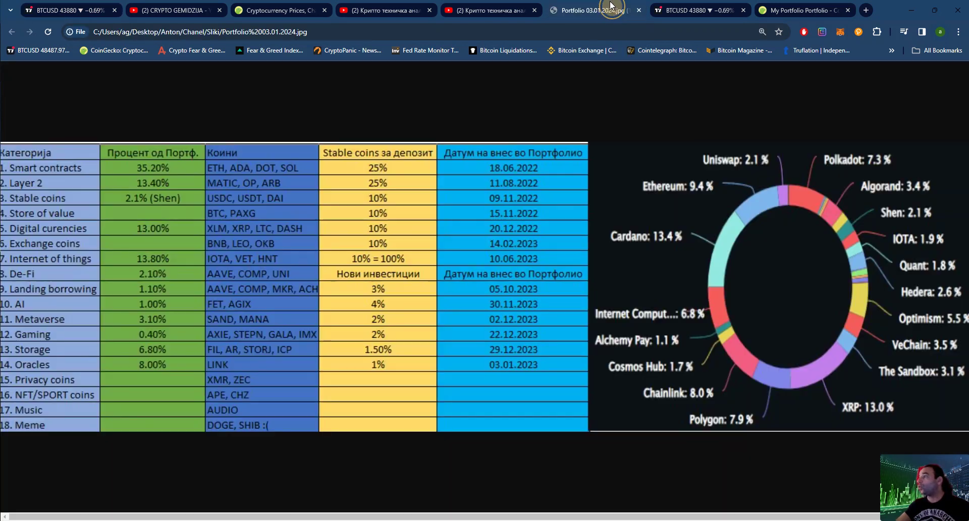
left_click(612, 9)
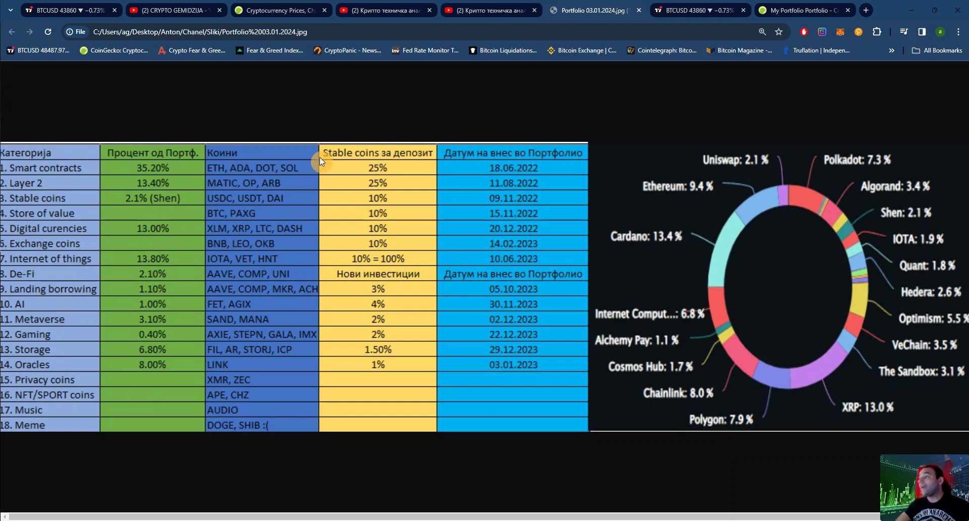
Step: Compare market caps in CoinGecko's ranking from the largest coins down past Arbitrum, and return to the highest-ranked coins
left_click(282, 10)
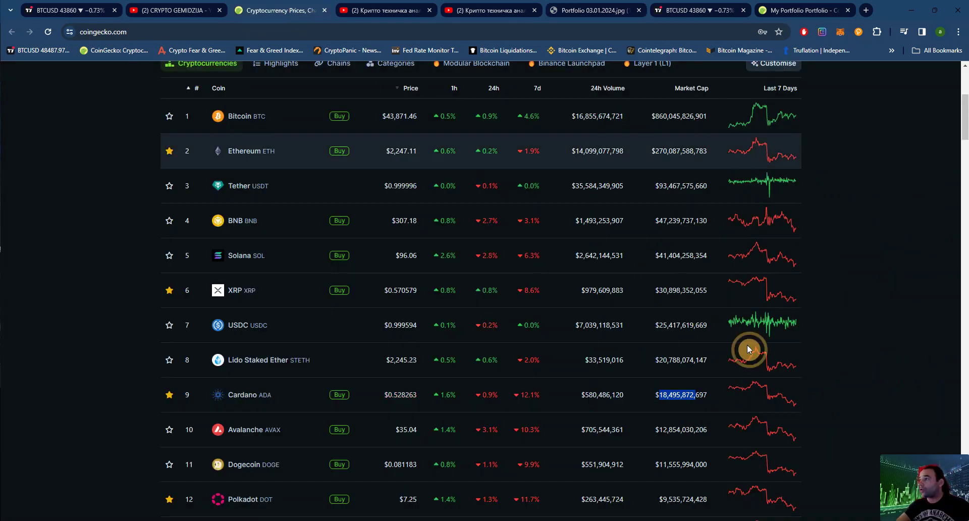
scroll(660, 324, "down", 3)
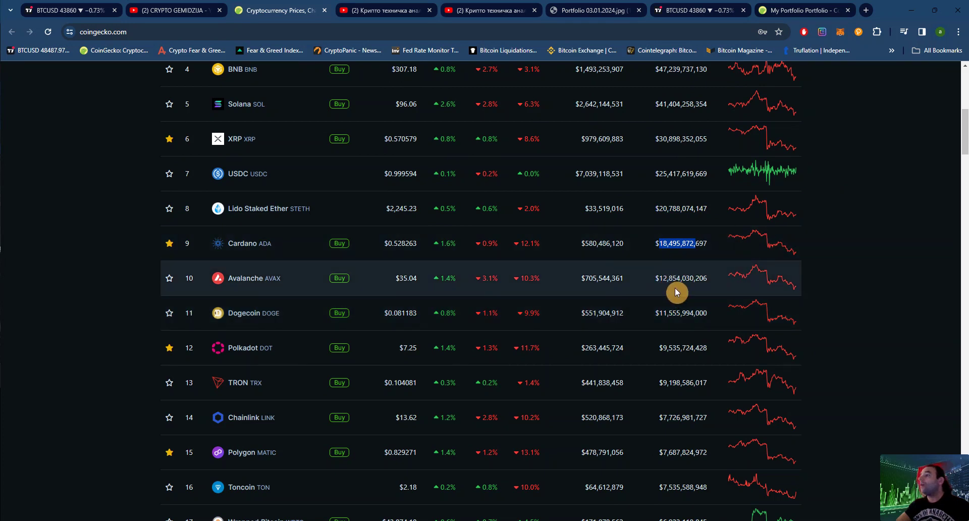
scroll(674, 286, "down", 6)
scroll(685, 330, "down", 15)
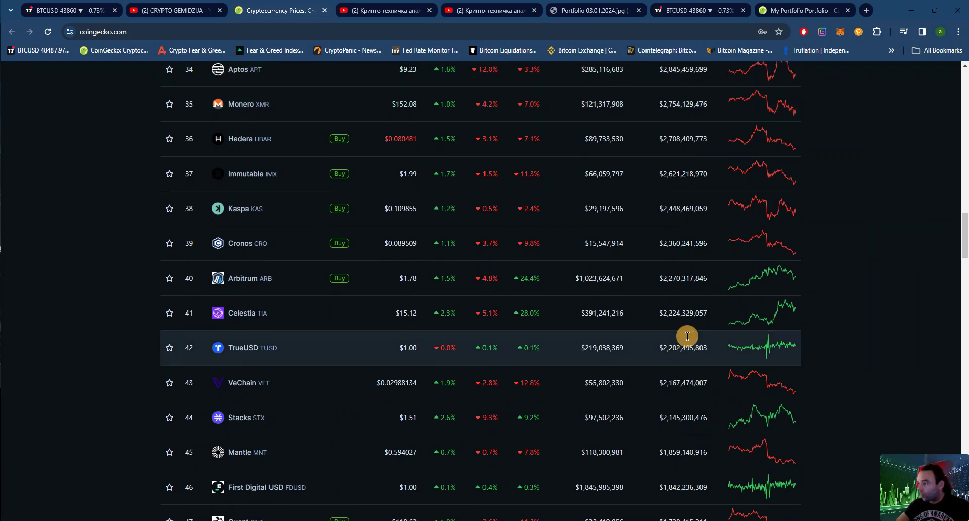
scroll(687, 335, "up", 9)
scroll(687, 335, "up", 14)
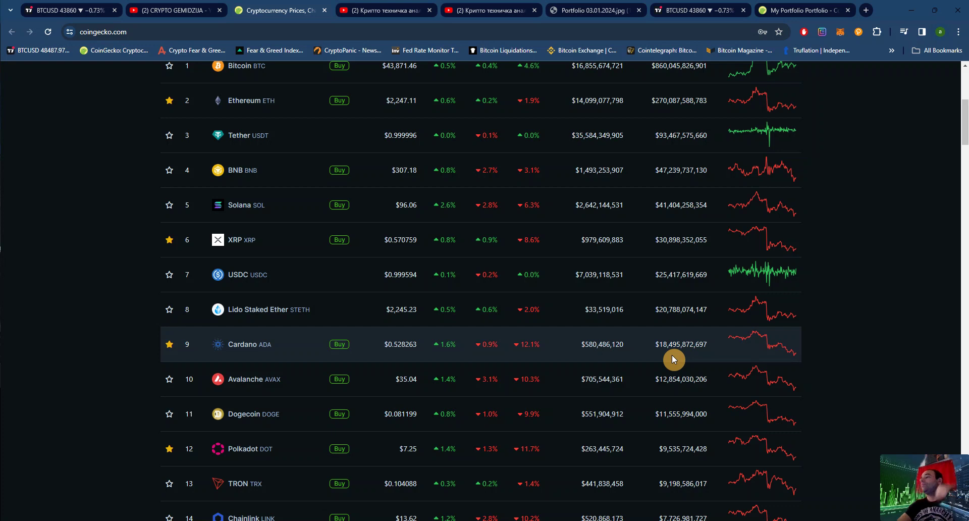
Step: Highlight Cardano's full market cap, compare it with lower-ranked coins down to Stellar, and clear the highlight back at the ranking's start
left_click_drag(658, 343, 663, 323)
scroll(701, 401, "down", 1)
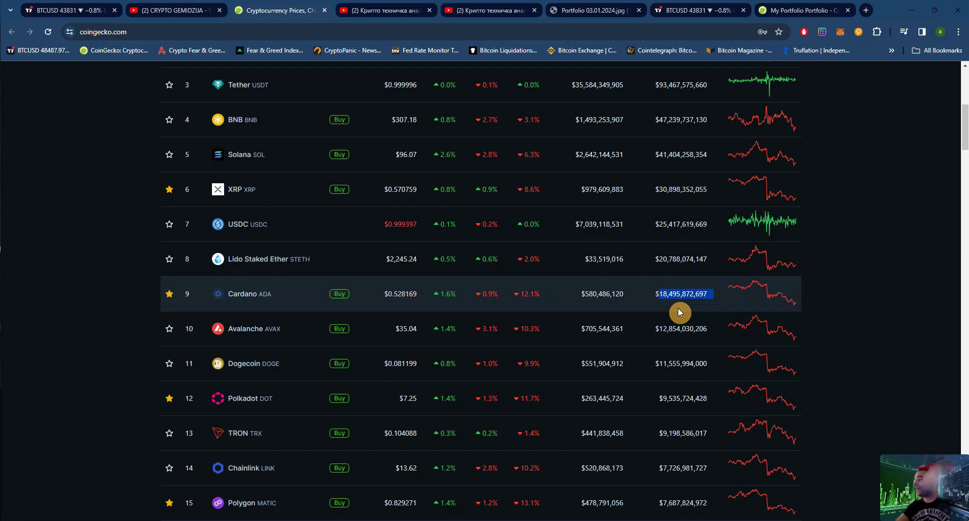
scroll(676, 322, "down", 12)
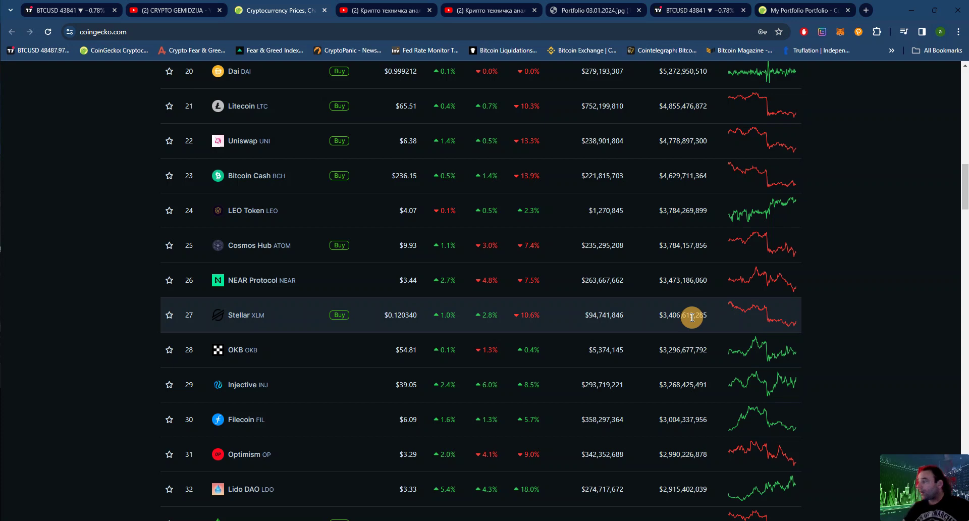
scroll(692, 317, "up", 15)
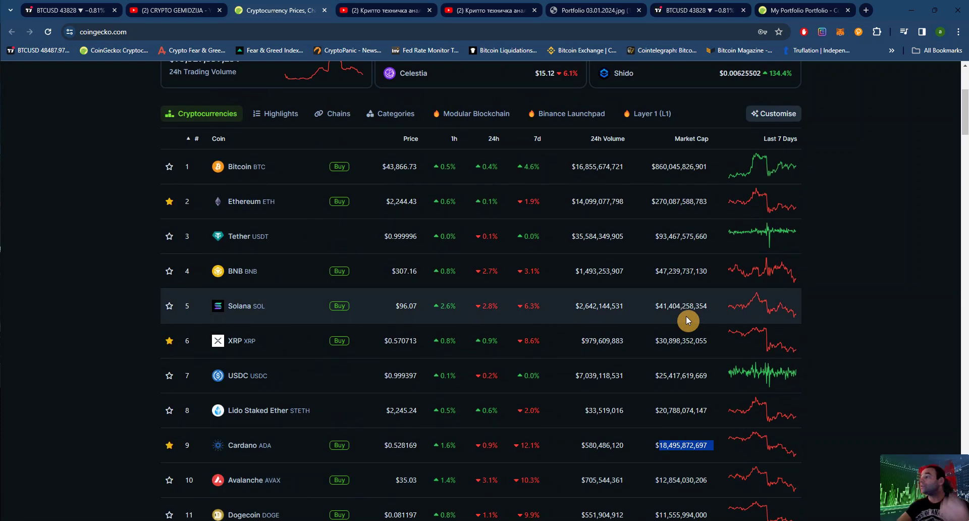
left_click(689, 294)
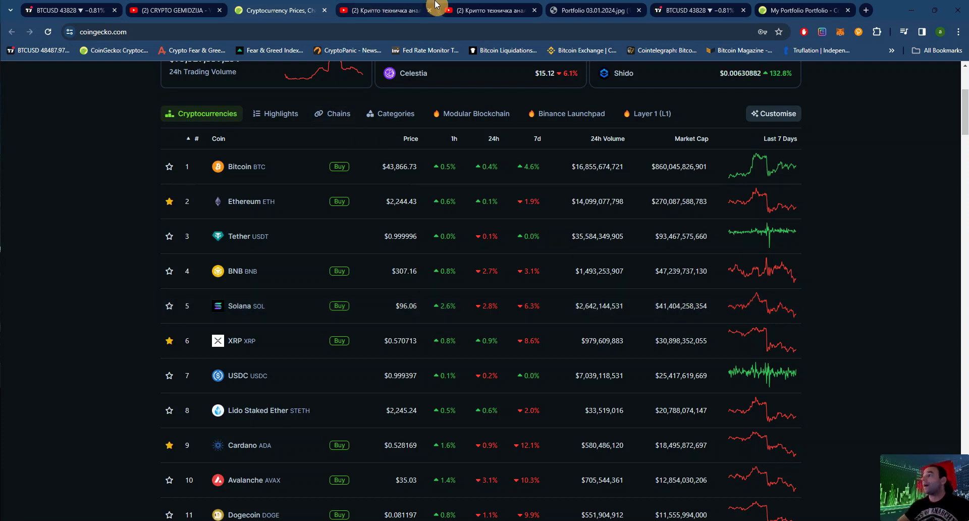
Step: Show the portfolio allocation table with the sticky note on how to view a portfolio, and switch to CoinGecko's My Portfolio page
left_click(552, 16)
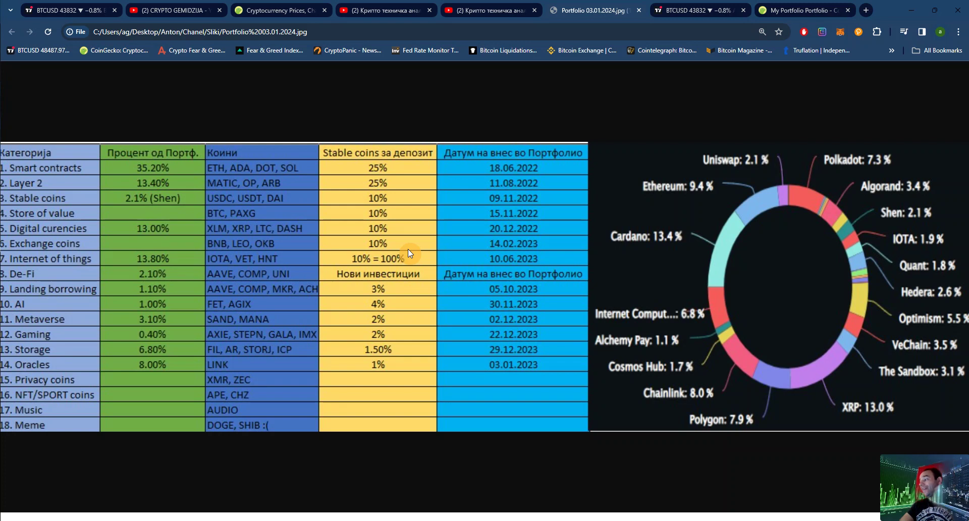
key("alt+Tab")
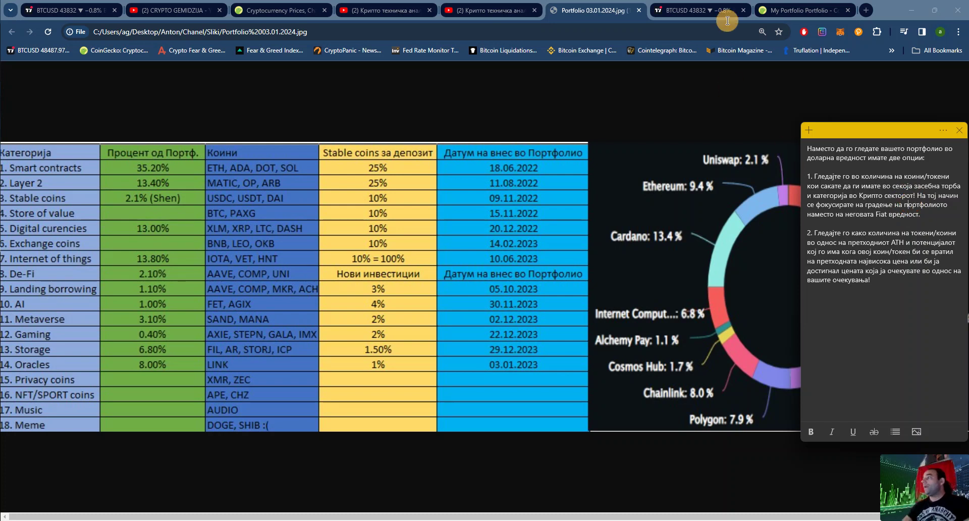
left_click(818, 4)
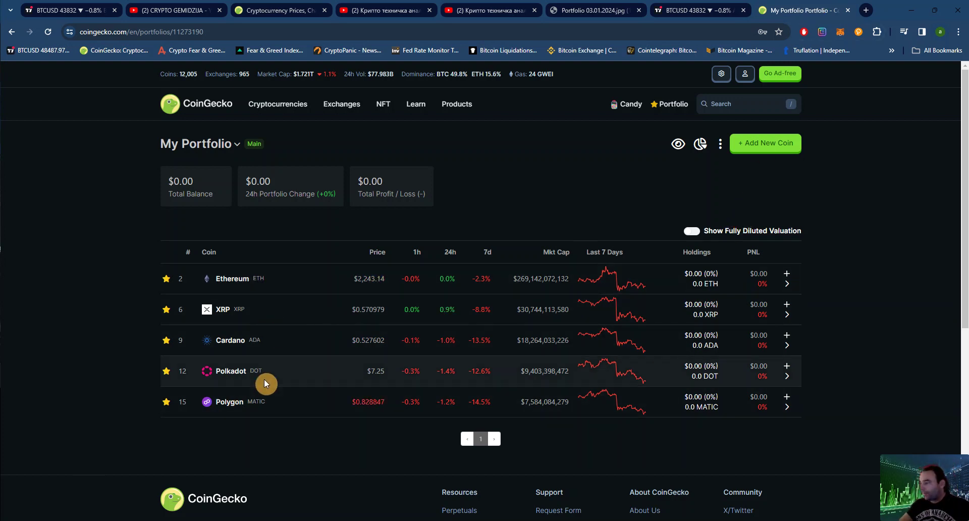
Step: Show the CoinGecko account options on the My Portfolio page and dismiss them
left_click(784, 254)
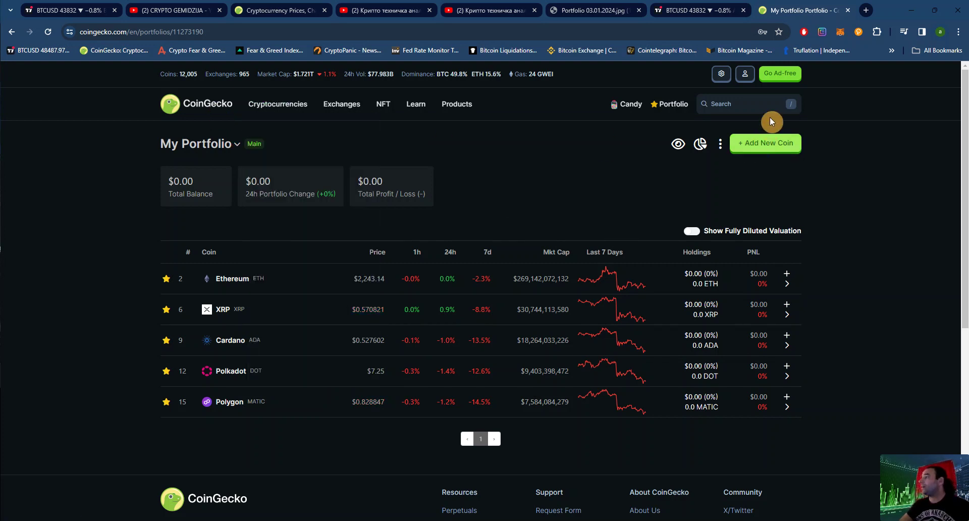
left_click(745, 77)
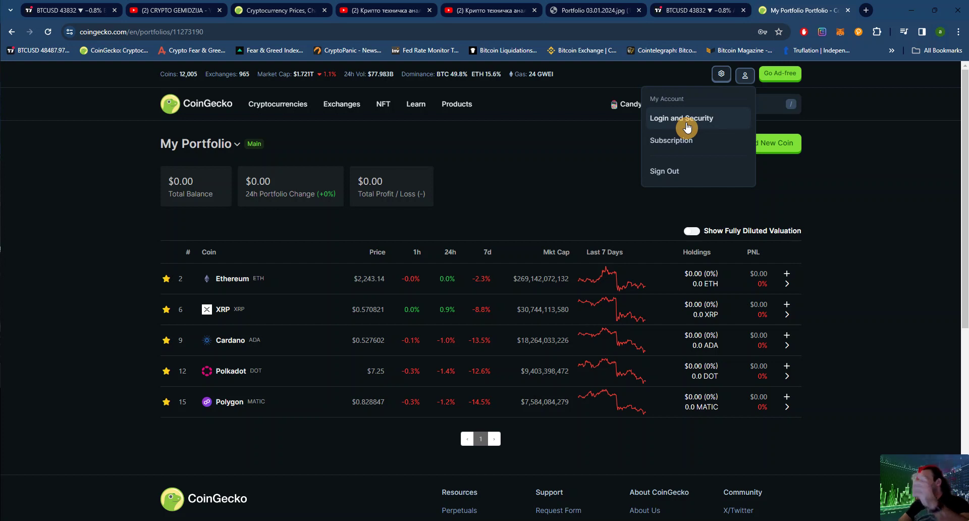
left_click(924, 218)
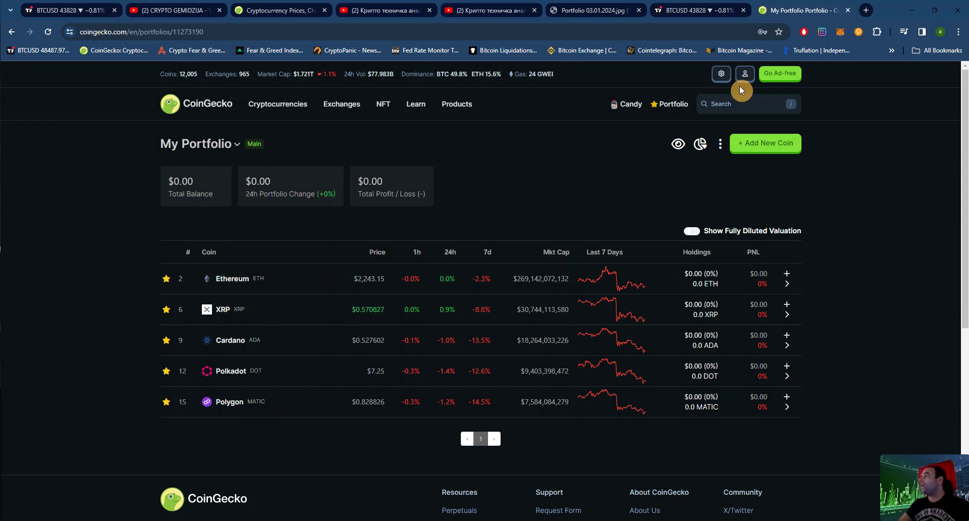
Step: Go to the CoinGecko home page and open My Portfolio from there
left_click(214, 106)
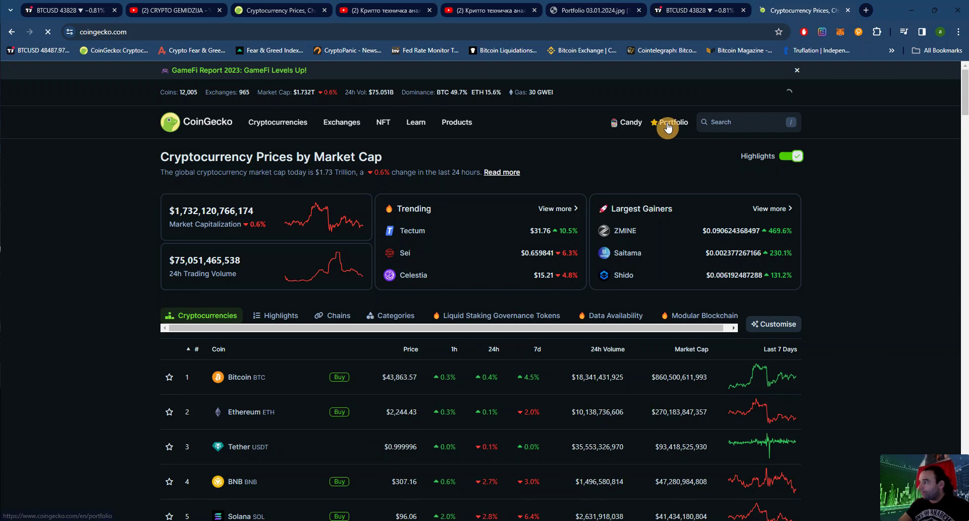
left_click(674, 126)
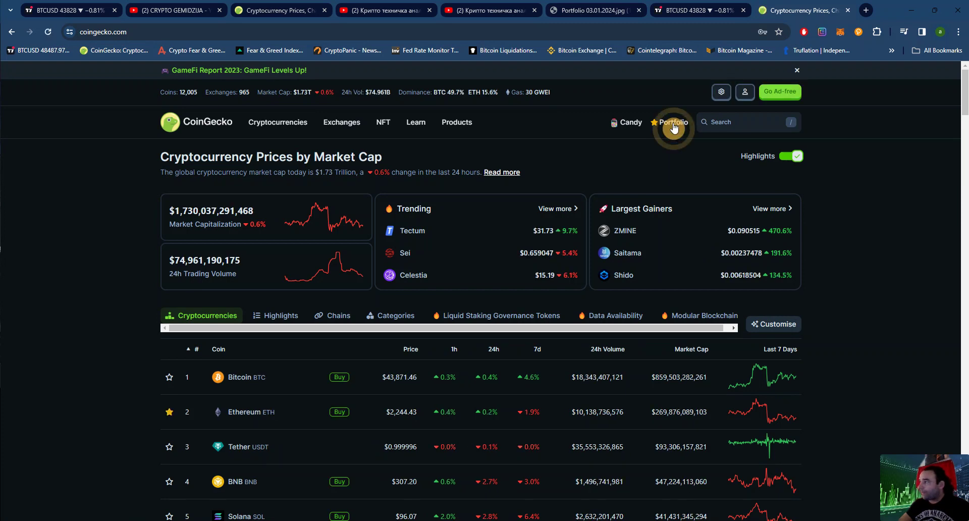
mouse_move(670, 125)
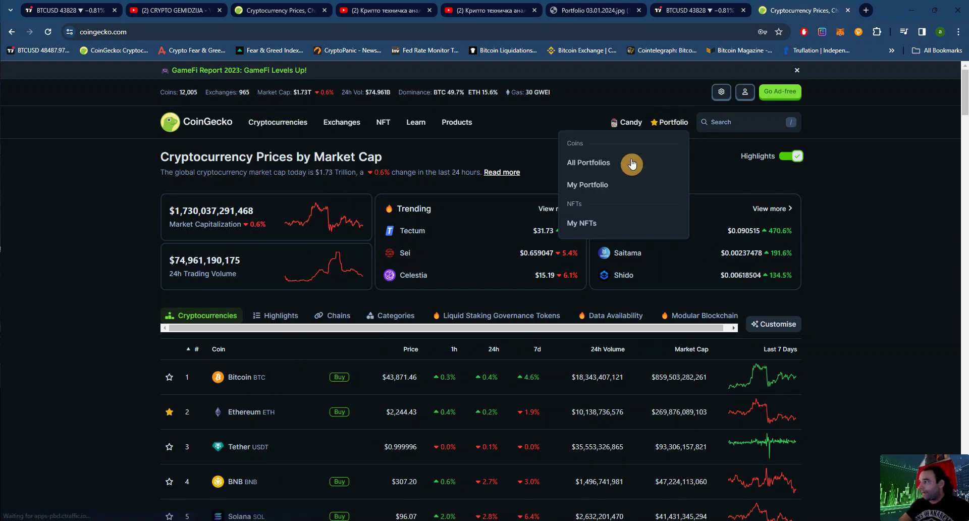
left_click(600, 187)
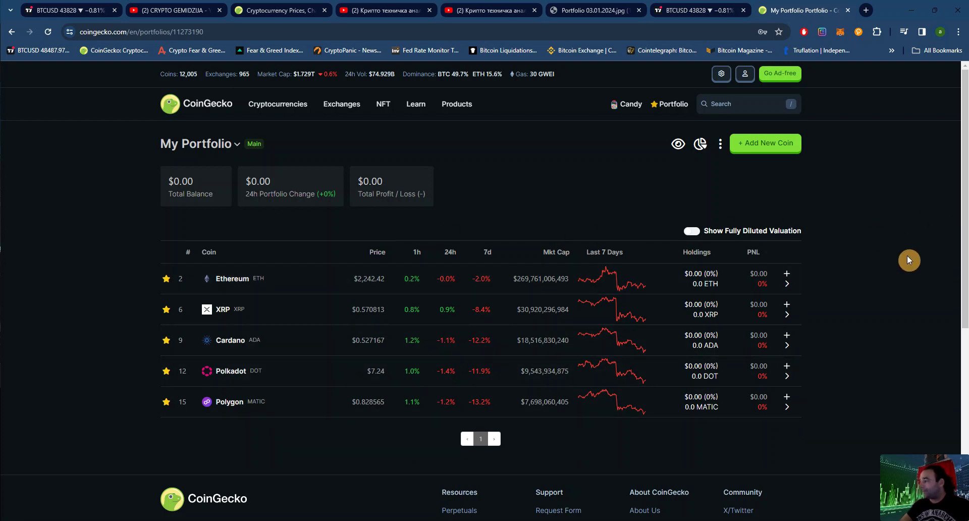
Step: Add the coins Arbitrum (ARB) and Sui (SUI) to My Portfolio
left_click(762, 148)
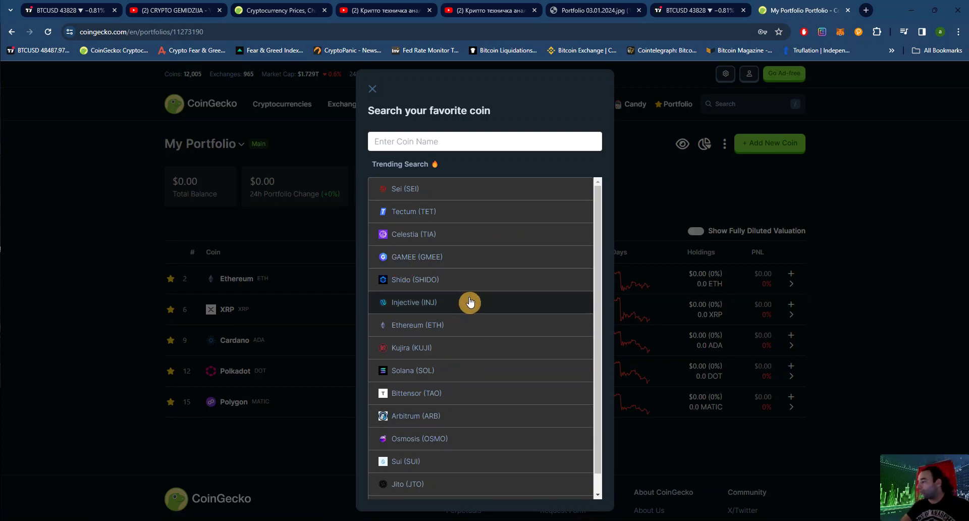
scroll(469, 301, "down", 1)
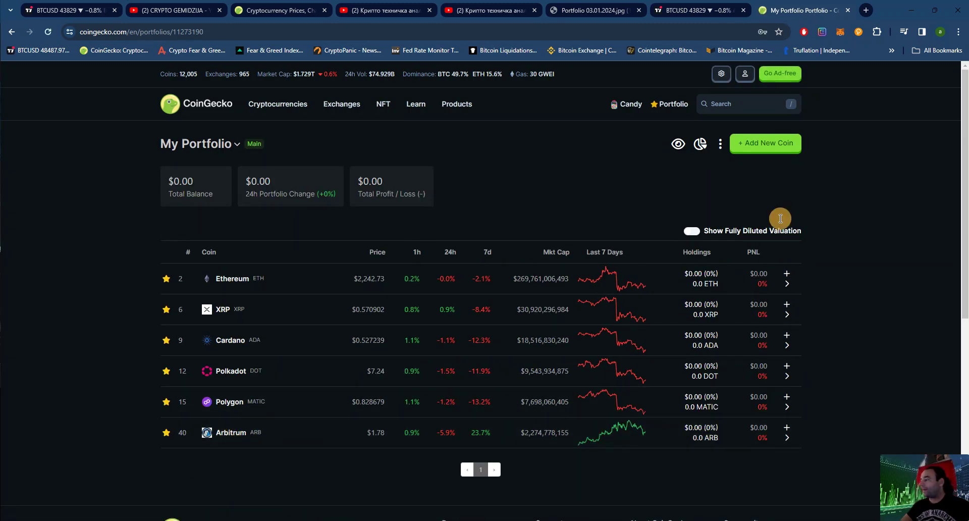
left_click(762, 148)
scroll(492, 428, "down", 1)
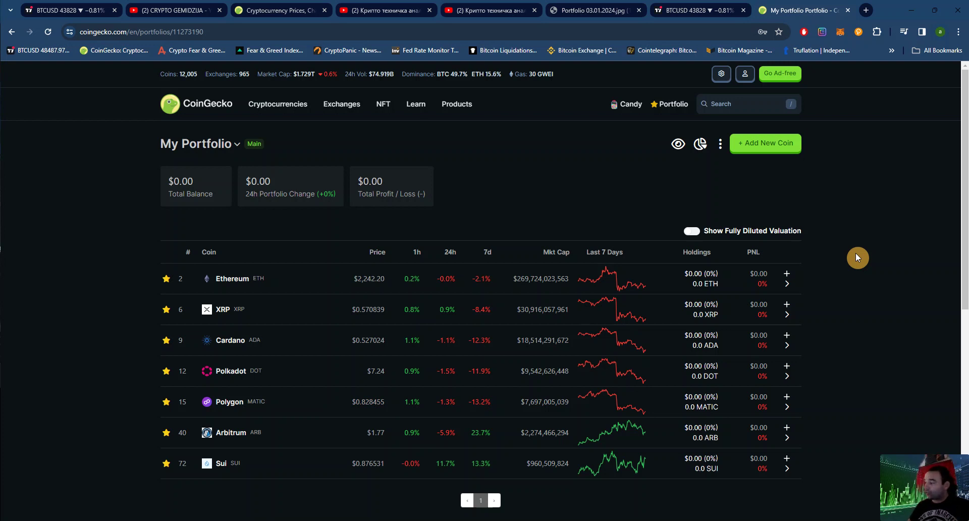
Step: Record a buy transaction of 100 XRP at a price of 0.25 USD per coin in My Portfolio
left_click(790, 306)
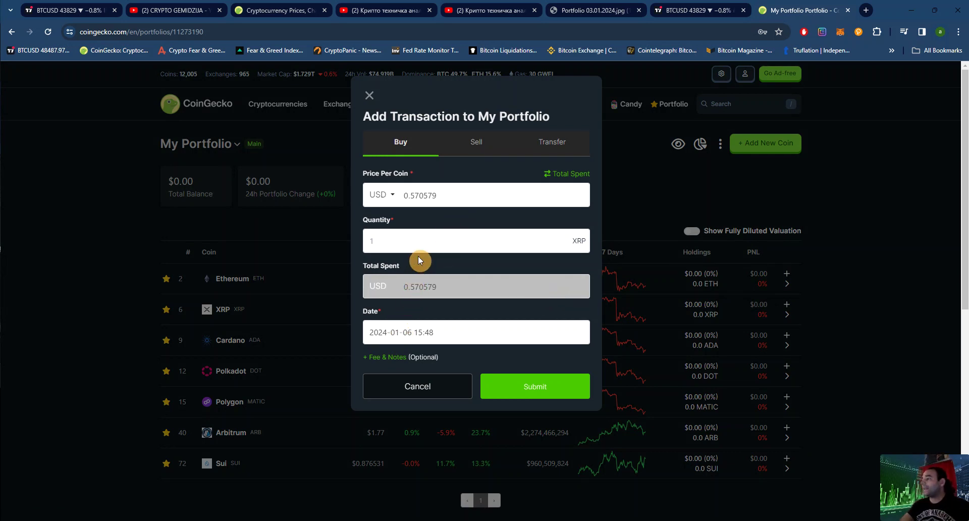
left_click_drag(459, 193, 331, 191)
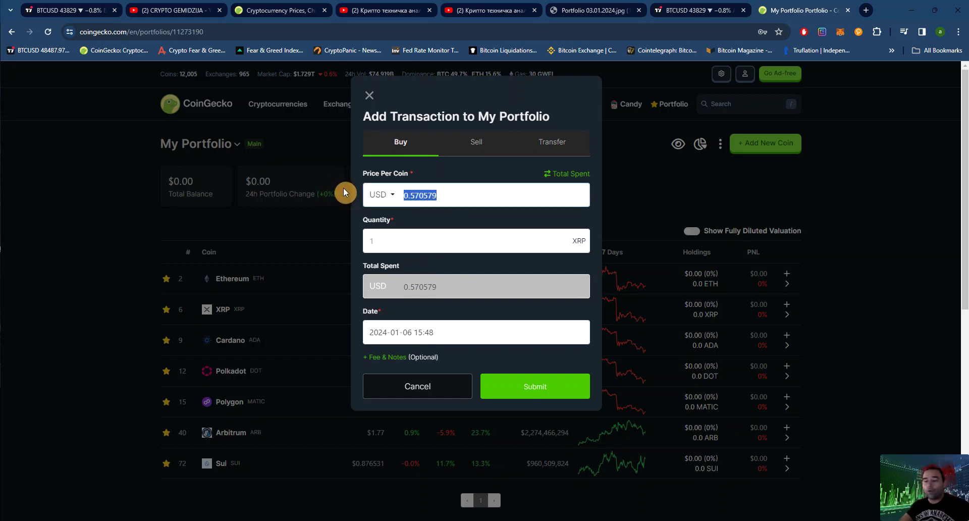
type("0")
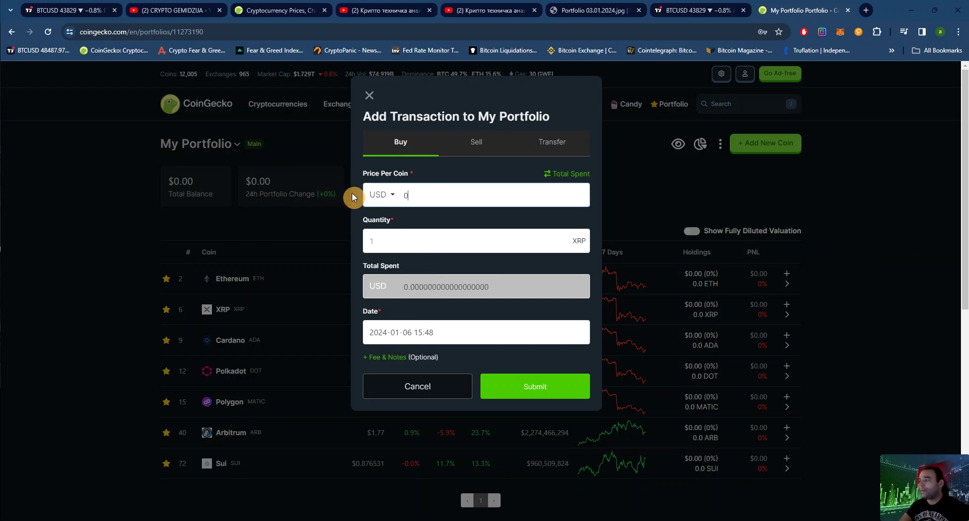
type("25")
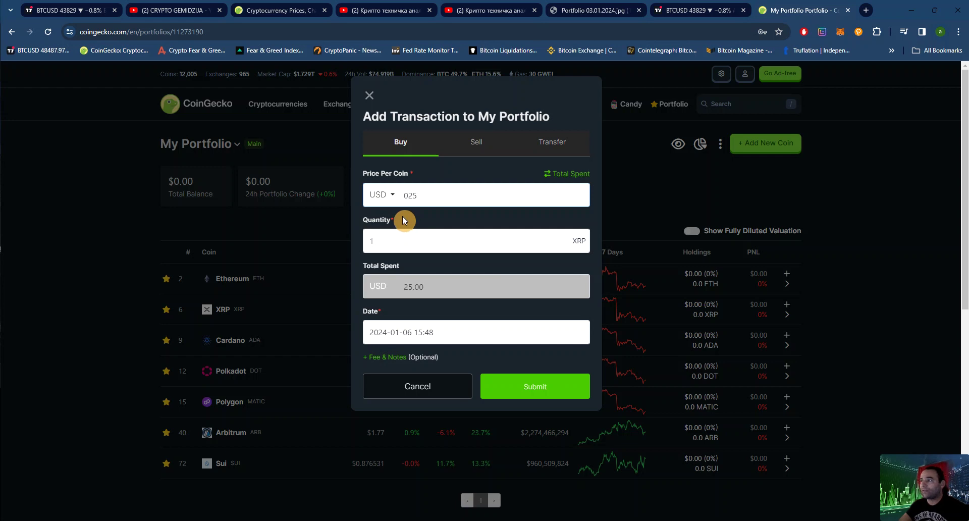
key("BackSpace")
key("BackSpace")
key("BackSpace")
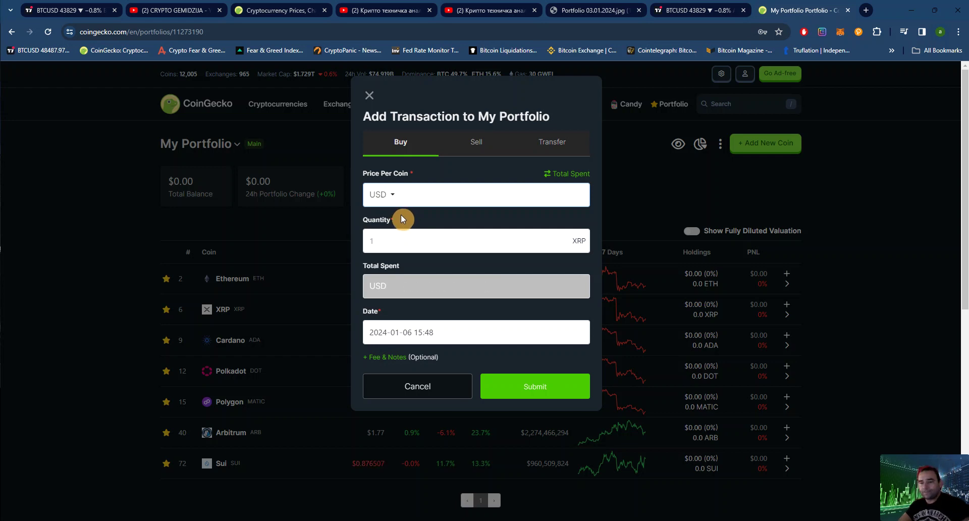
type(".25")
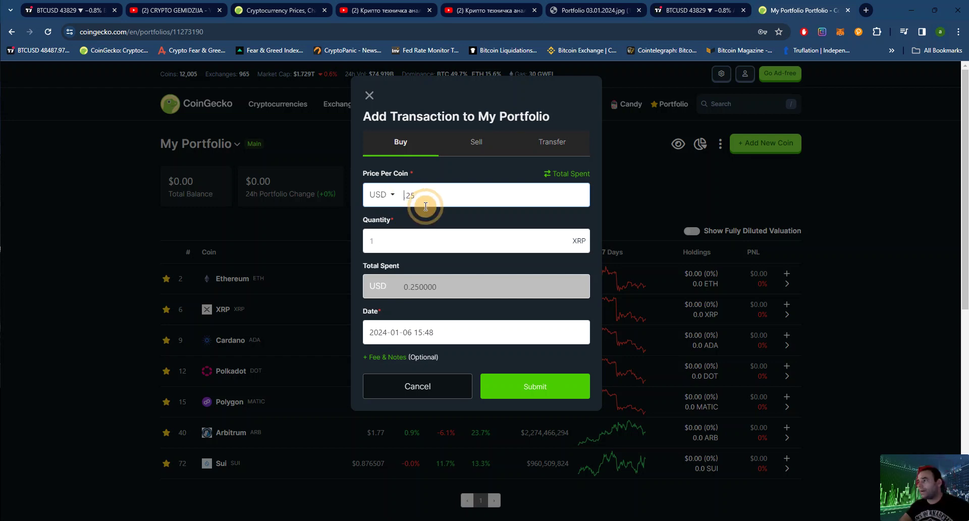
left_click(421, 233)
type("100")
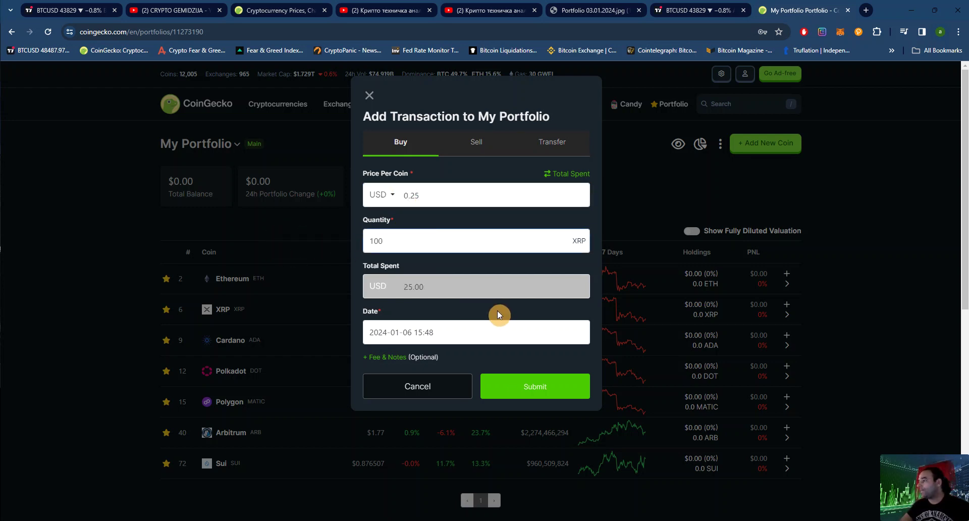
left_click(558, 392)
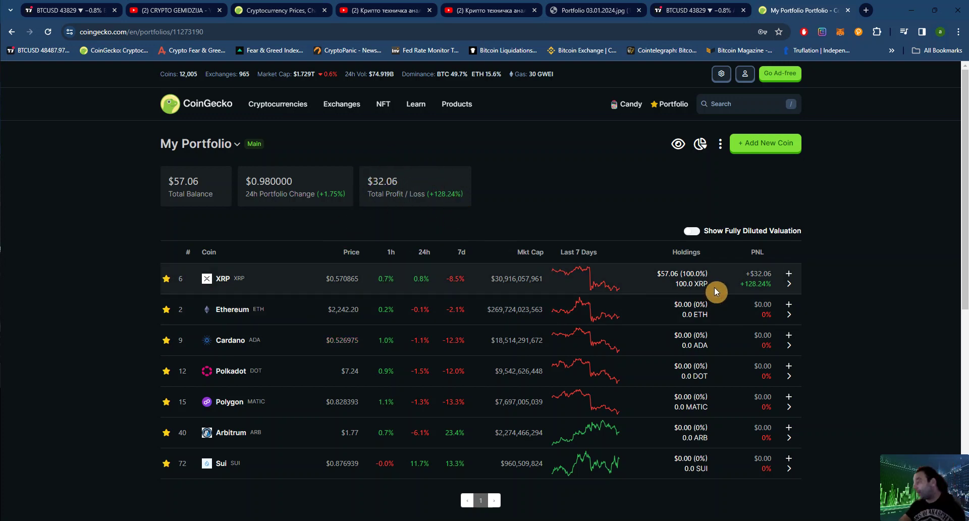
Step: Highlight XRP's current price and check the portfolio's total profit percentage
left_click_drag(336, 278, 360, 278)
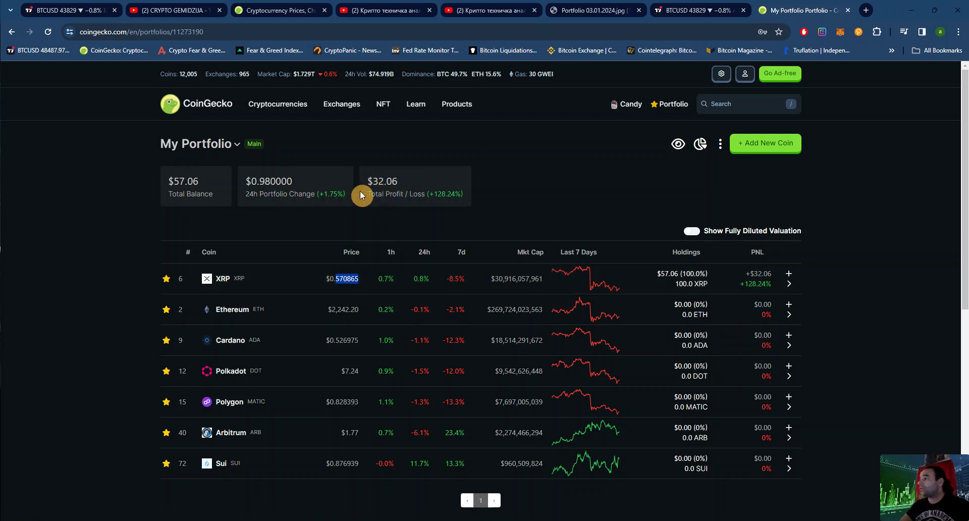
double_click(446, 193)
left_click(482, 206)
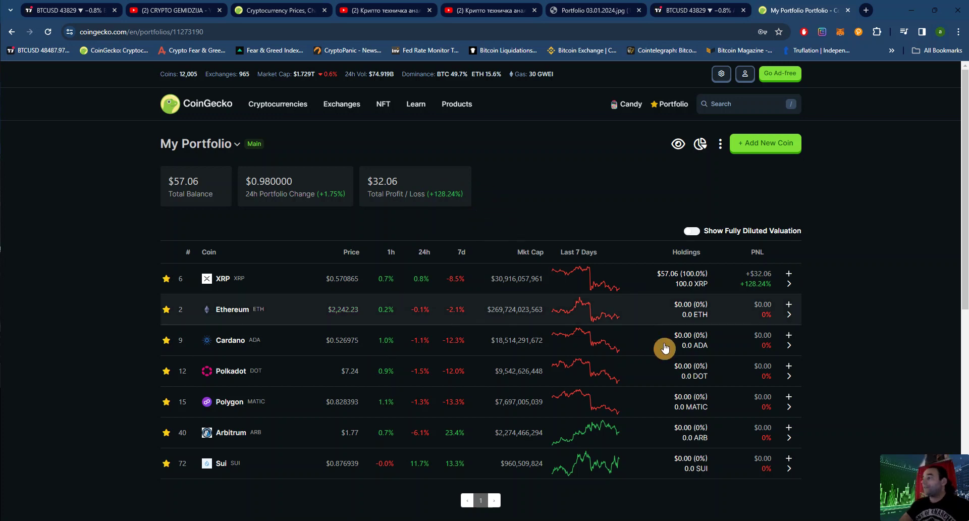
Step: Record a second XRP buy transaction of 100 coins at 0.32 USD each
left_click(789, 277)
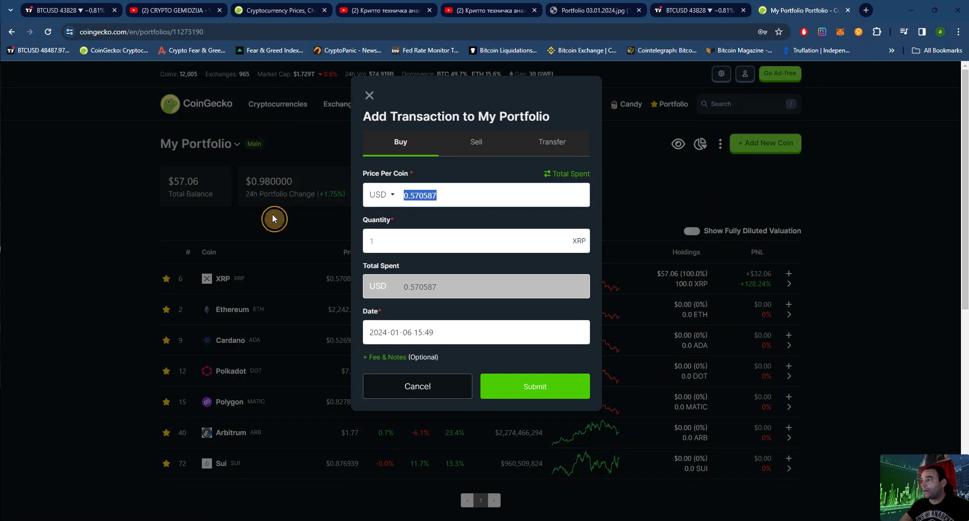
type("0.32")
left_click(271, 244)
key("Tab")
type("100")
left_click(547, 389)
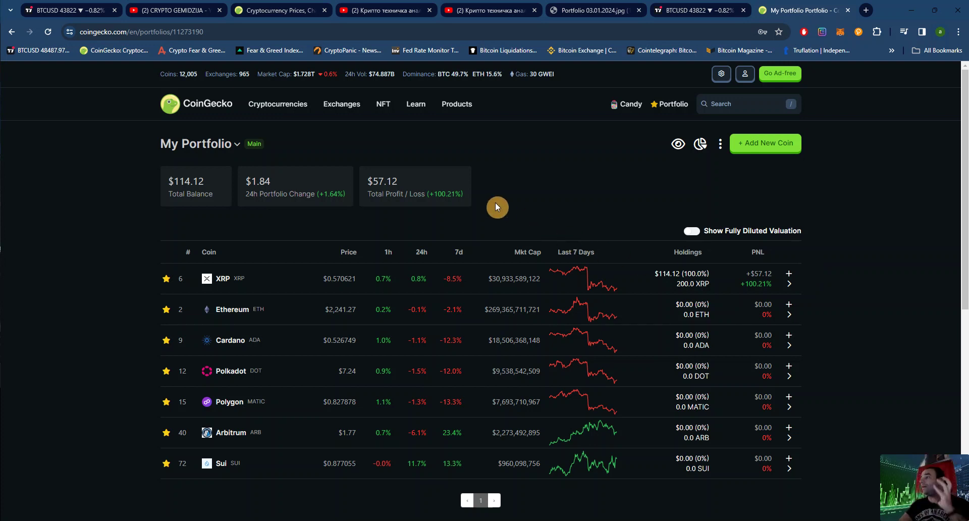
Step: Record a third XRP buy transaction of 150 coins at a price of 0.40 USD each
left_click(789, 276)
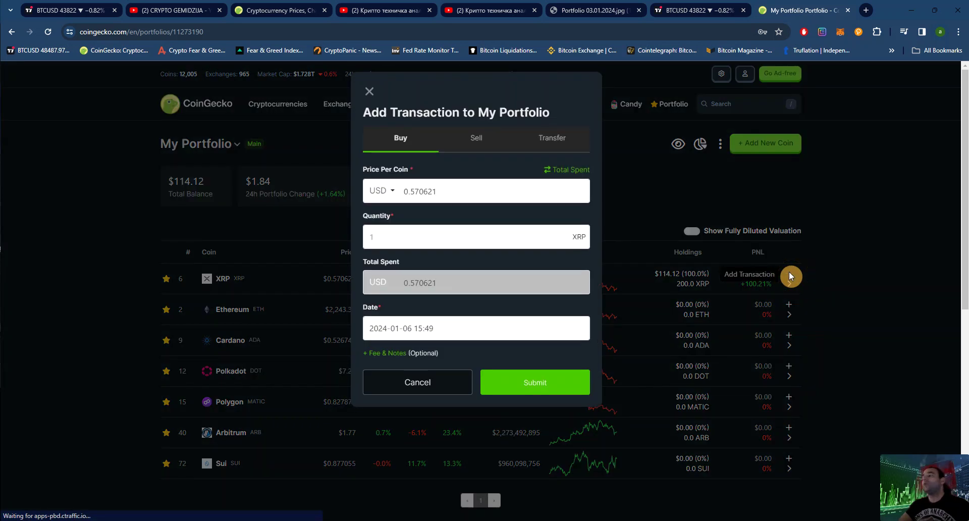
left_click(393, 331)
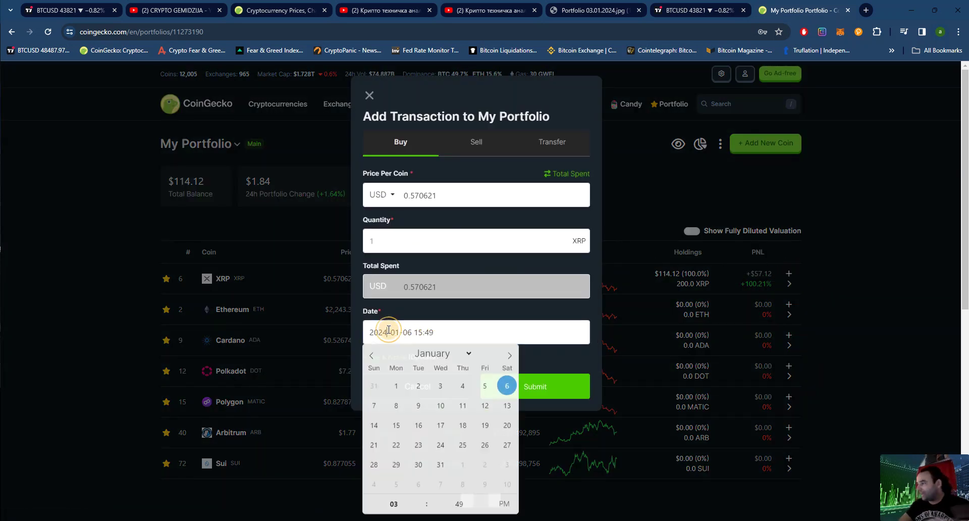
left_click(456, 243)
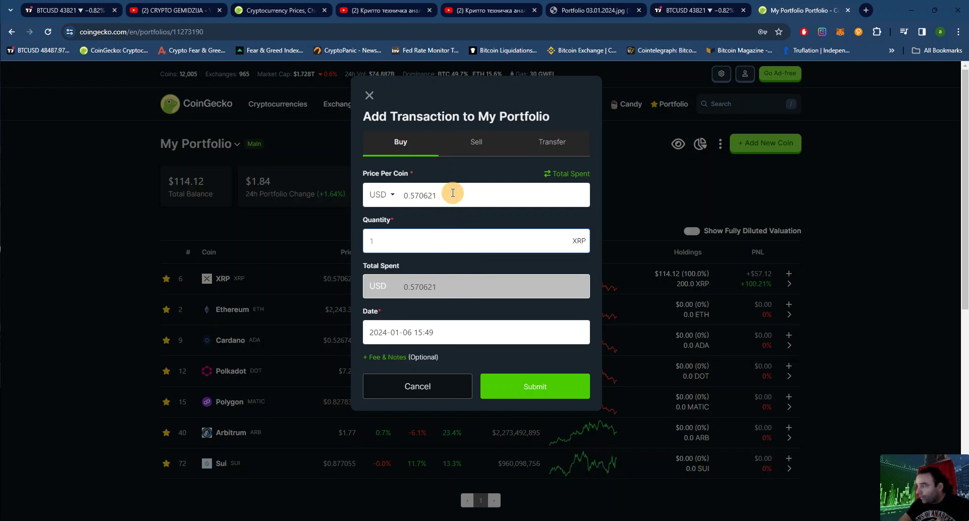
left_click_drag(453, 192, 322, 193)
type("0.40")
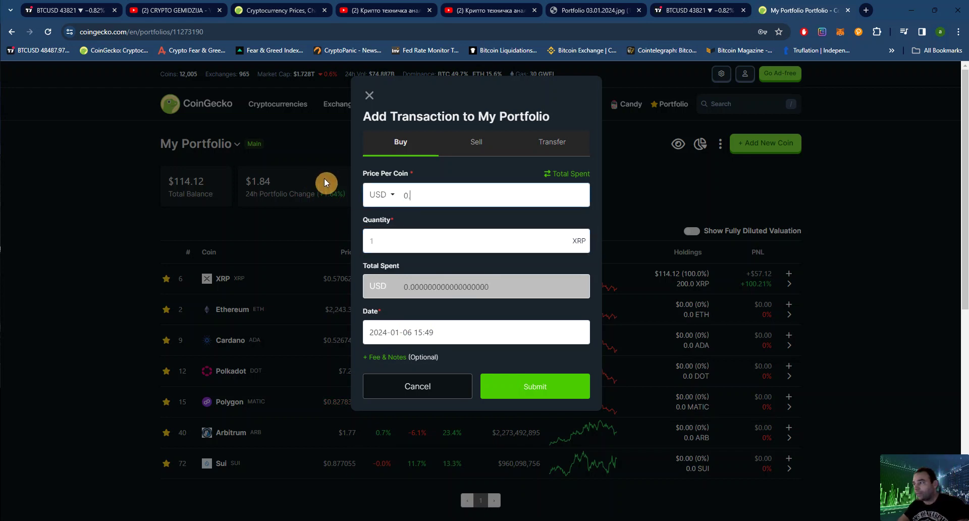
left_click(395, 237)
left_click(398, 232)
type("150")
left_click(544, 386)
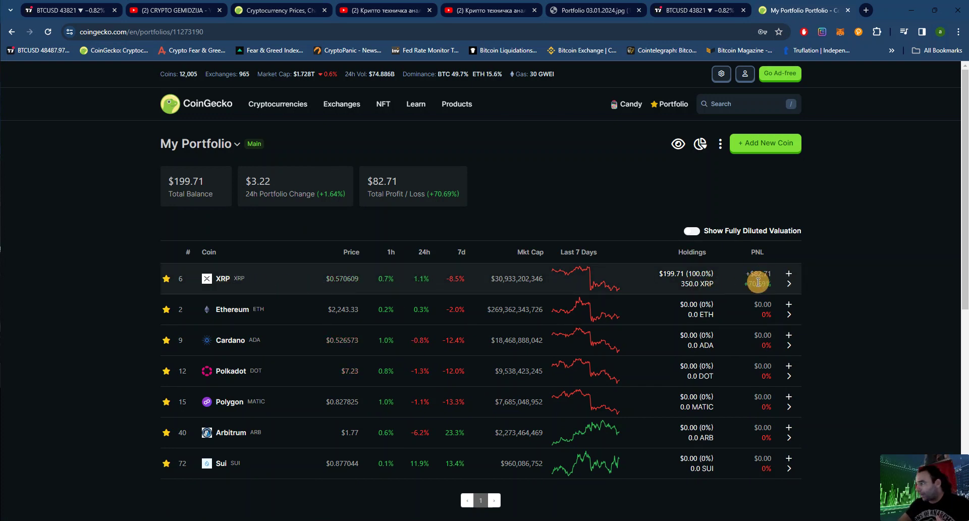
Step: Review XRP's transaction overview with its average net cost and profit, and return to My Portfolio
left_click(701, 279)
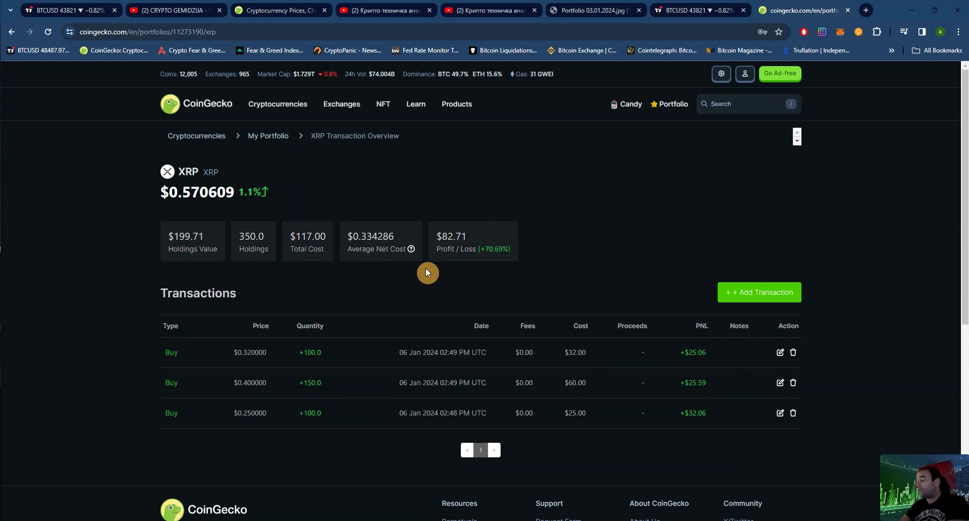
left_click(442, 520)
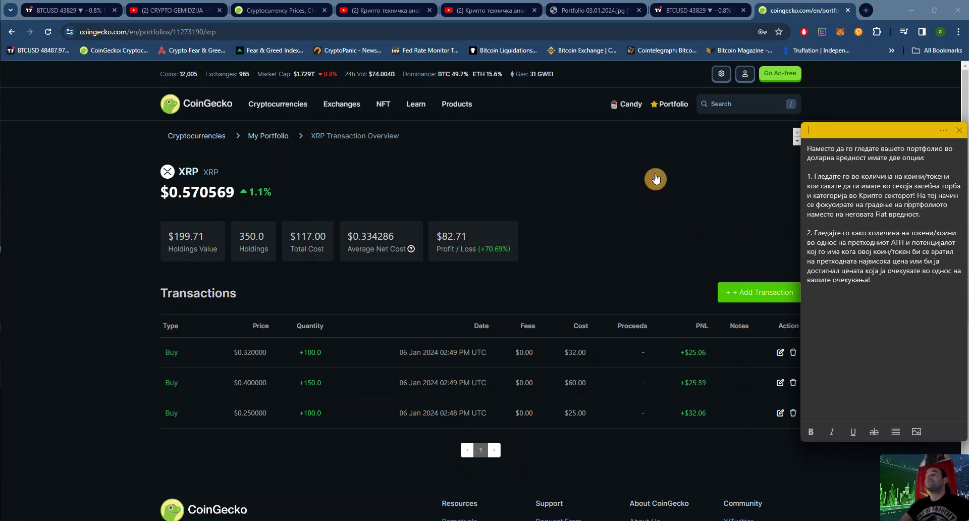
mouse_move(669, 105)
left_click(608, 174)
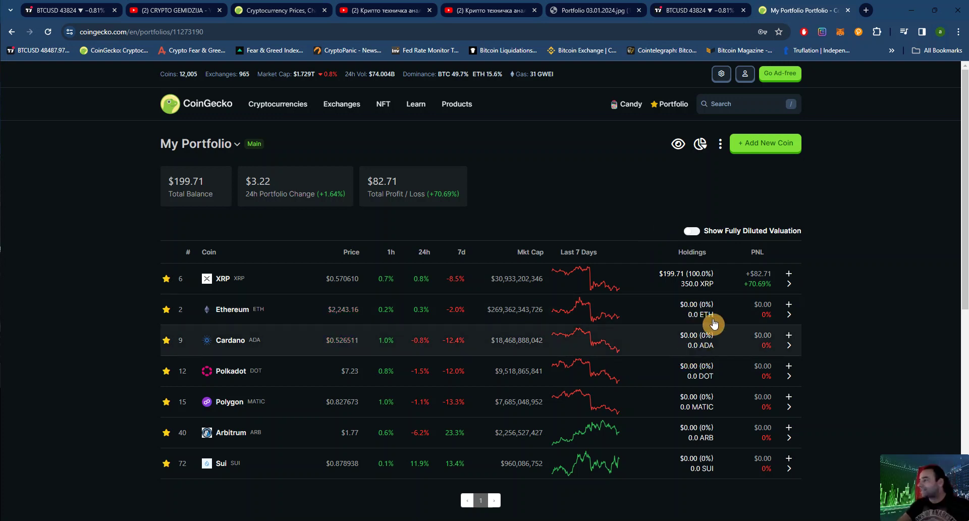
Step: Record a Polkadot buy transaction of 10 DOT at a price of 40 USD per coin
left_click(789, 371)
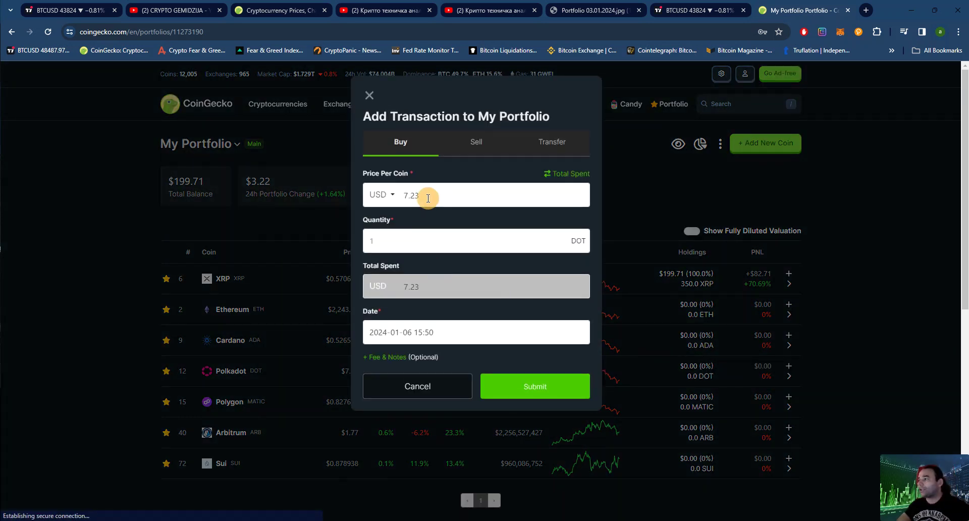
left_click_drag(425, 206, 297, 181)
type("40")
left_click(420, 240)
type("10")
left_click(576, 391)
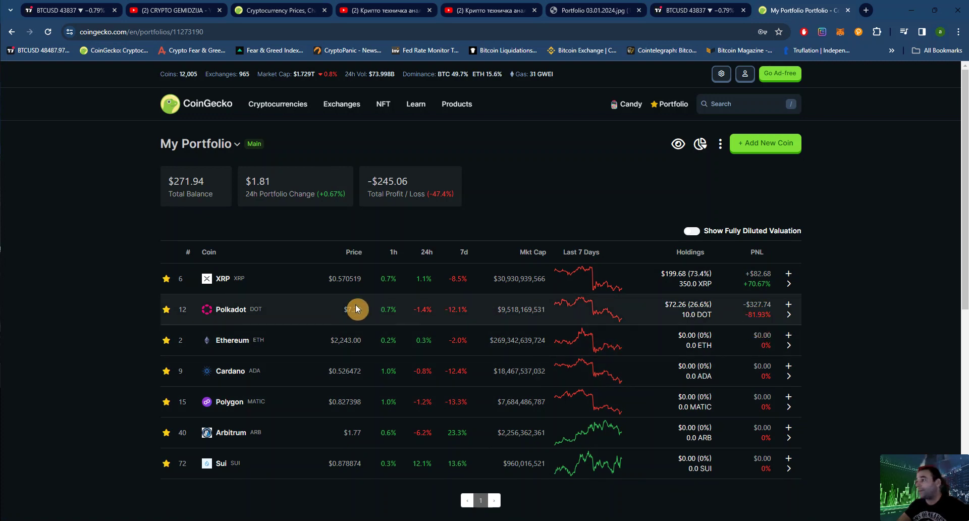
Step: Check the profit or loss of the Polkadot purchase in its transaction overview, and highlight the total profit/loss in My Portfolio
left_click(789, 315)
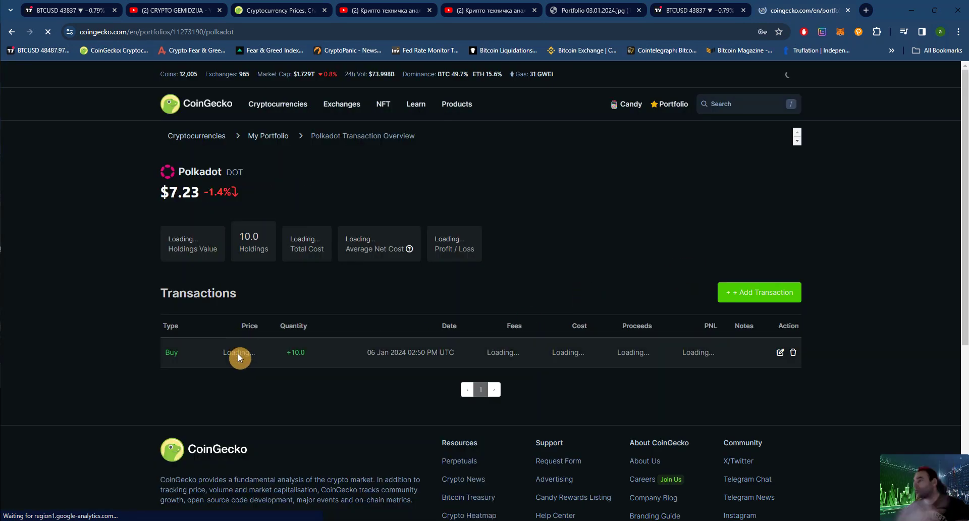
triple_click(695, 354)
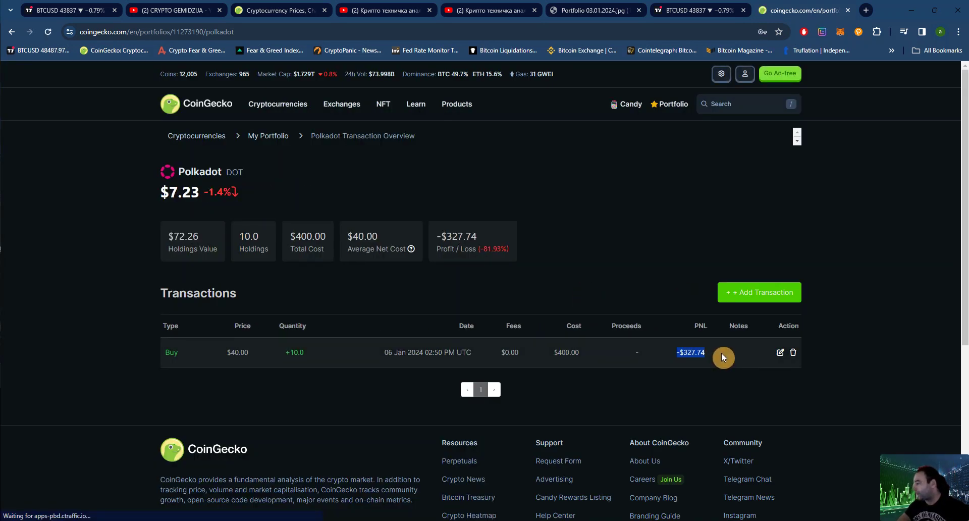
mouse_move(669, 106)
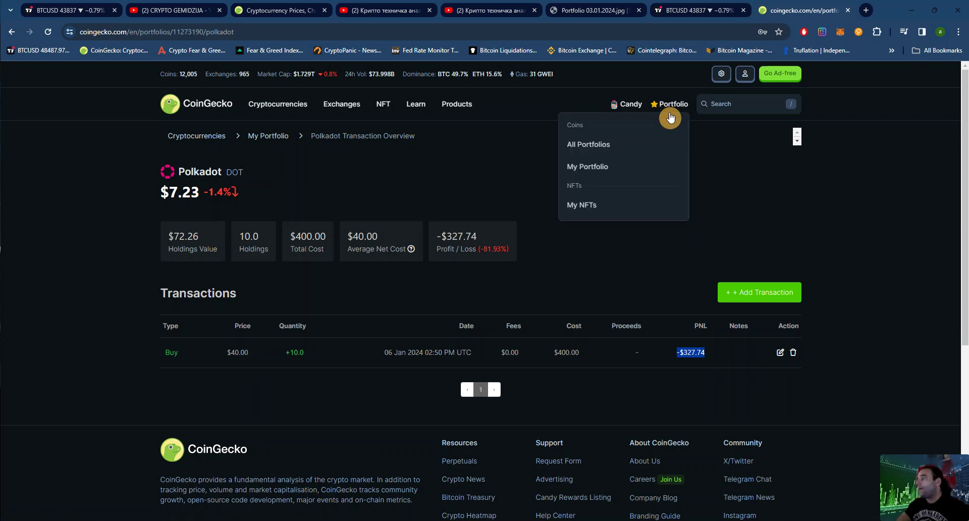
left_click(614, 168)
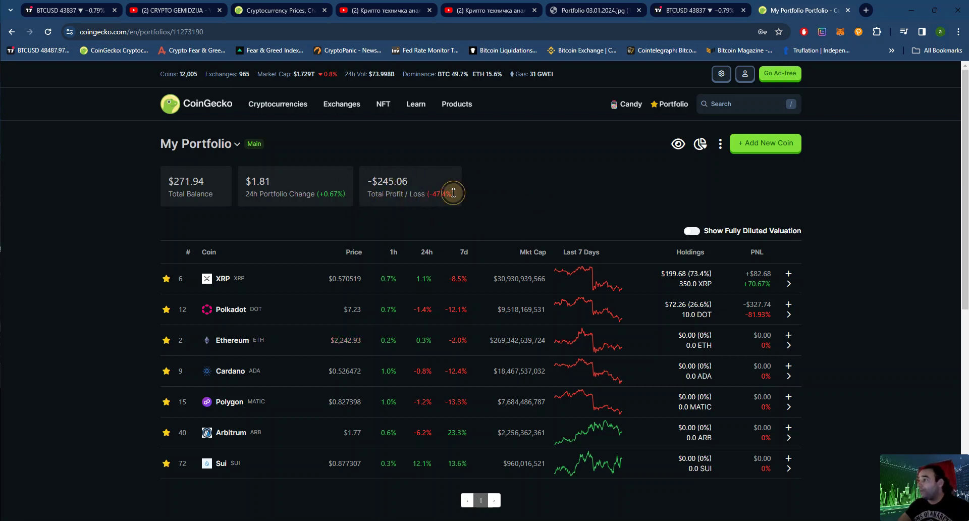
left_click_drag(453, 195, 365, 194)
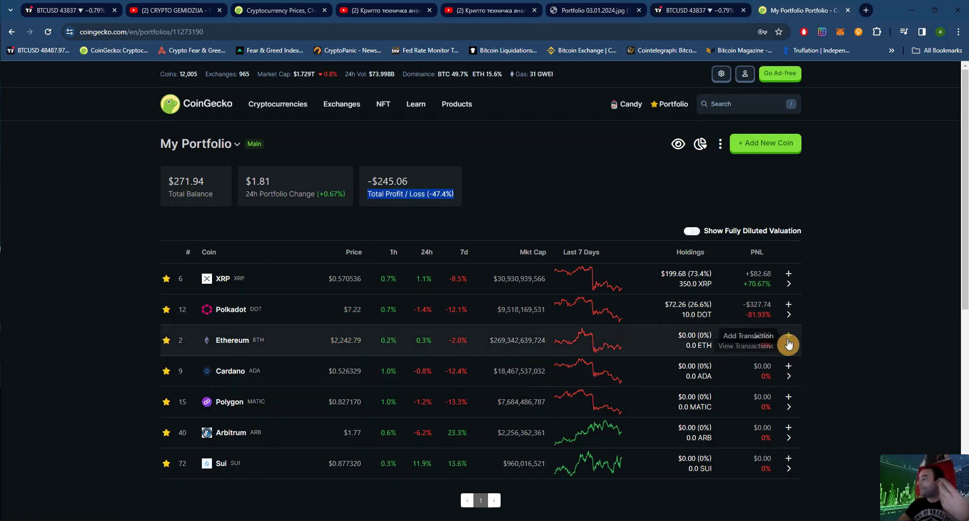
Step: Record an Ethereum buy transaction of 1 ETH at a price of 1500 USD
left_click(789, 343)
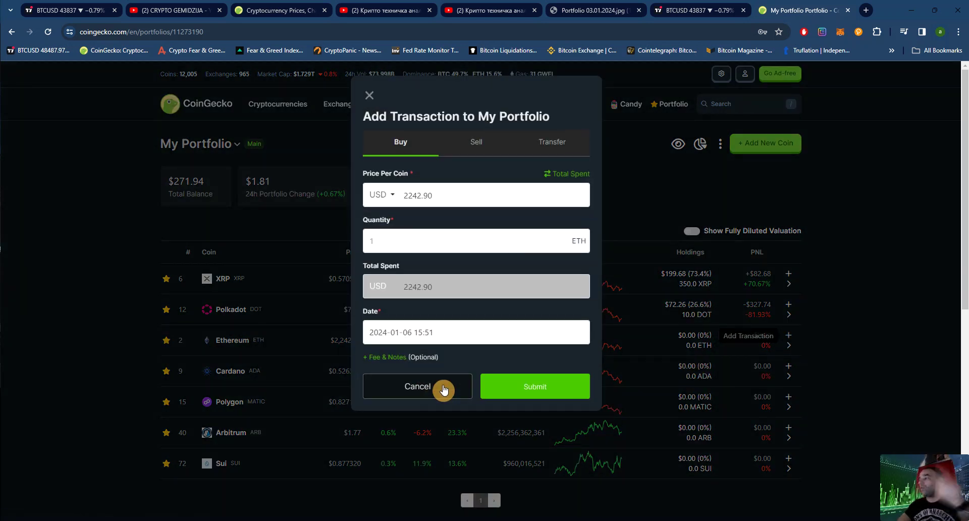
double_click(450, 192)
type("1500")
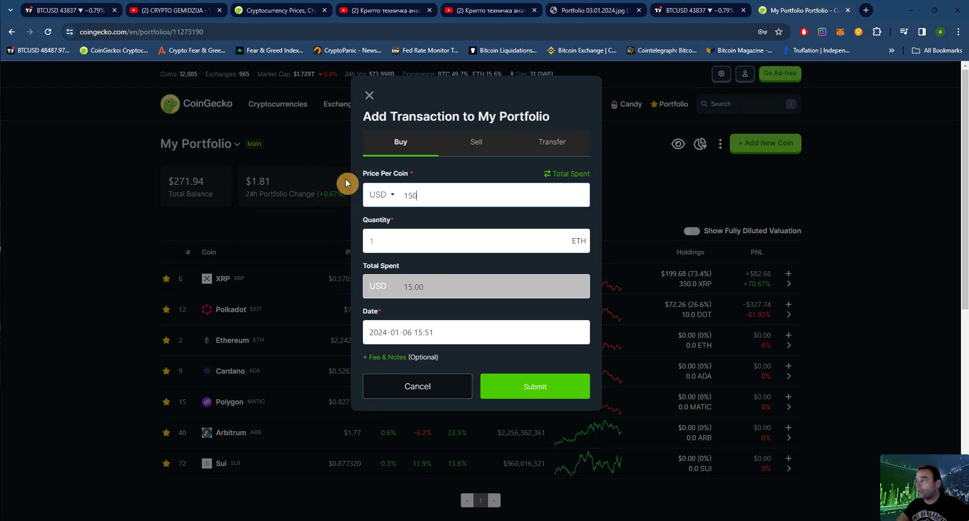
left_click(530, 392)
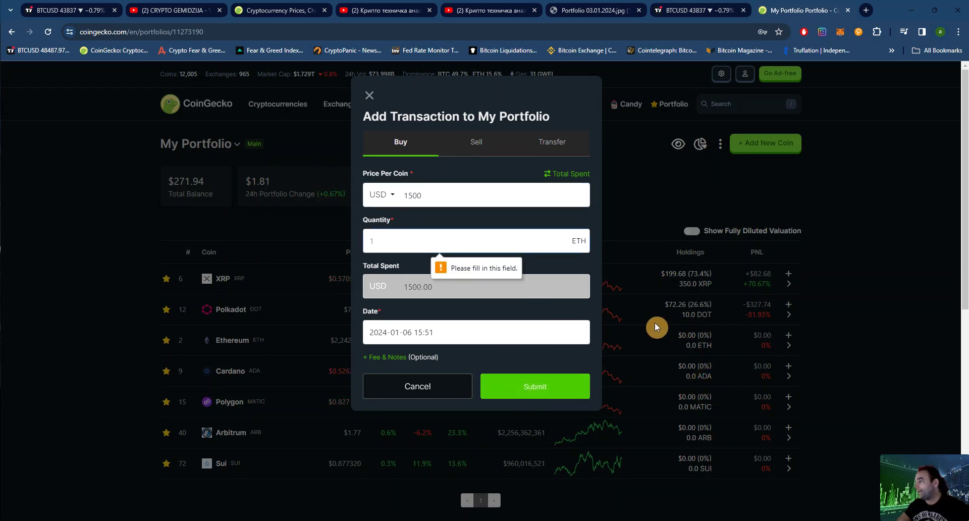
type("1")
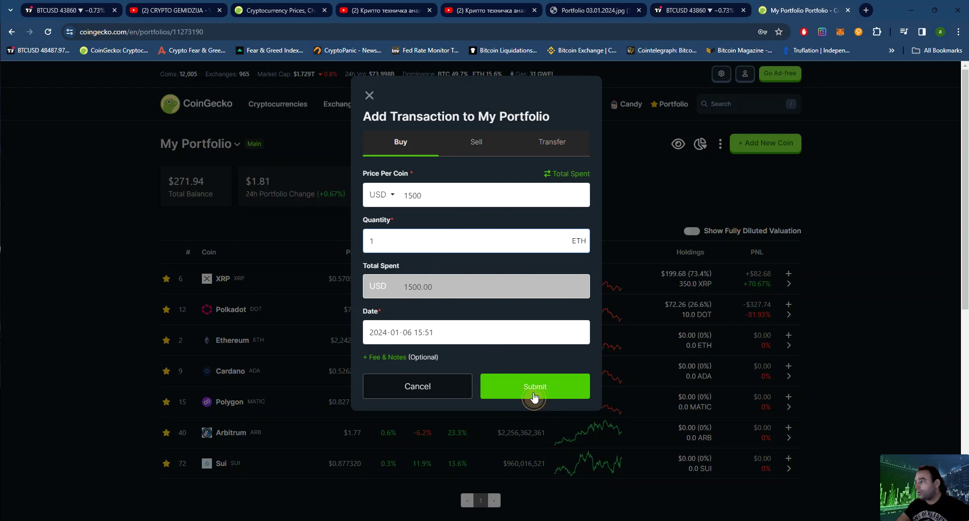
left_click(569, 395)
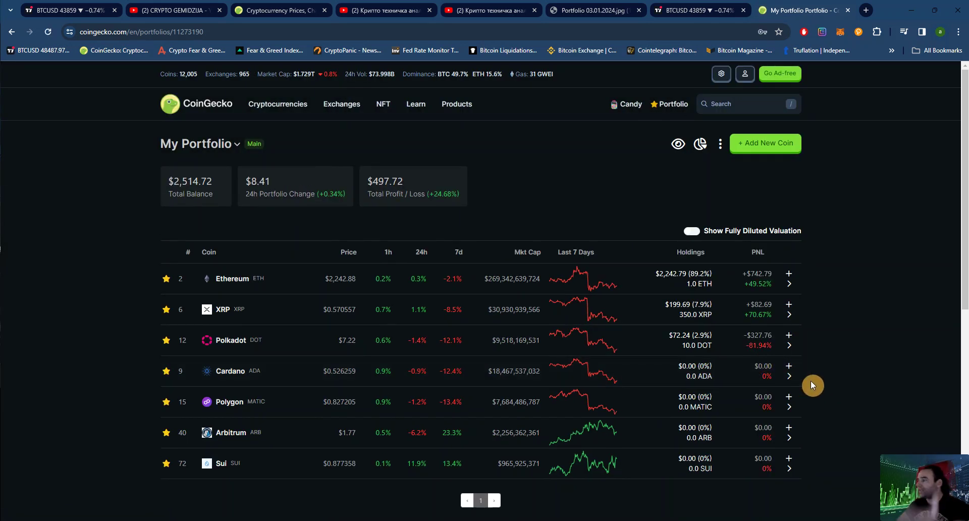
Step: Record a Cardano buy transaction of 300 ADA at a price of 0.30 USD per coin
left_click(788, 366)
left_click_drag(454, 185, 364, 173)
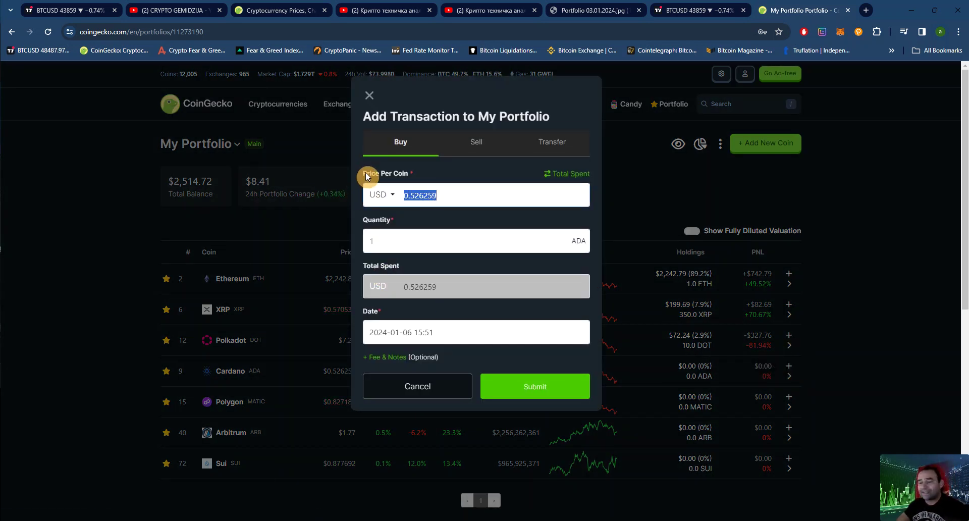
type("0.3")
left_click(422, 241)
type("300")
left_click(543, 393)
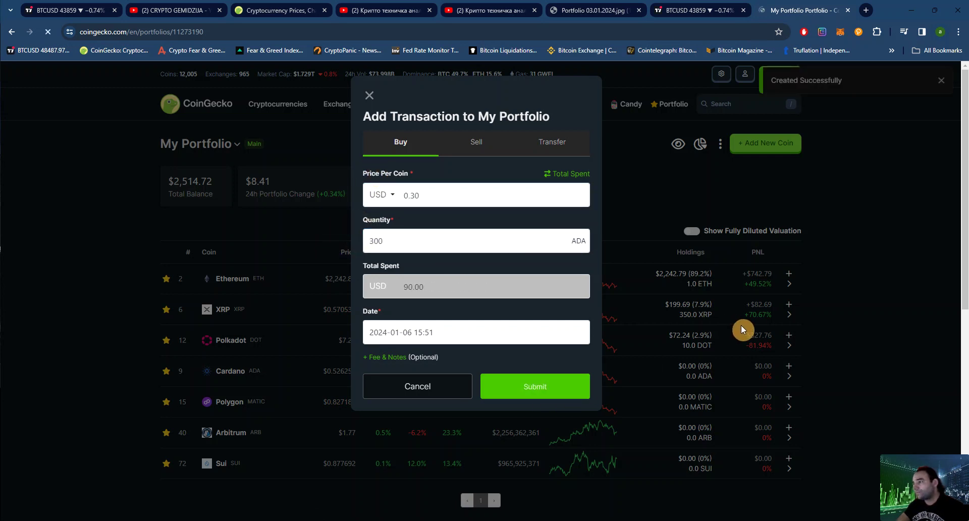
Step: Record a Polygon buy transaction of 400 MATIC at a price of 1.2 USD per coin
scroll(785, 345, "down", 1)
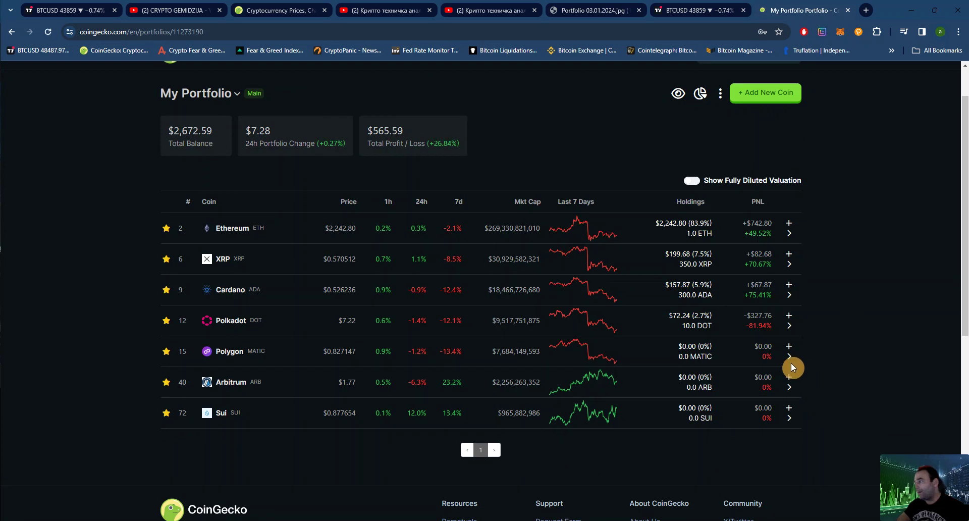
left_click(785, 349)
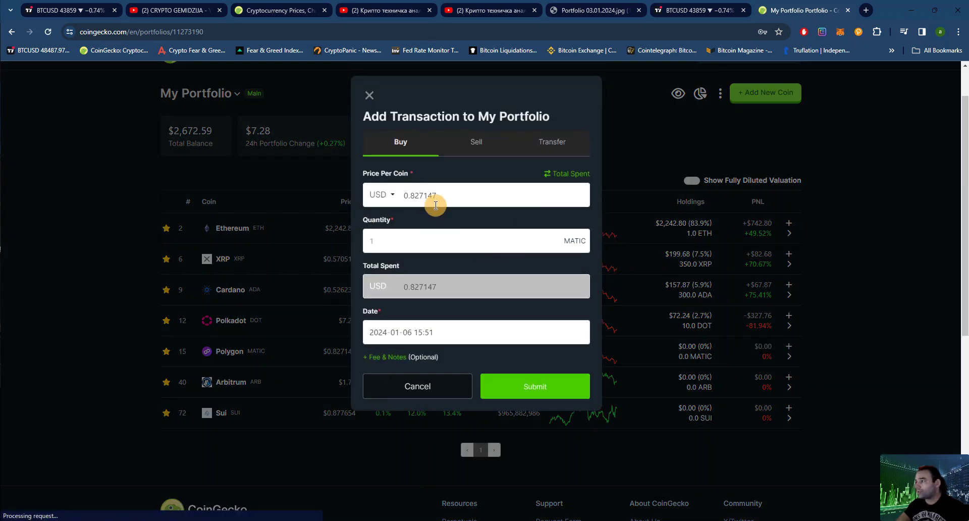
left_click_drag(436, 195, 275, 193)
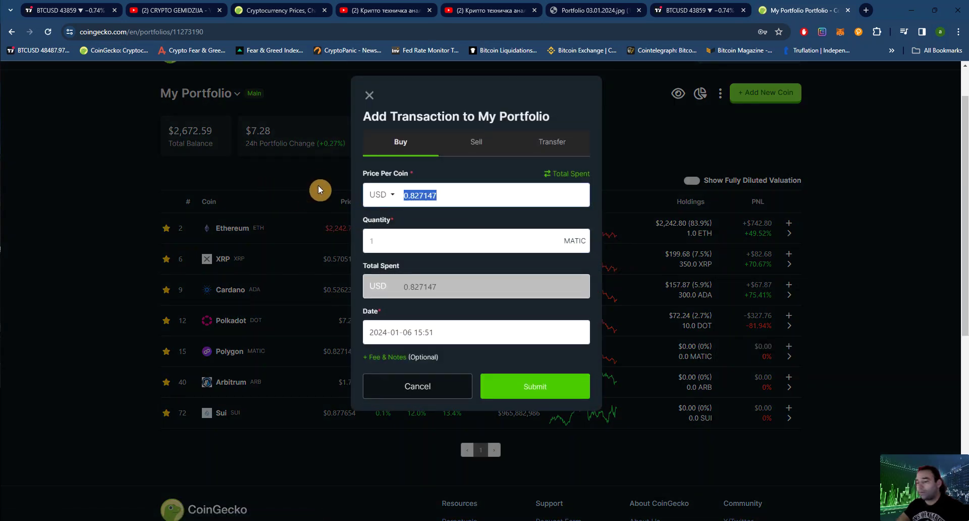
type("1.2")
left_click(393, 236)
type("400")
left_click(534, 386)
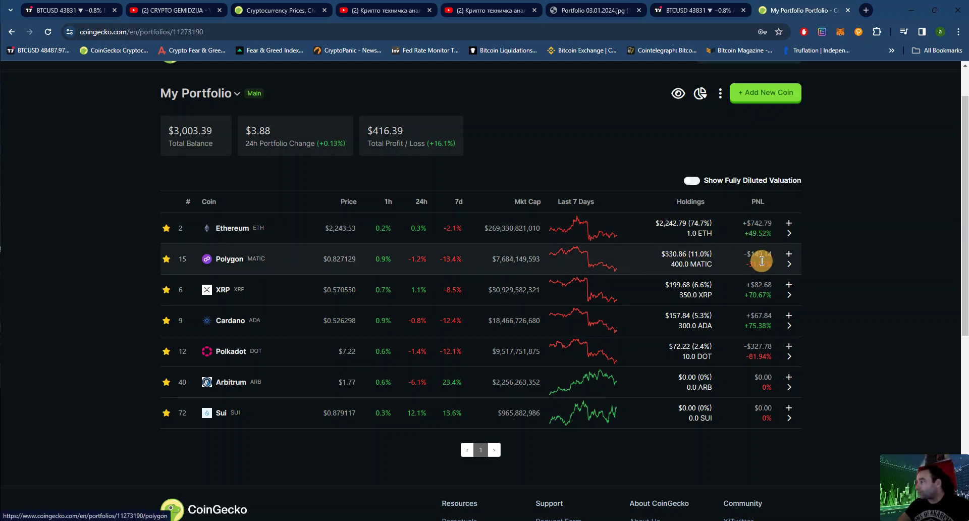
Step: Examine the PNL of Polygon and Ethereum, and highlight the portfolio's total profit/loss, 24h change and total balance
left_click_drag(750, 253, 773, 268)
left_click_drag(741, 235, 771, 233)
left_click(821, 233)
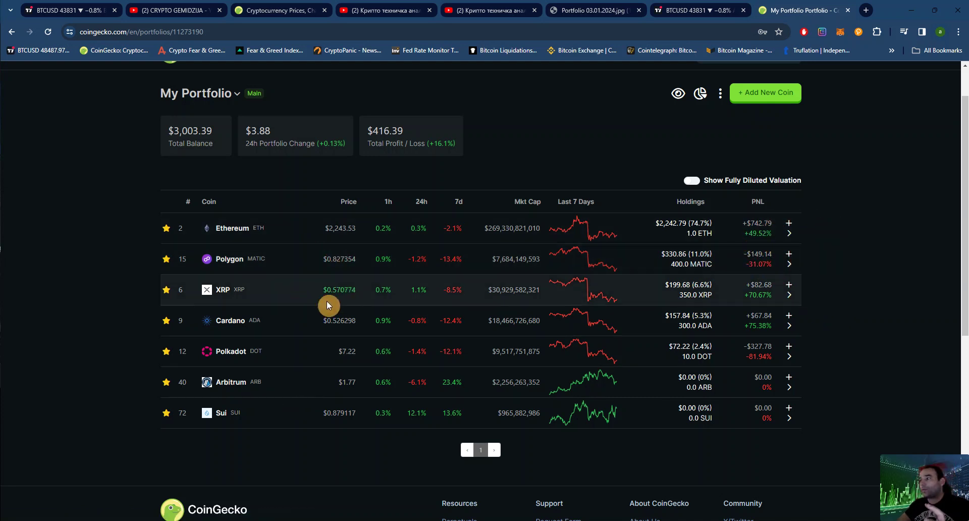
scroll(489, 144, "up", 1)
triple_click(385, 180)
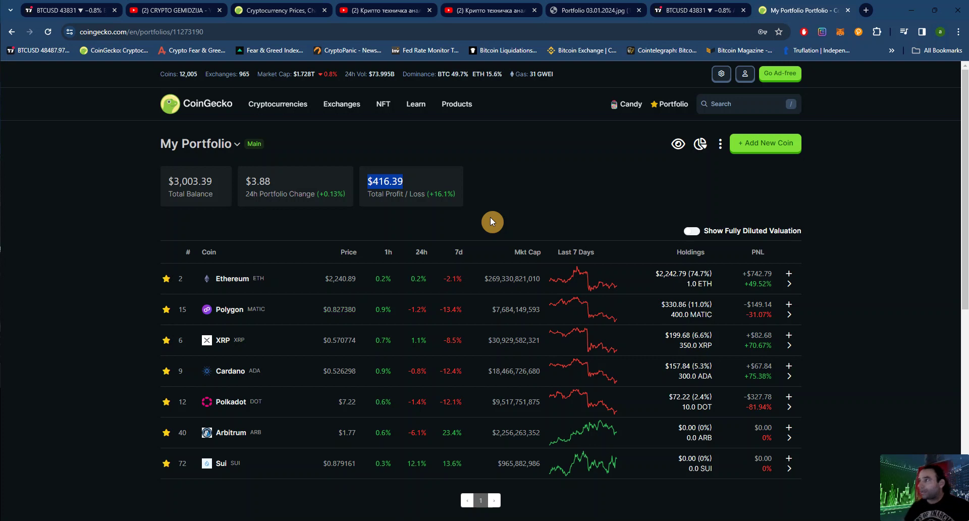
mouse_move(452, 201)
left_mouse_down()
mouse_move(320, 194)
mouse_move(471, 200)
left_mouse_up()
left_click(379, 186)
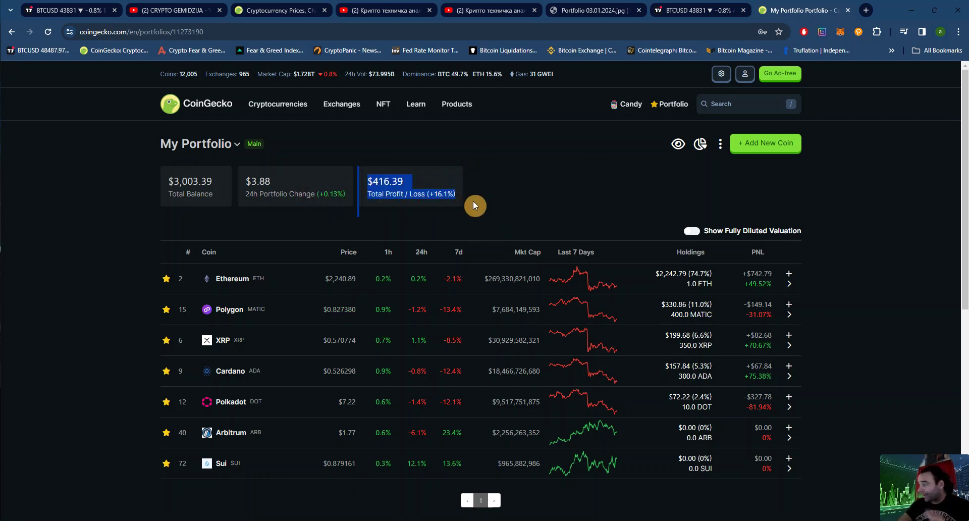
left_click_drag(243, 183, 353, 193)
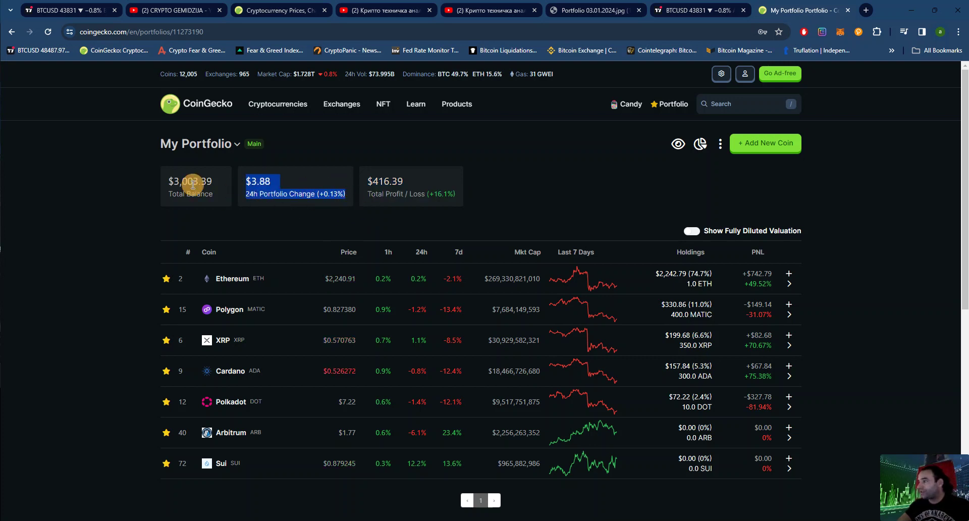
left_click_drag(163, 179, 227, 181)
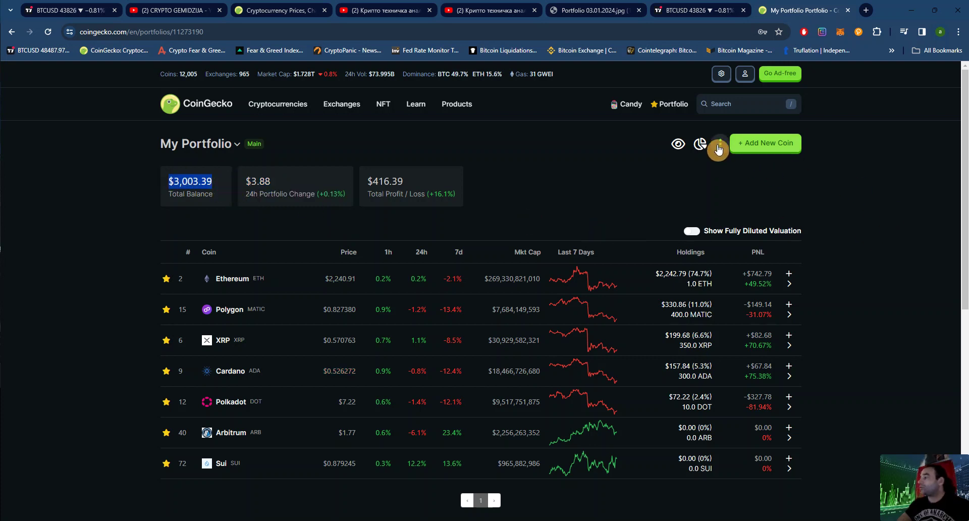
Step: Show the portfolio's allocation and performance charts, and compare the allocation with the donut chart in the Portfolio 03.01.2024.jpg image
left_click(700, 144)
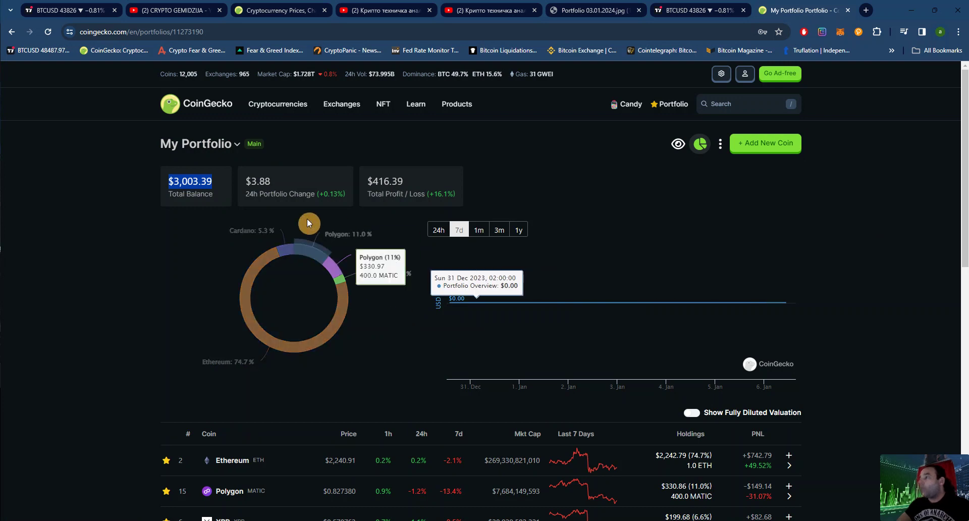
left_click(605, 6)
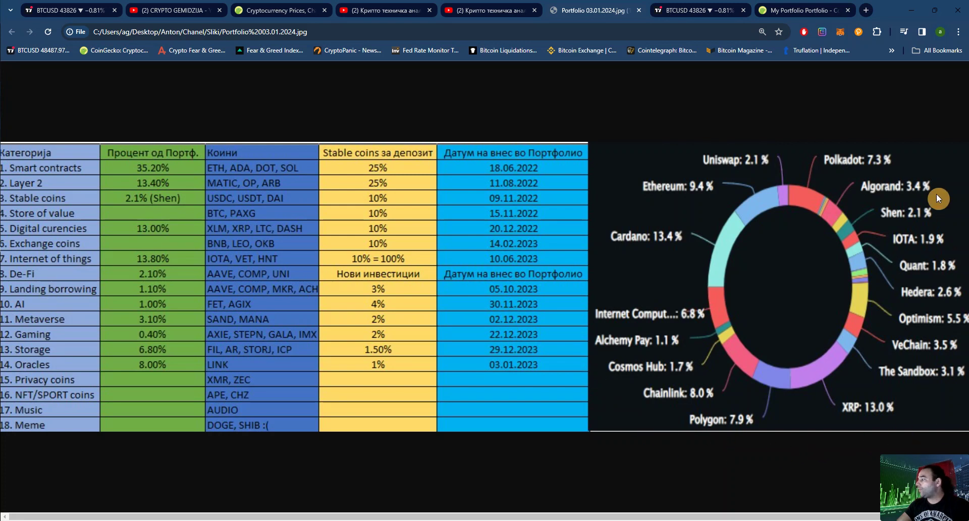
left_click(795, 10)
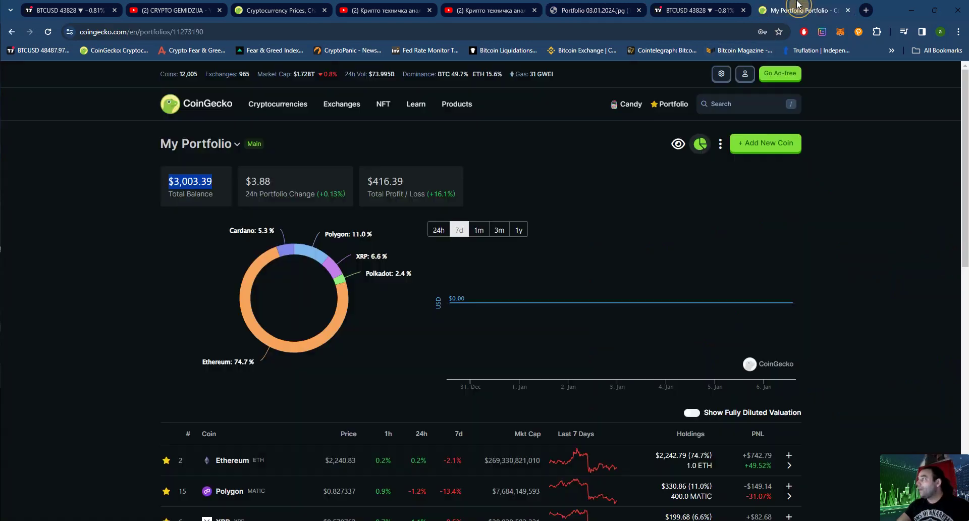
scroll(915, 275, "down", 1)
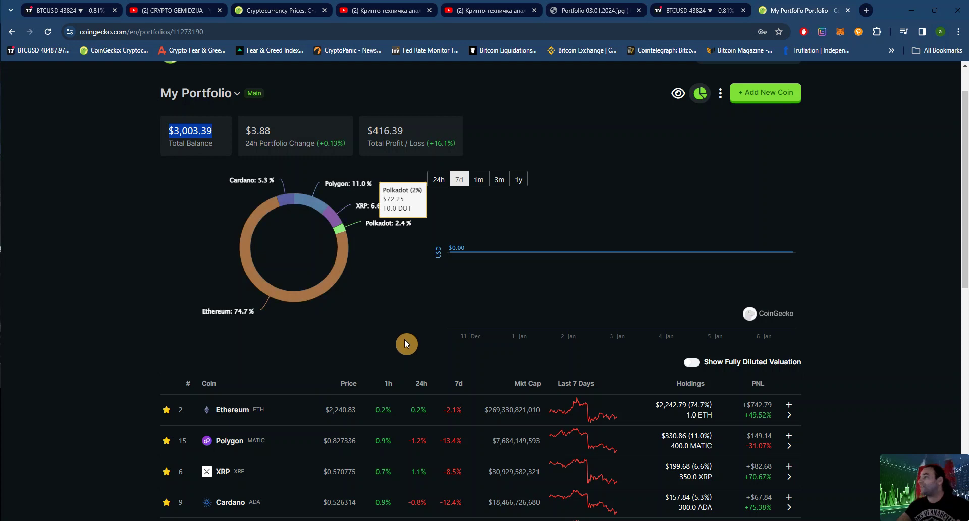
Step: Review the XRP transaction overview with its individual purchases, and return to My Portfolio
scroll(678, 333, "down", 3)
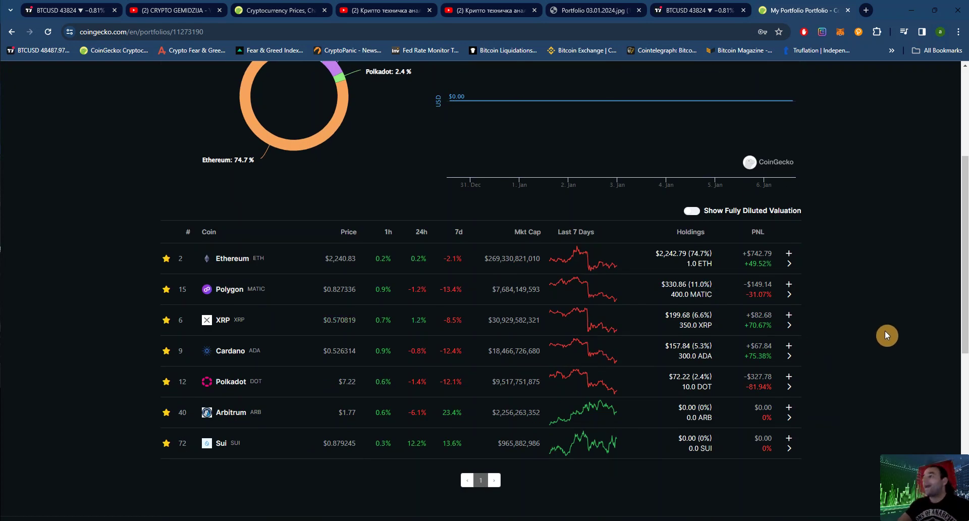
left_click(698, 328)
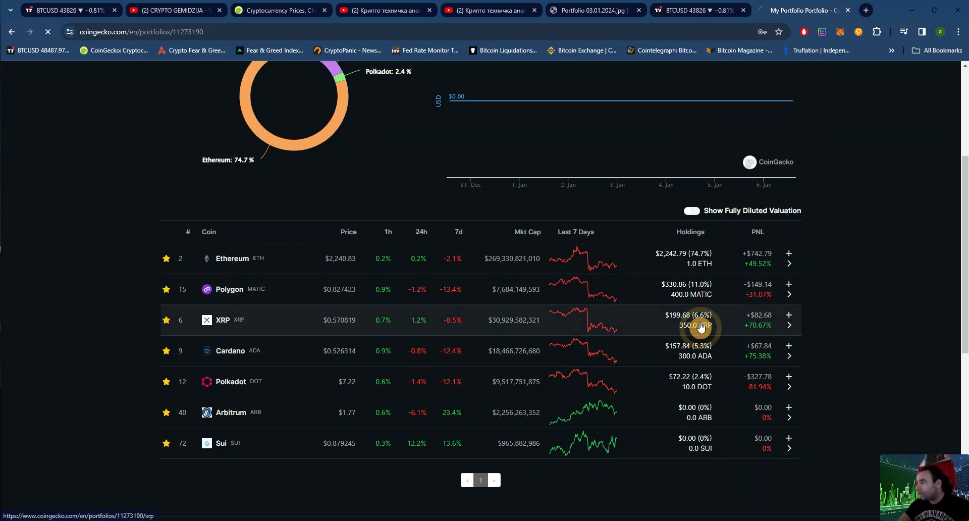
scroll(520, 338, "down", 2)
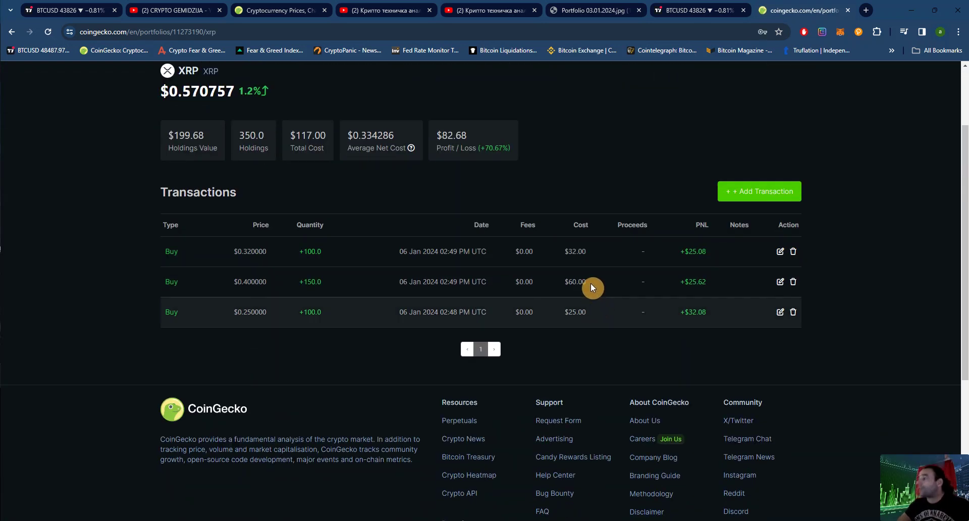
scroll(598, 316, "up", 2)
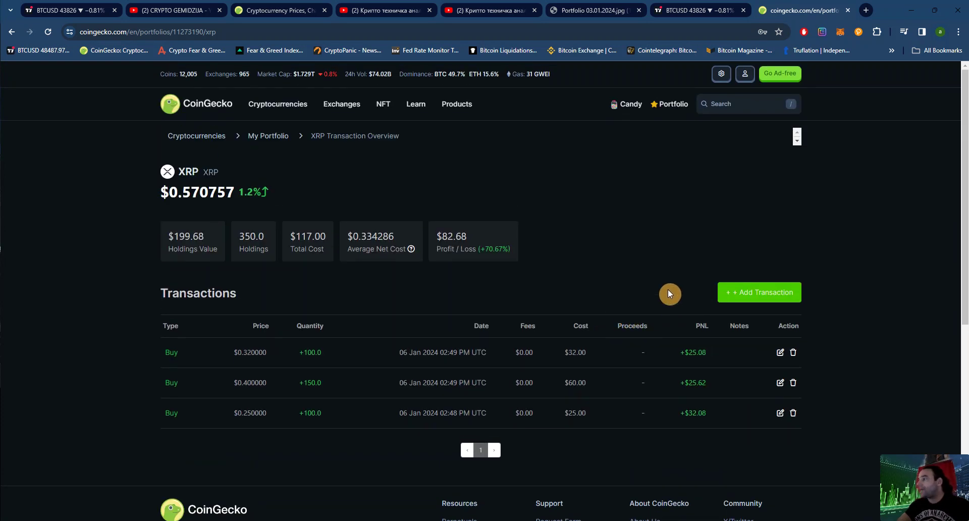
mouse_move(670, 108)
left_click(603, 167)
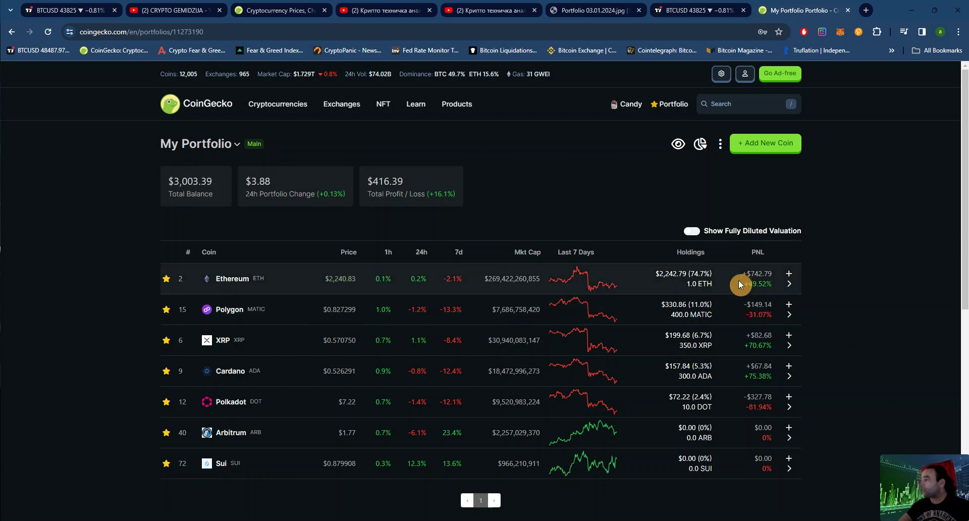
Step: Highlight Ethereum's PNL, compare the cost and PNL of its buy in the transaction overview, and return to My Portfolio
left_click_drag(738, 274, 776, 291)
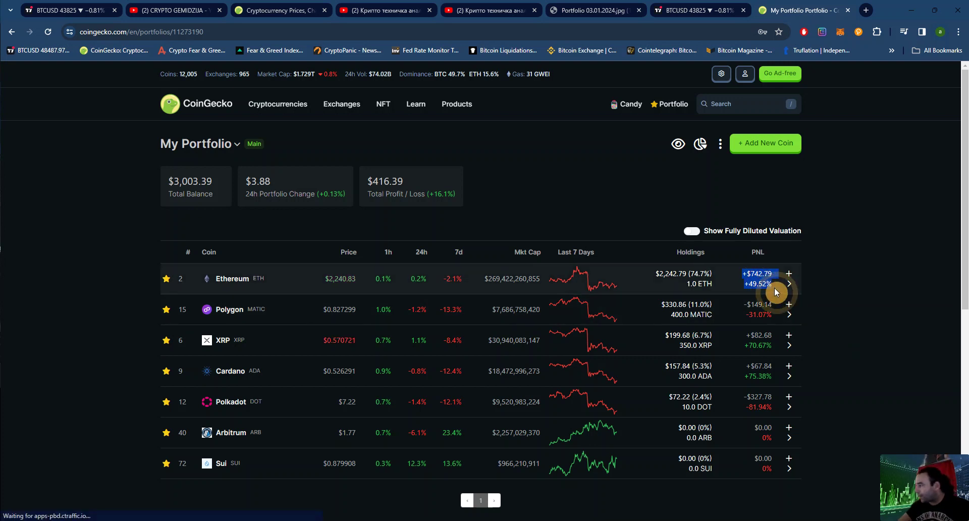
left_click(699, 281)
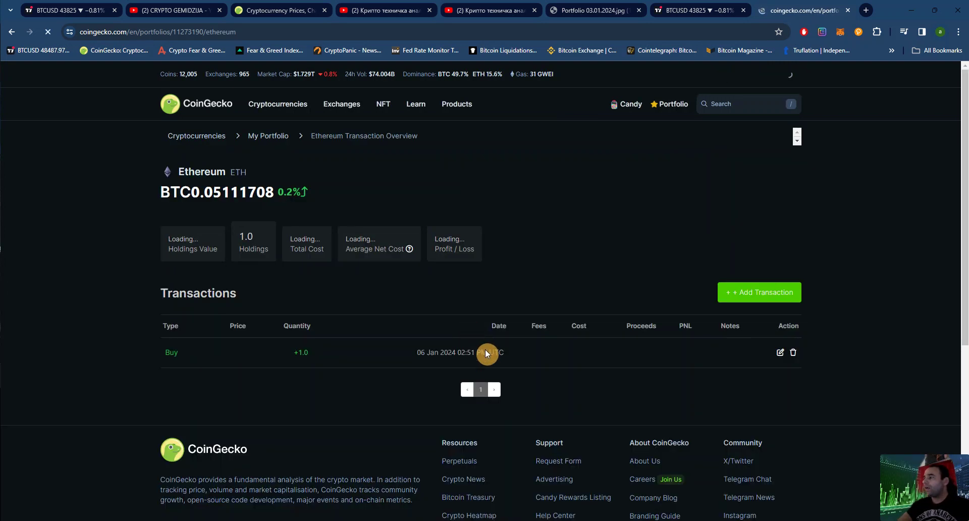
left_click_drag(555, 352, 589, 356)
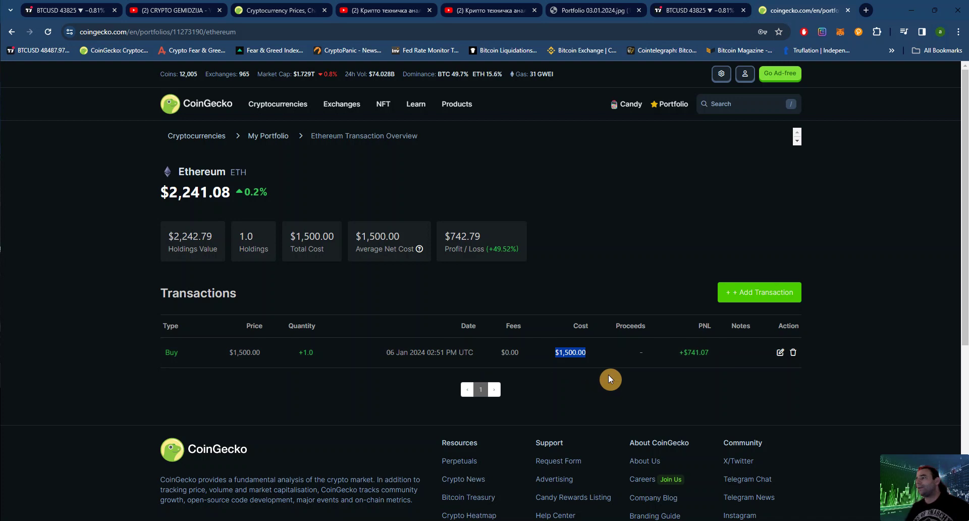
left_click(681, 350)
left_click_drag(681, 351, 710, 355)
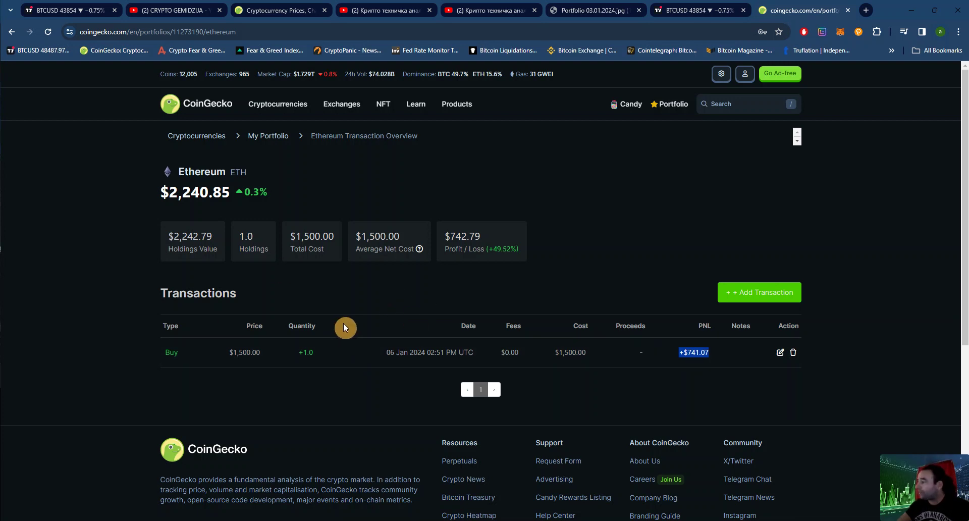
left_click(549, 287)
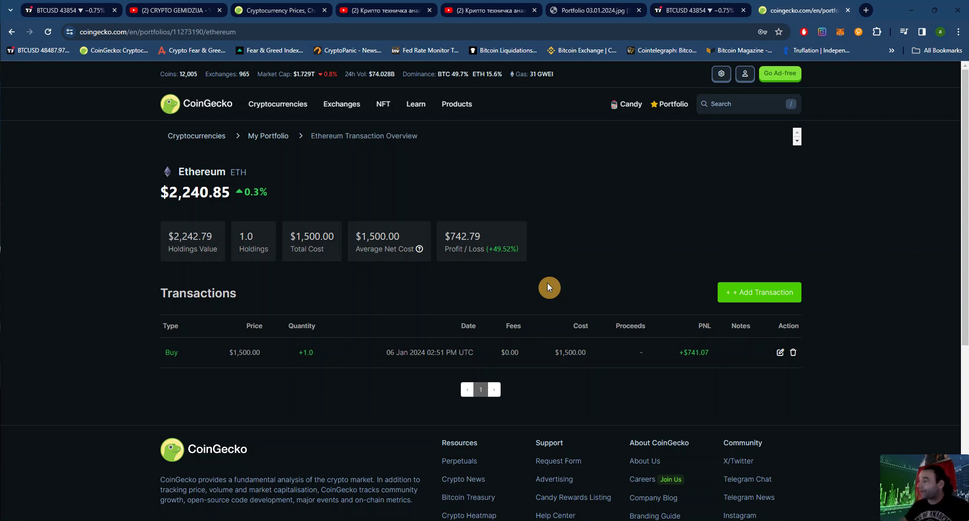
left_click_drag(676, 351, 710, 352)
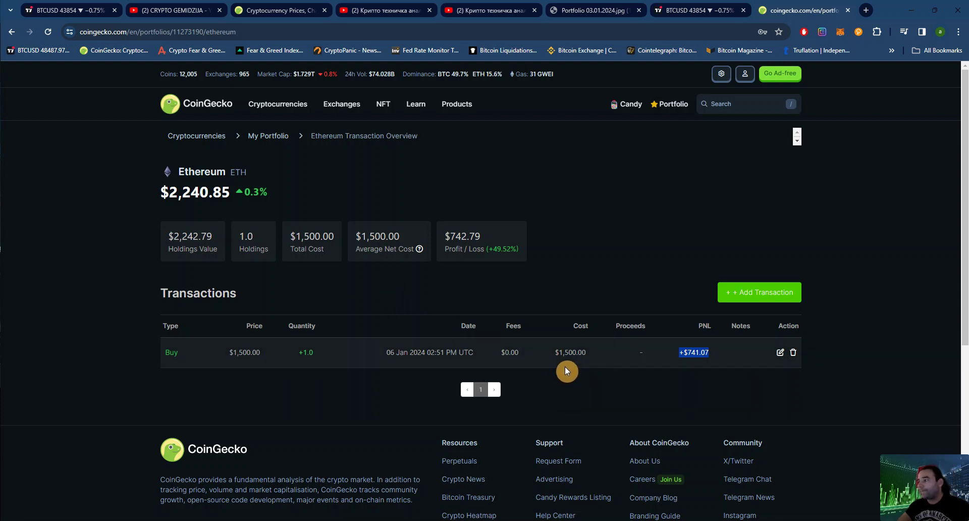
left_click_drag(555, 351, 595, 358)
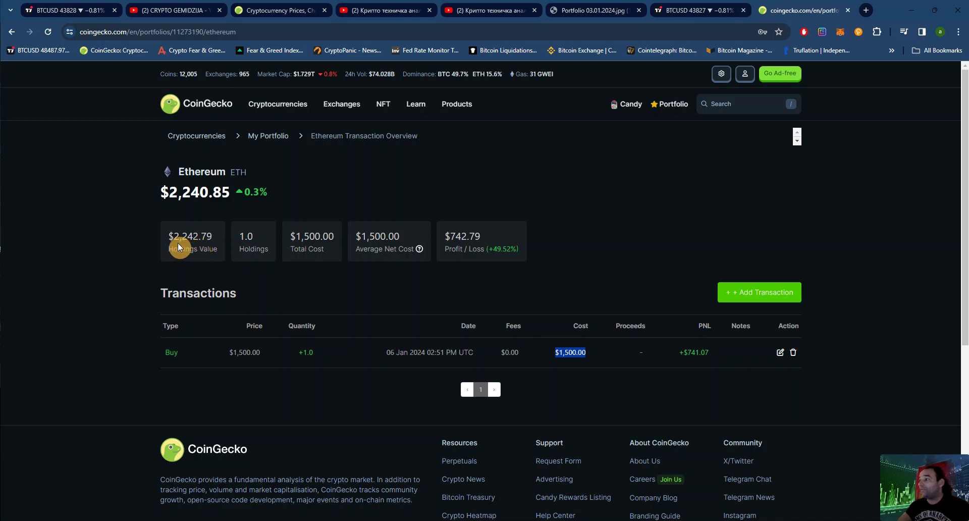
left_click_drag(678, 352, 702, 352)
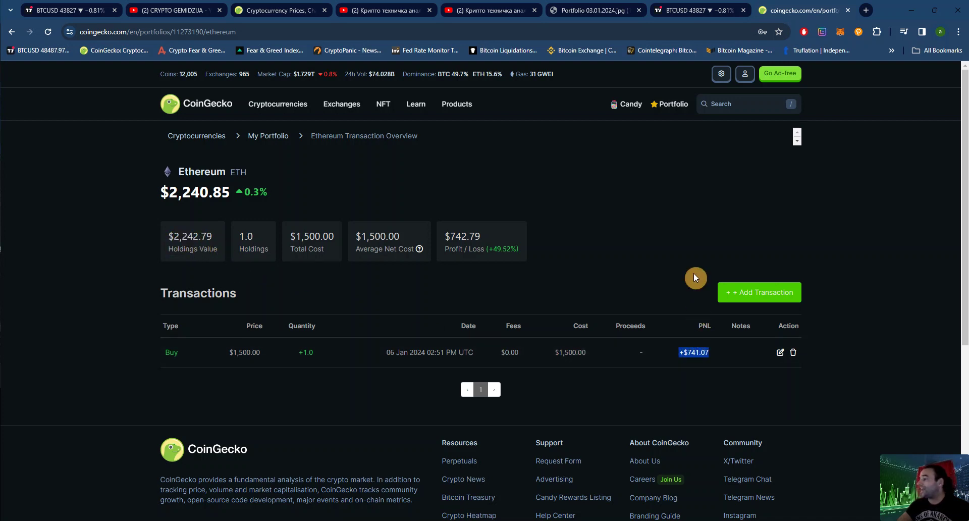
mouse_move(670, 103)
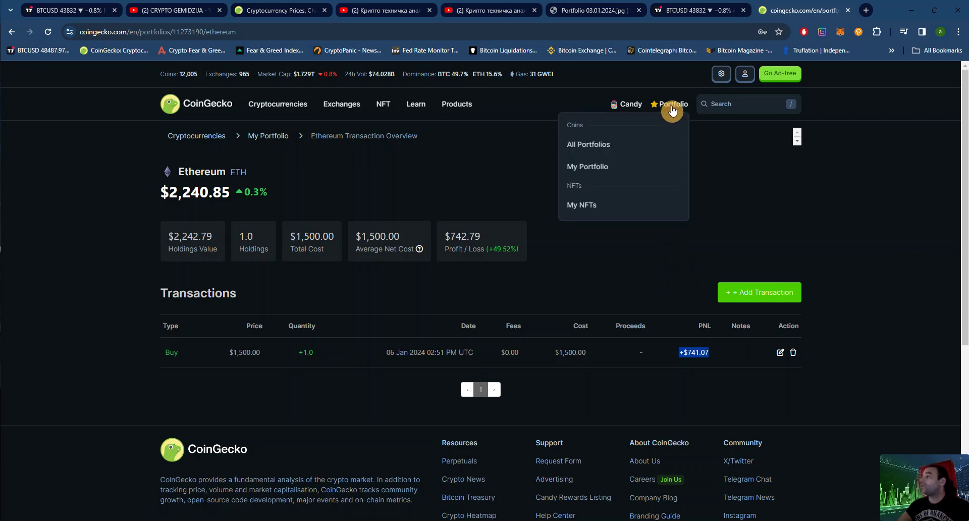
left_click(605, 167)
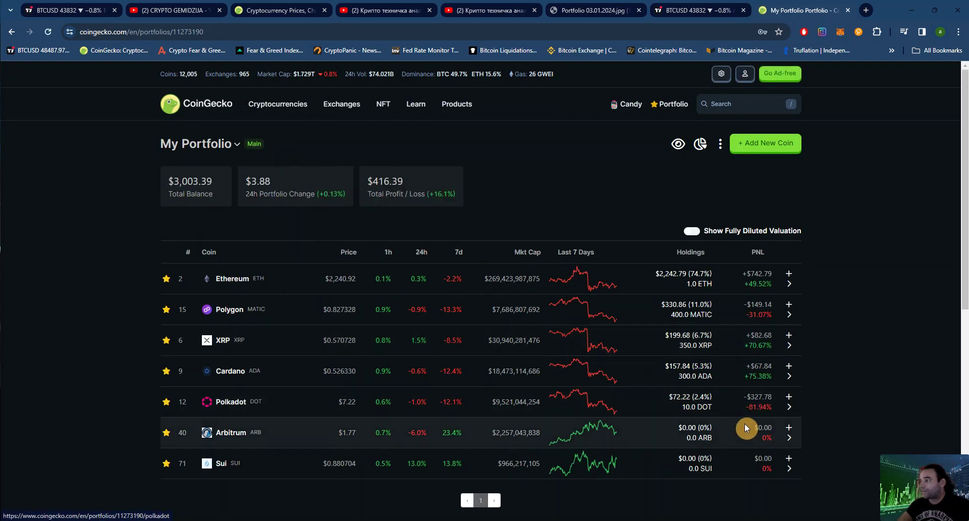
Step: Examine Polkadot's total cost, PNL and loss percentage in its transaction overview, and return to My Portfolio
left_click(698, 401)
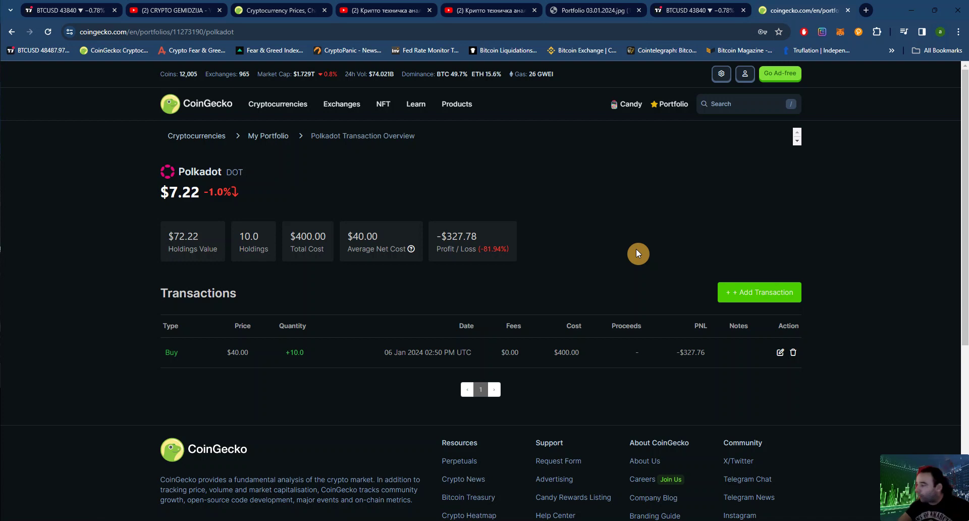
left_click_drag(677, 352, 716, 353)
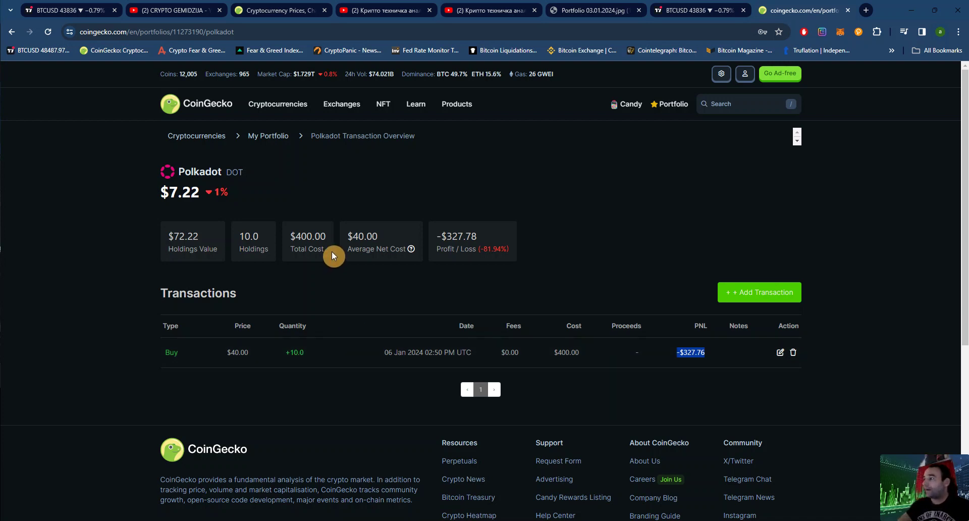
left_click_drag(290, 236, 333, 240)
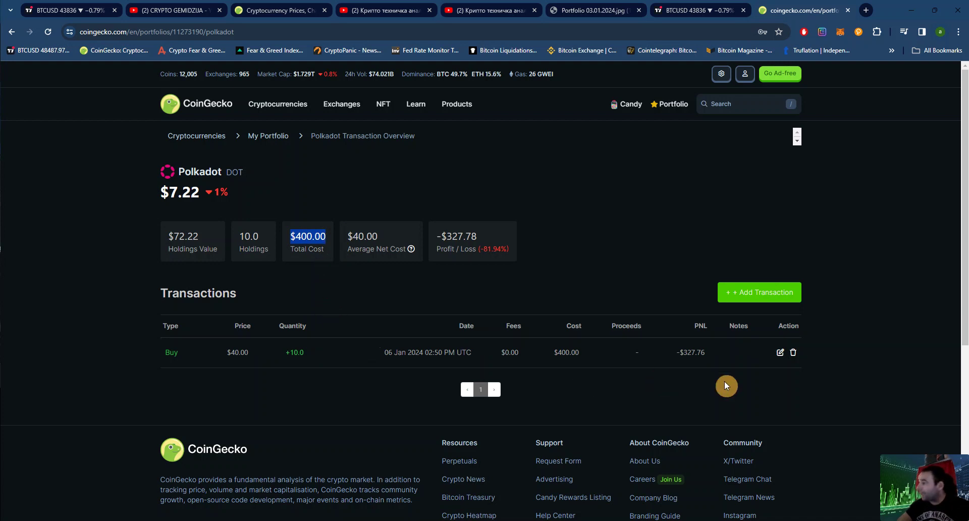
left_click_drag(675, 351, 706, 362)
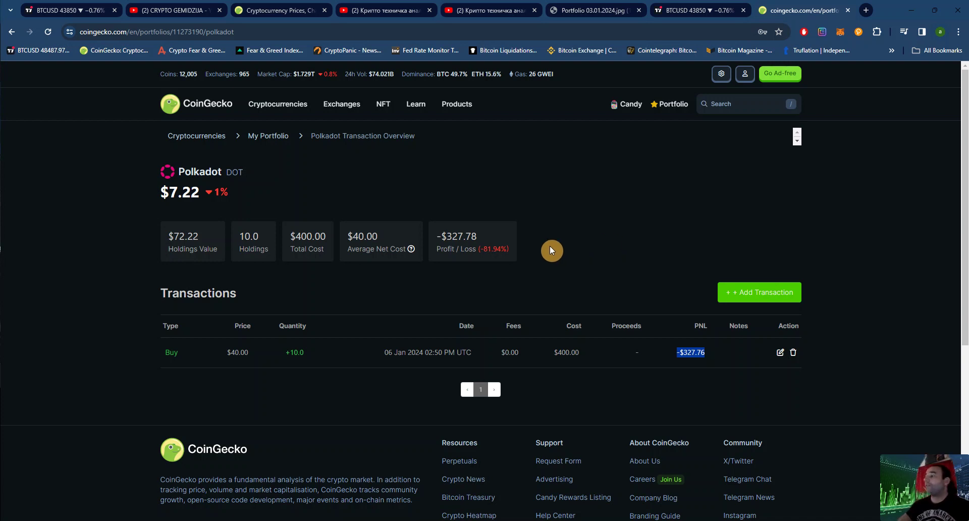
left_click_drag(479, 248, 497, 248)
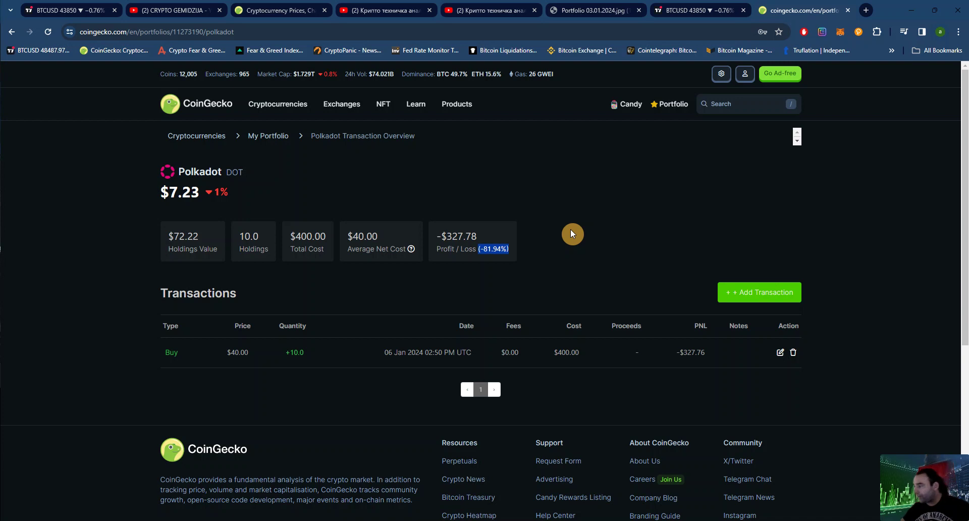
mouse_move(671, 106)
left_click(622, 161)
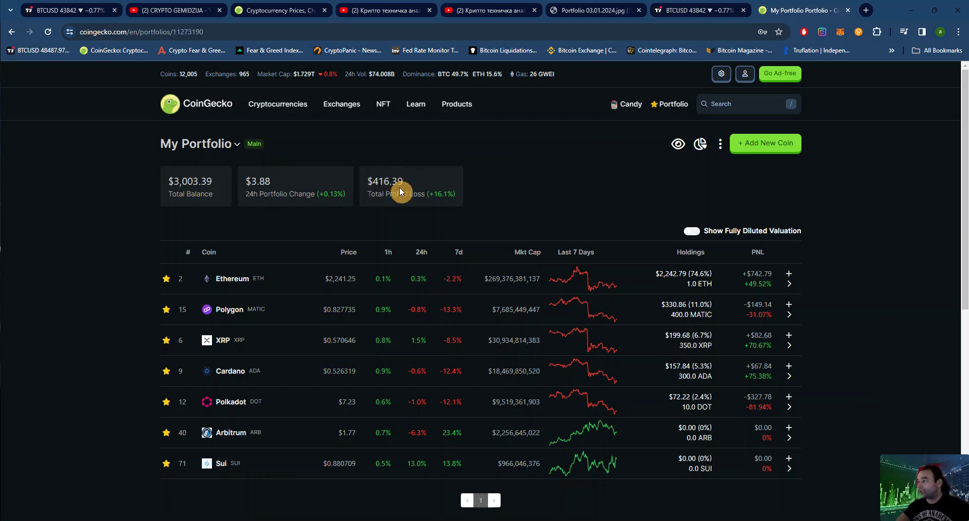
Step: Record an Ethereum buy transaction of 1 ETH at a price of 2900 USD per coin
left_click(788, 278)
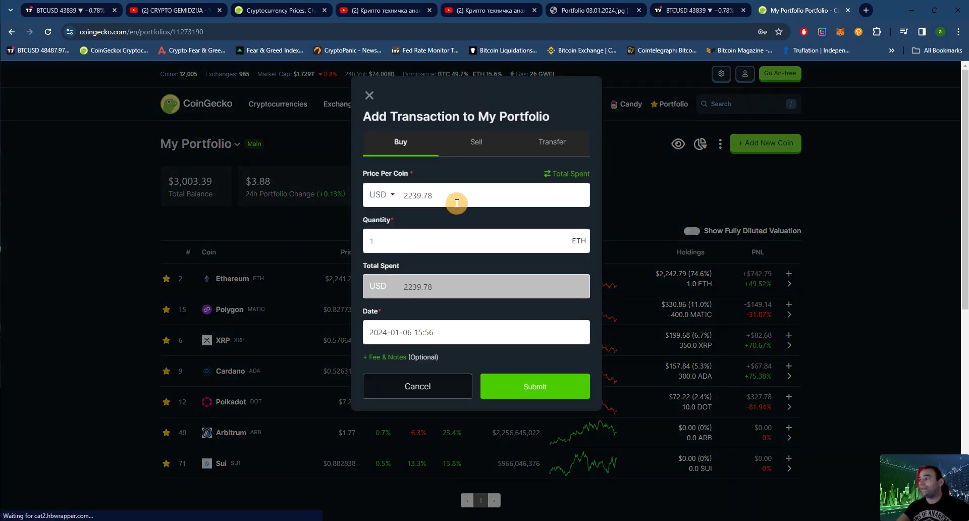
left_click_drag(455, 205, 341, 195)
type("2900")
left_click(559, 384)
left_click(400, 241)
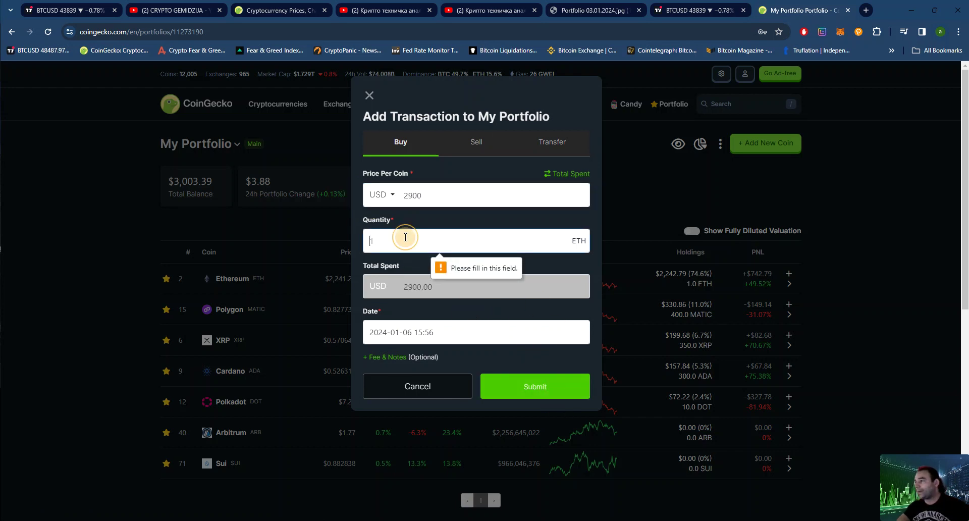
type("1")
left_click(497, 386)
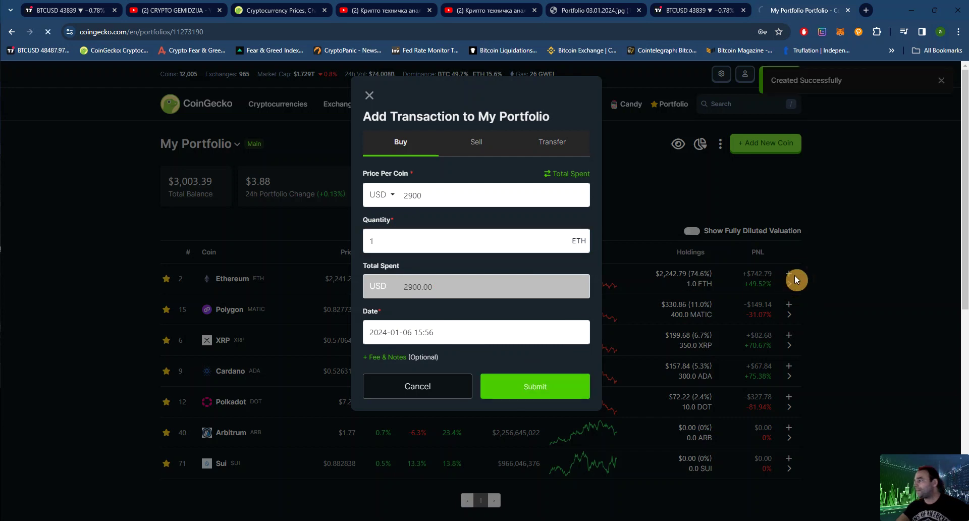
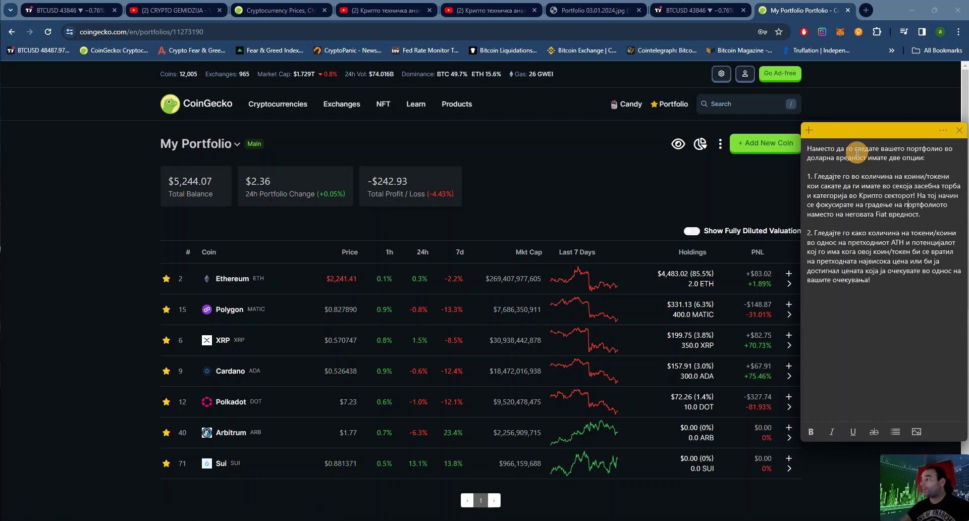
Step: Shift the sticky note slightly, and look over the Bitcoin watchlist beside TradingView's daily BTCUSD chart before returning to CoinGecko's My Portfolio
left_click_drag(898, 130, 901, 128)
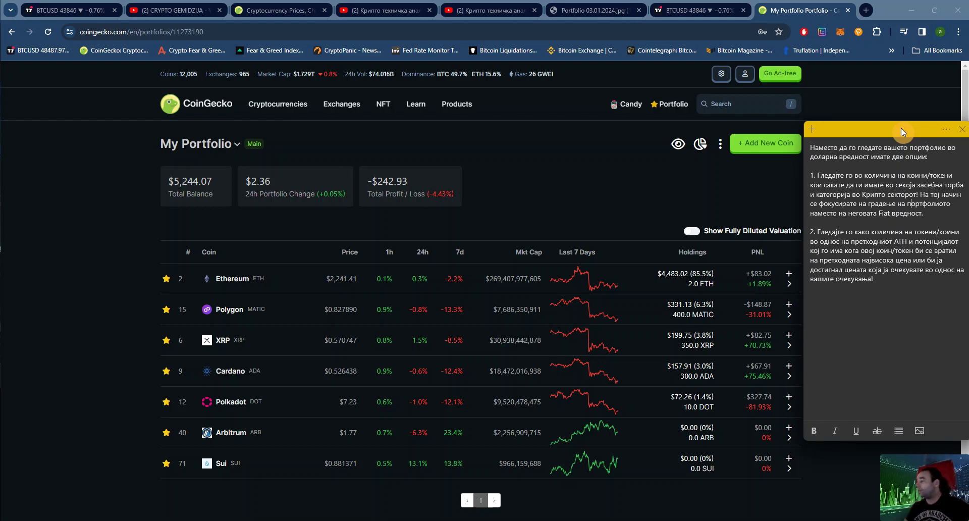
left_click(729, 230)
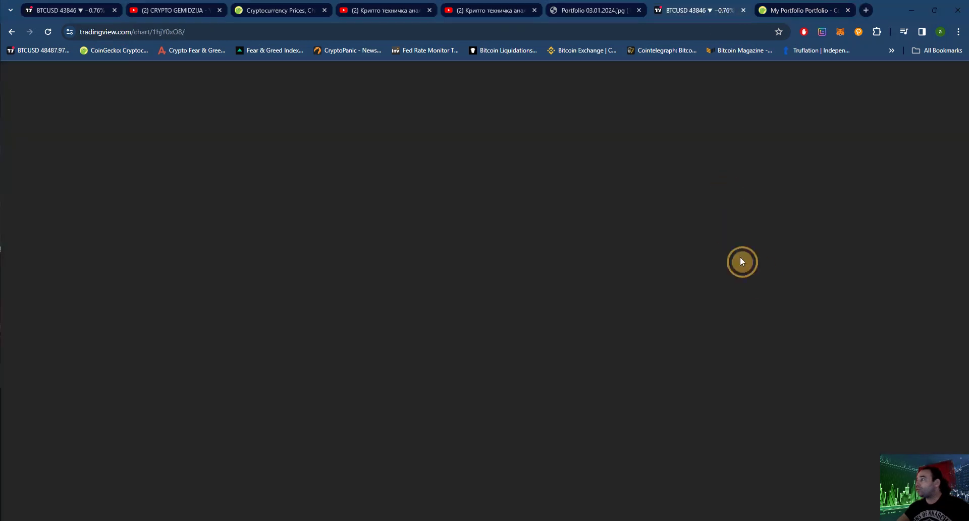
key("ctrl+Tab")
left_click(963, 96)
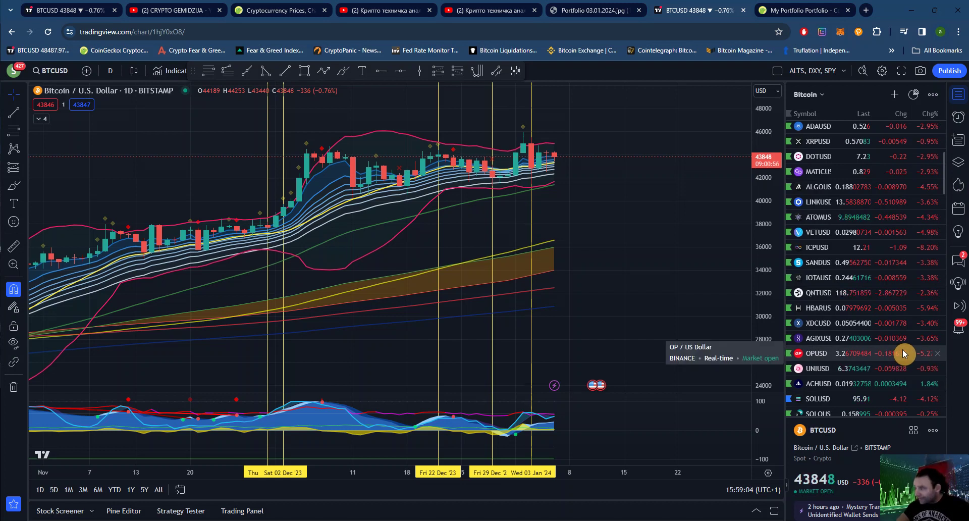
scroll(902, 350, "up", 5)
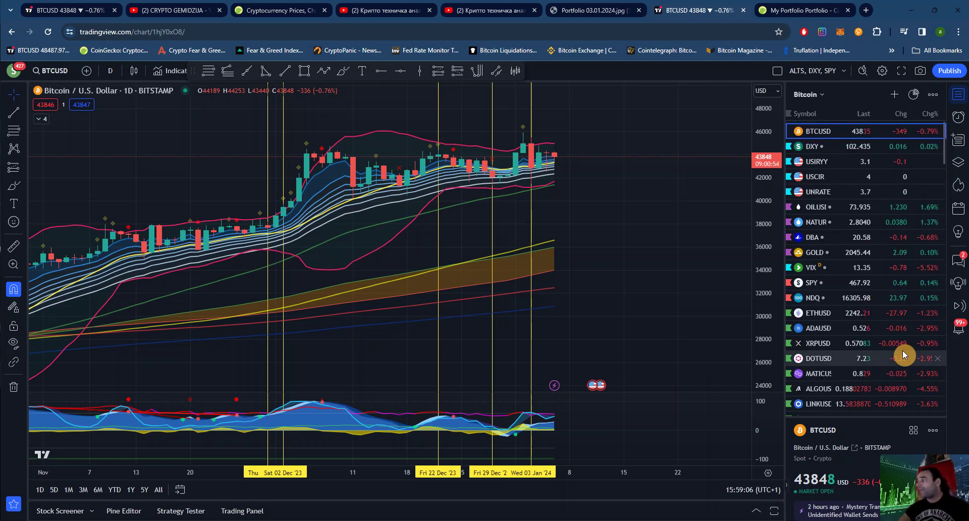
left_click(781, 5)
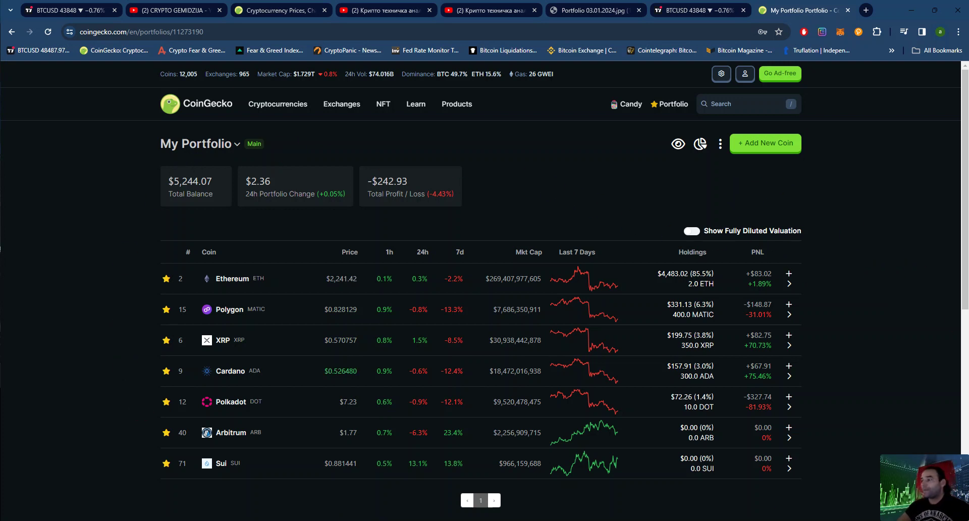
Step: Show the sticky note about viewing a portfolio by coin quantity, and highlight the portfolio's total profit/loss
key("alt+Tab")
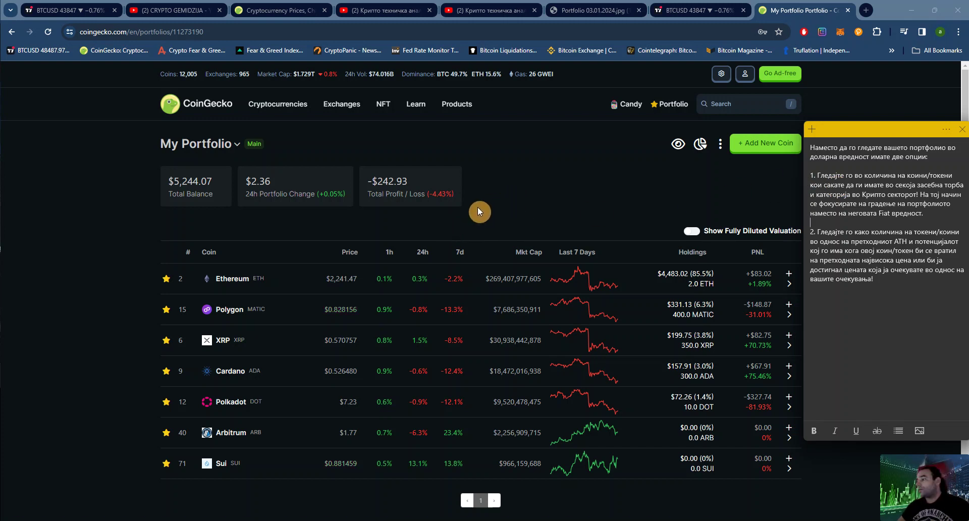
left_click_drag(368, 182, 460, 193)
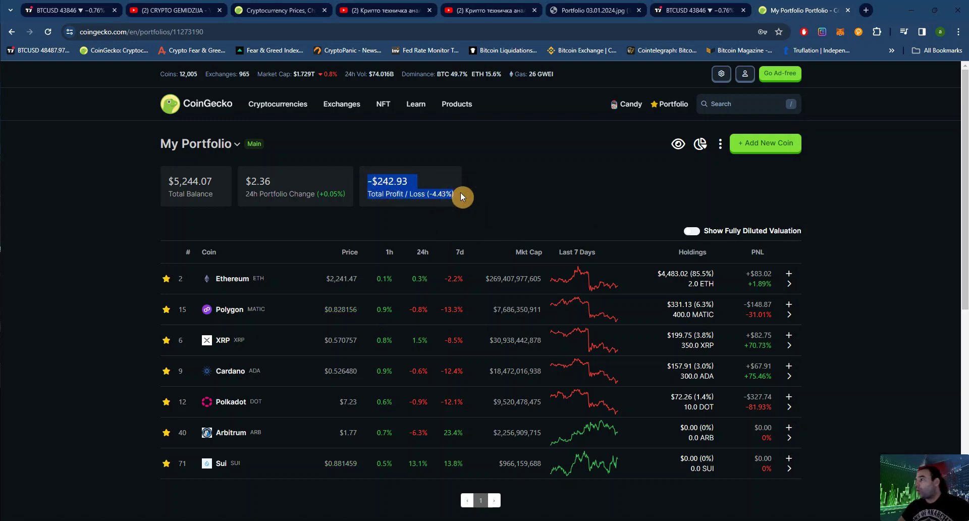
left_click(522, 197)
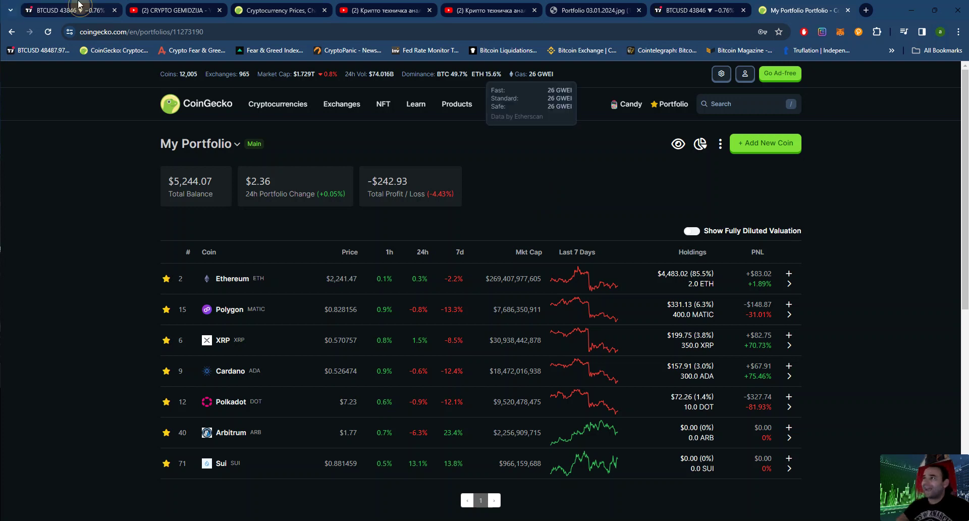
Step: Switch to TradingView's monthly BTCUSD chart and examine the cycle after the Apr 2024 halving marker
key("ctrl+1")
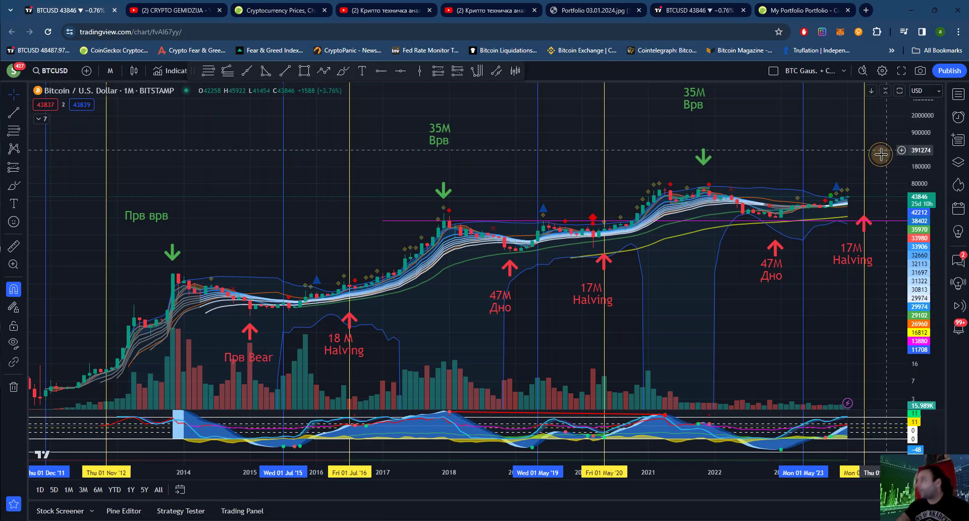
left_click_drag(878, 151, 774, 210)
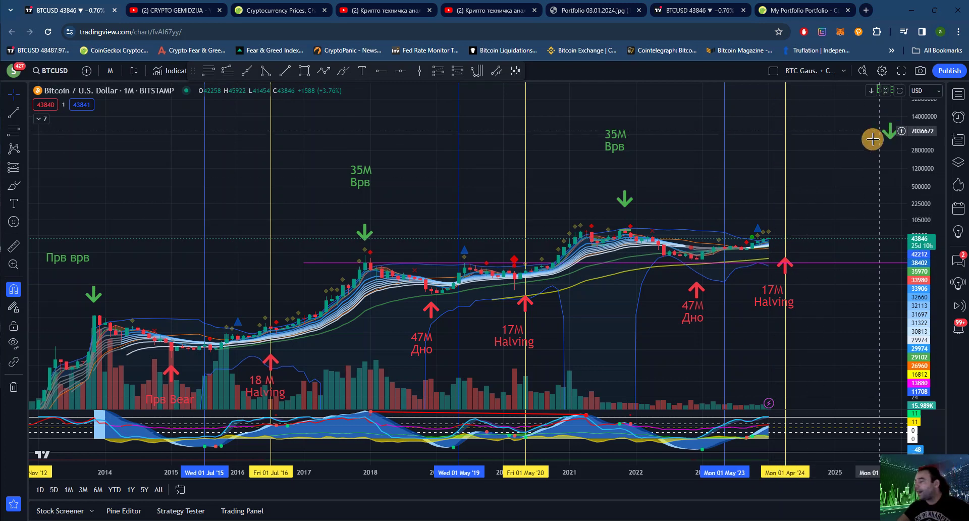
Step: Return to CoinGecko's My Portfolio, highlight the total profit/loss, and show the portfolio's allocation chart
left_click(815, 10)
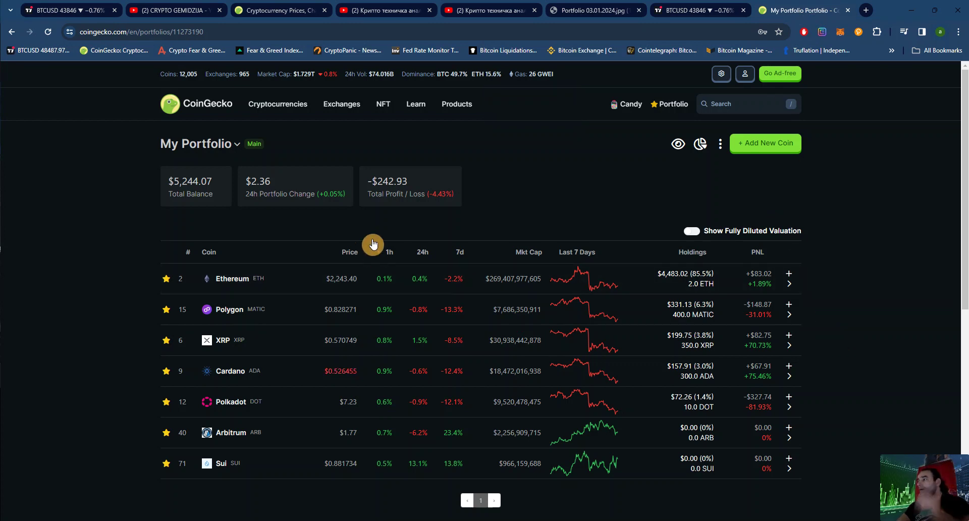
left_click_drag(362, 175, 410, 181)
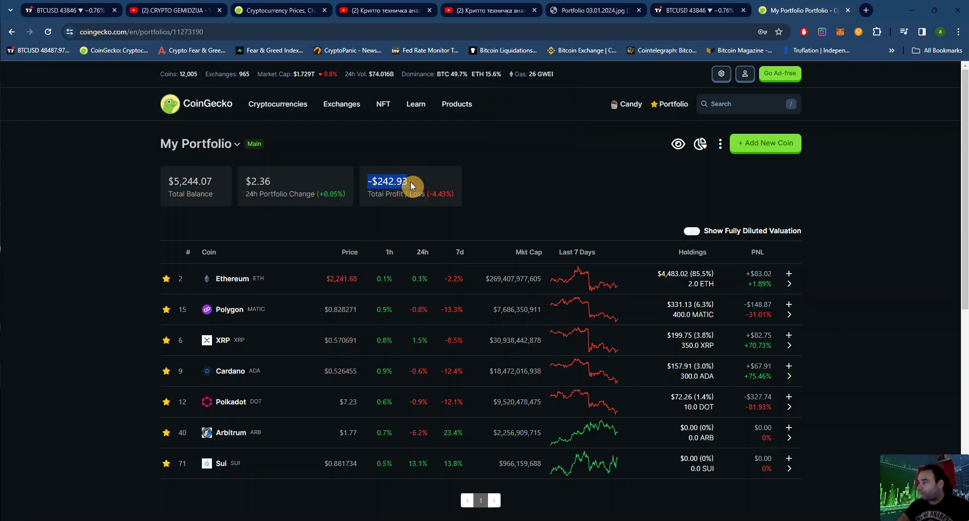
left_click(524, 177)
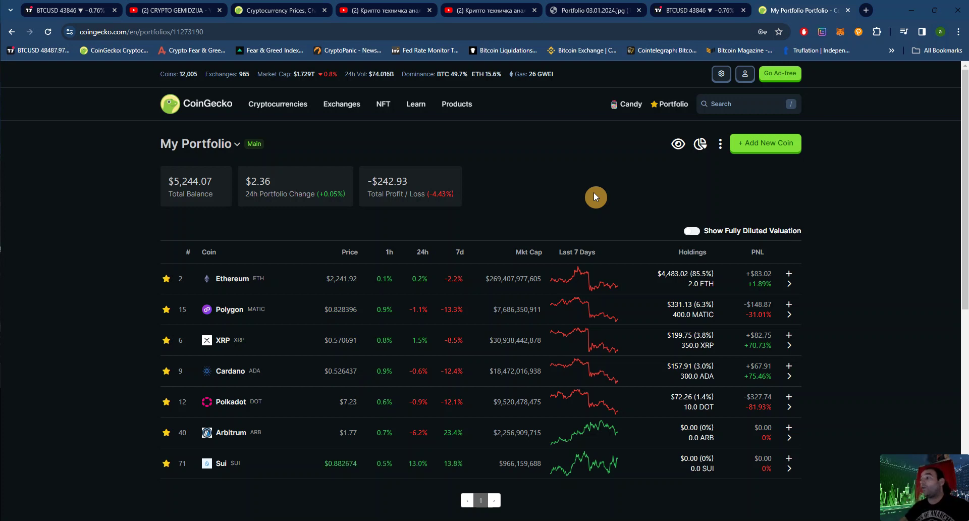
left_click_drag(407, 177, 364, 178)
left_click(572, 193)
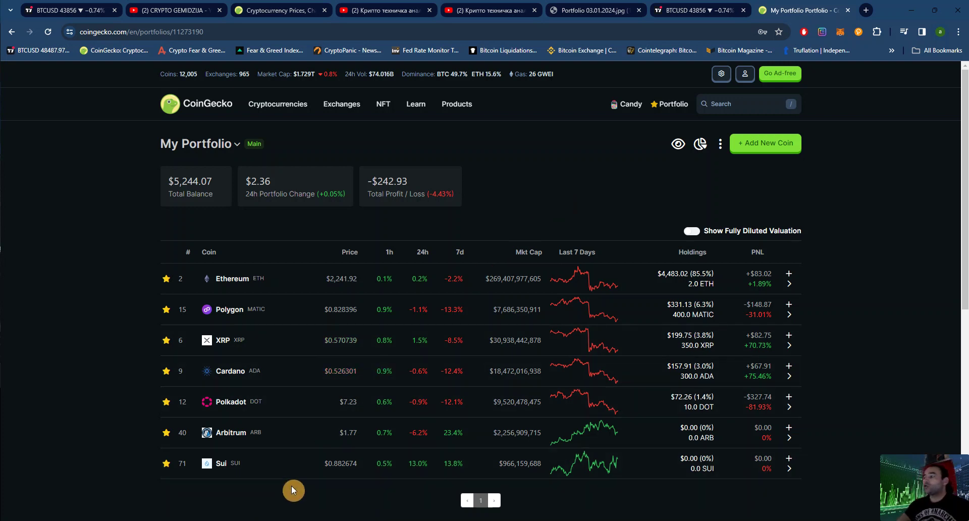
triple_click(394, 179)
left_click(700, 147)
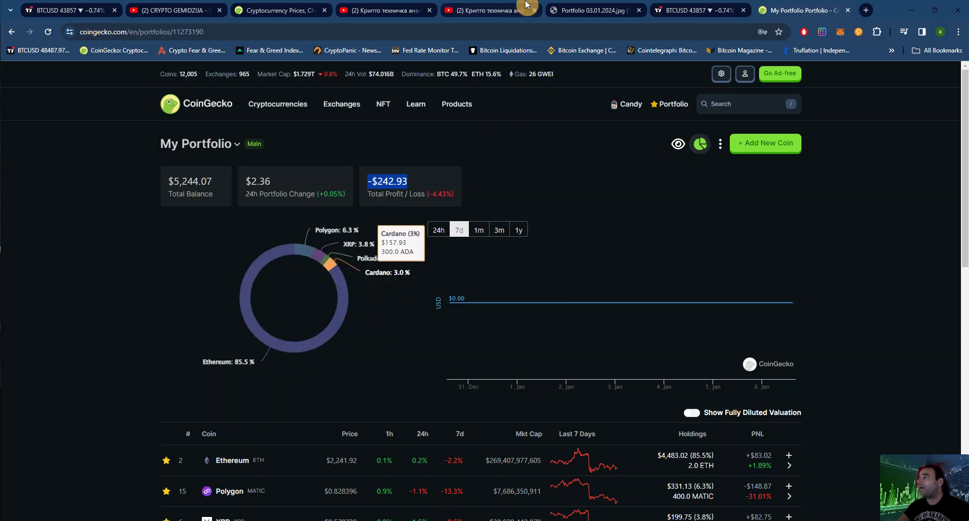
Step: Open Portfolio 03.01.2024.jpg and bring up the sticky note, pointing out its first option about coin quantity instead of fiat value
left_click(591, 10)
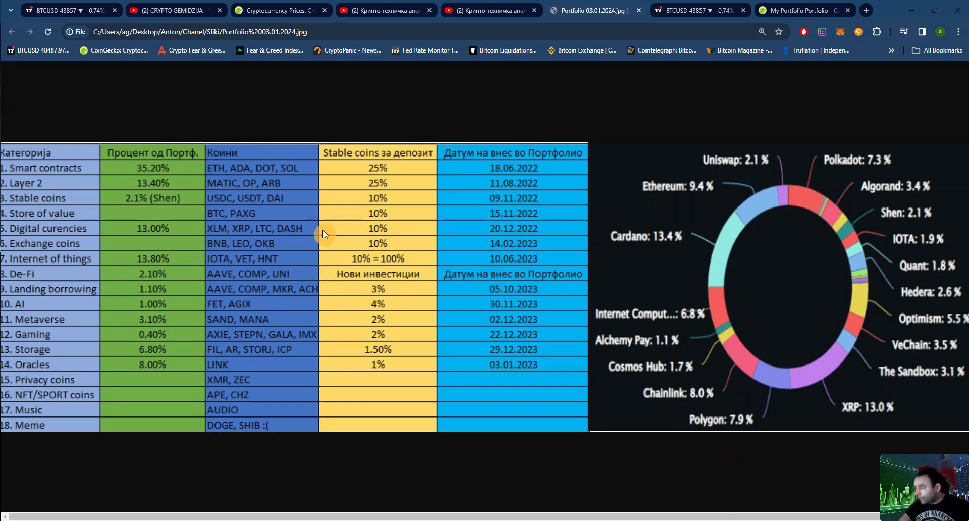
key("alt+Tab")
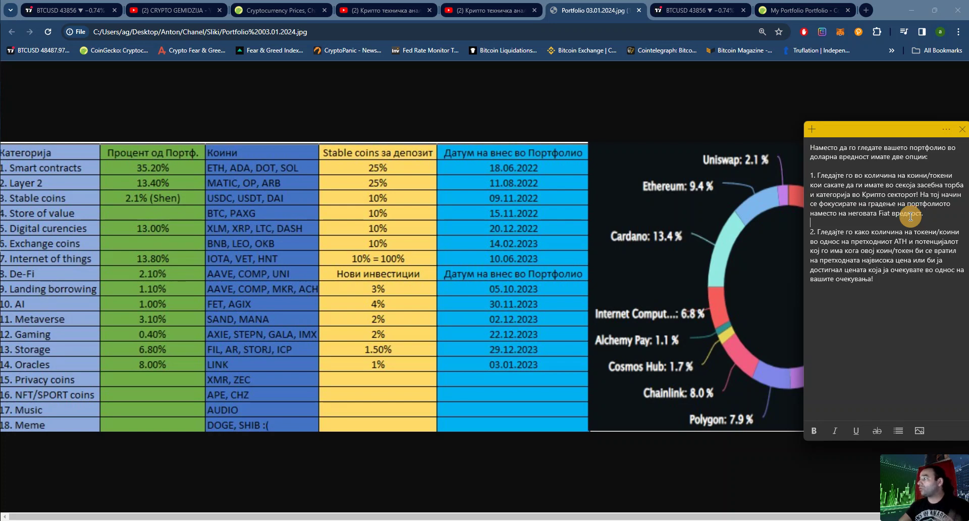
left_click_drag(926, 213, 896, 212)
left_click(880, 212)
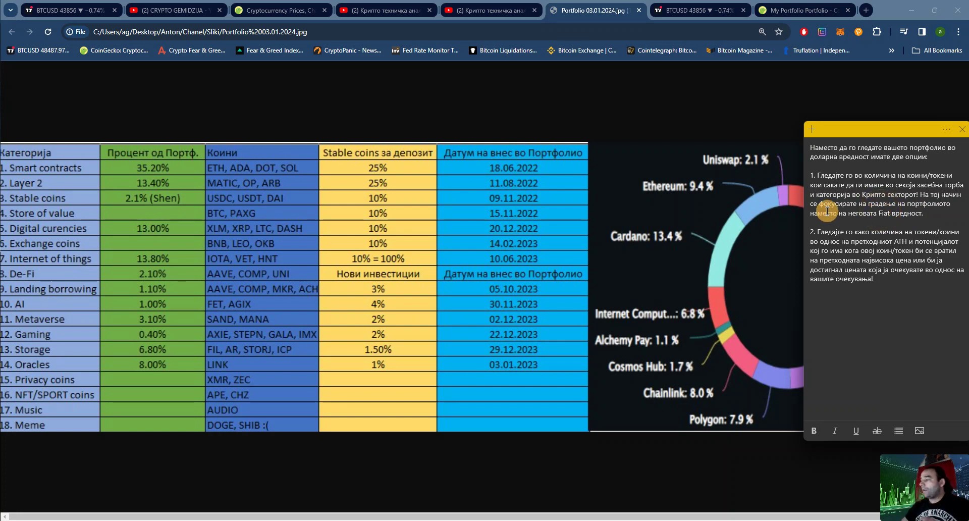
Step: Examine the period around the Apr 2024 halving on TradingView's monthly BTCUSD chart, and return to Portfolio 03.01.2024.jpg
left_click(106, 10)
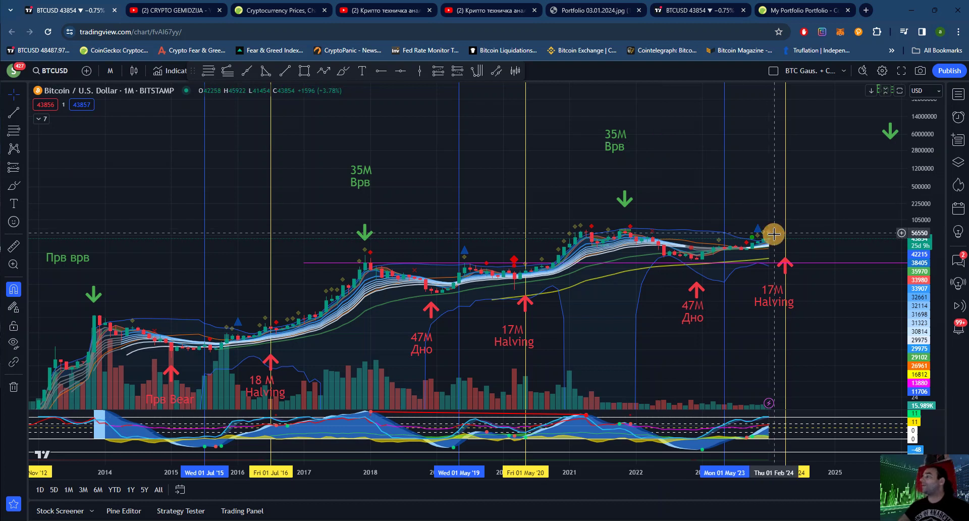
left_click_drag(745, 256, 731, 257)
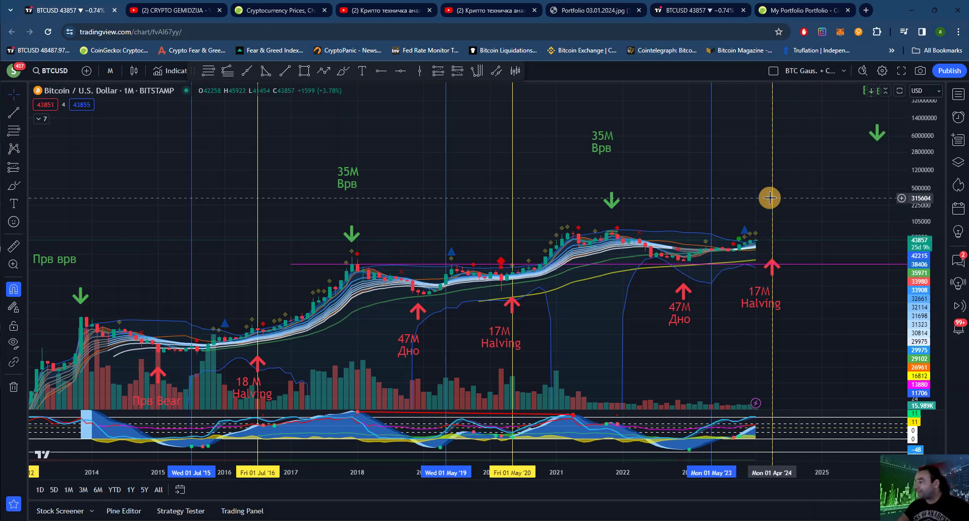
left_click_drag(823, 198, 797, 232)
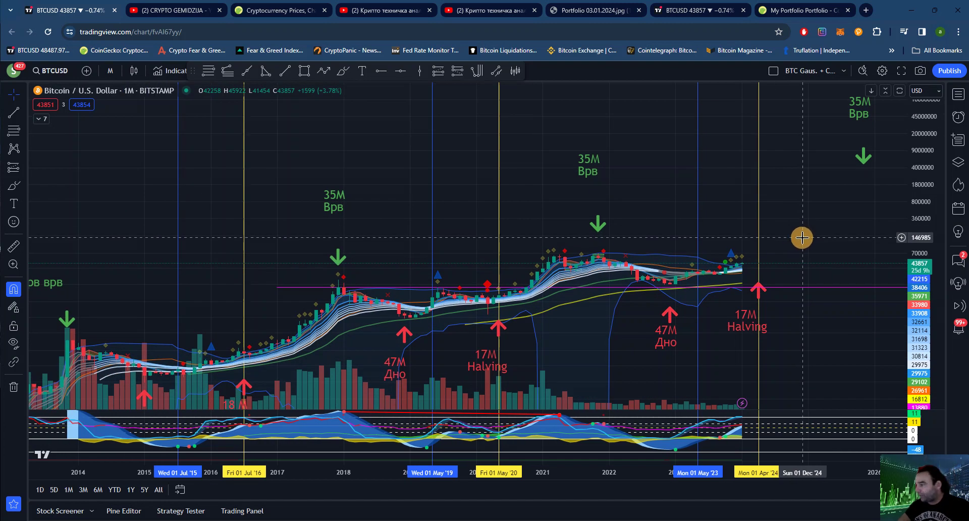
left_click(585, 10)
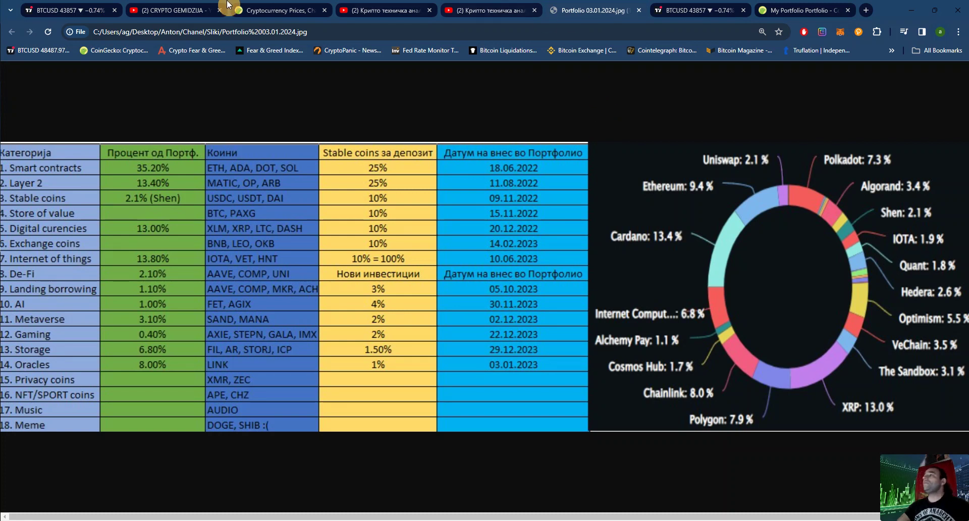
Step: Rescale TradingView's monthly BTCUSD chart to compare the latest cycle bottom with the next peak marker, and go back to the portfolio image
left_click(71, 10)
mouse_move(682, 339)
left_mouse_down()
mouse_move(657, 320)
mouse_move(662, 302)
left_mouse_up()
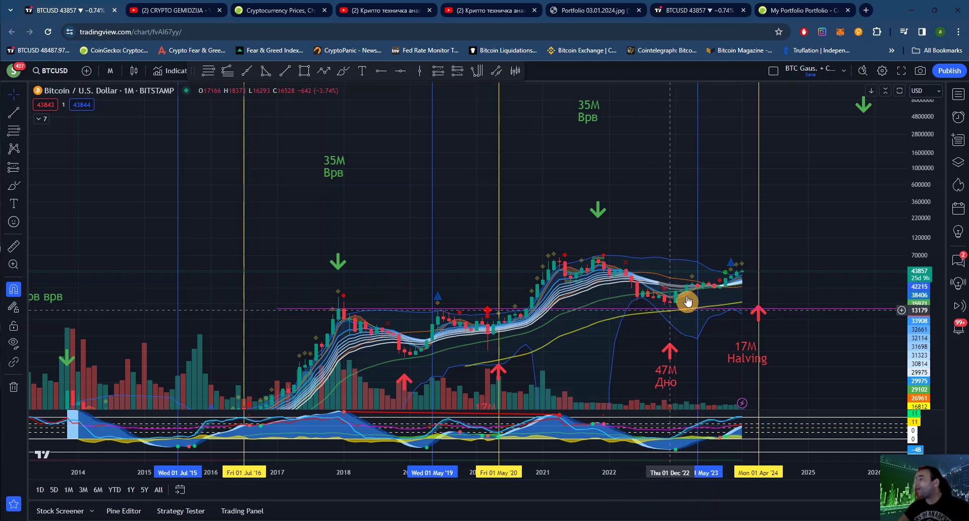
mouse_move(923, 298)
left_mouse_down()
mouse_move(924, 317)
mouse_move(925, 279)
mouse_move(925, 298)
left_mouse_up()
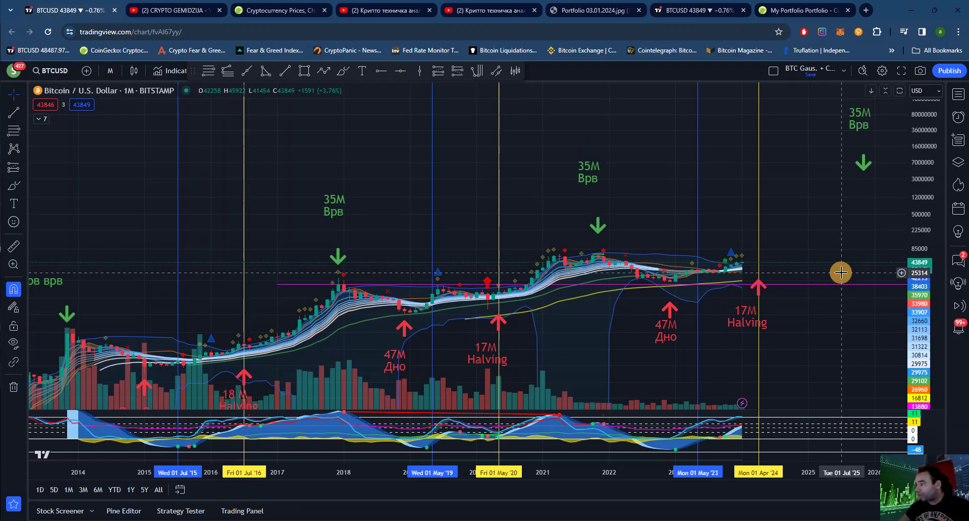
left_click(757, 272)
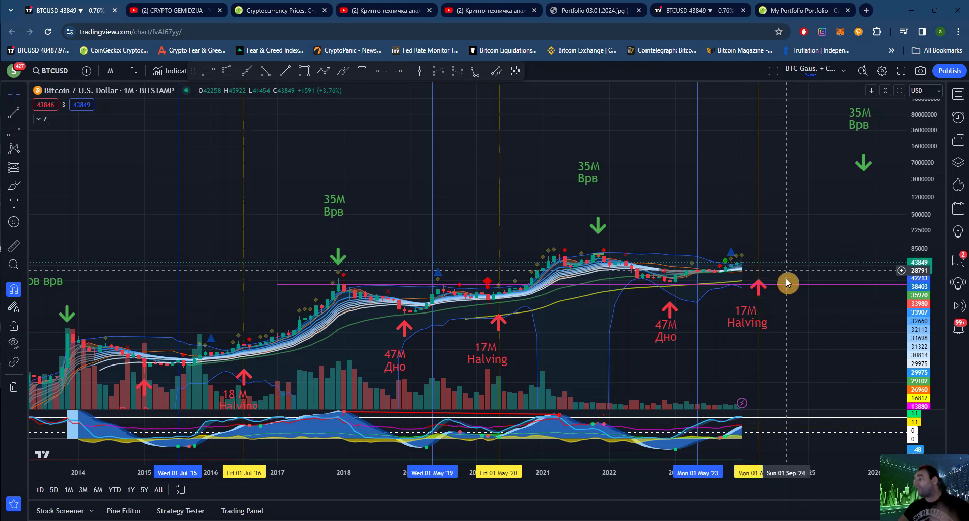
left_click(598, 6)
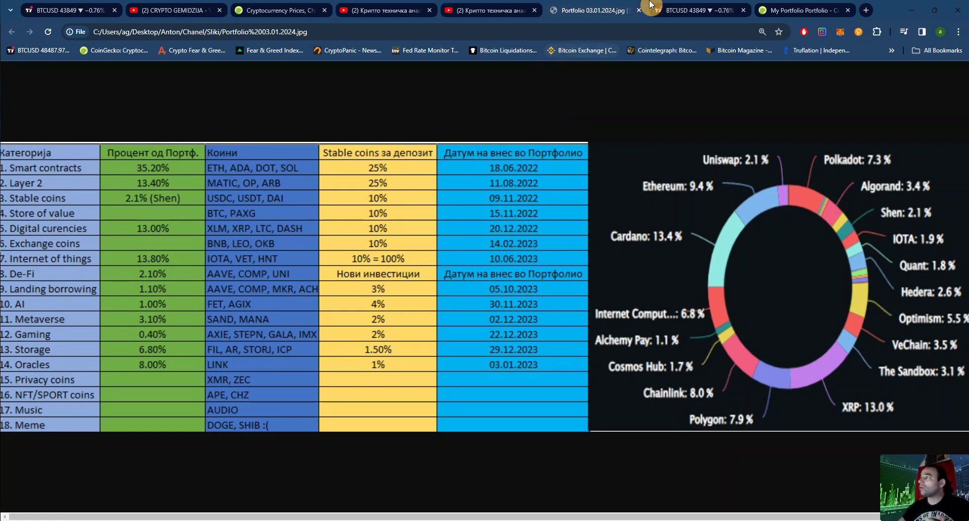
Step: Highlight the total balance and the total profit/loss in CoinGecko's My Portfolio
left_click(794, 10)
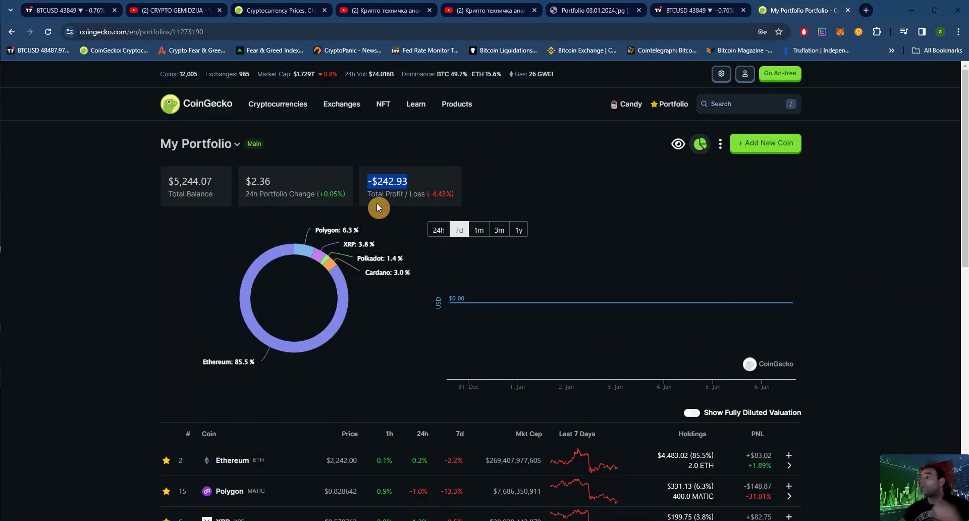
left_click_drag(168, 183, 235, 190)
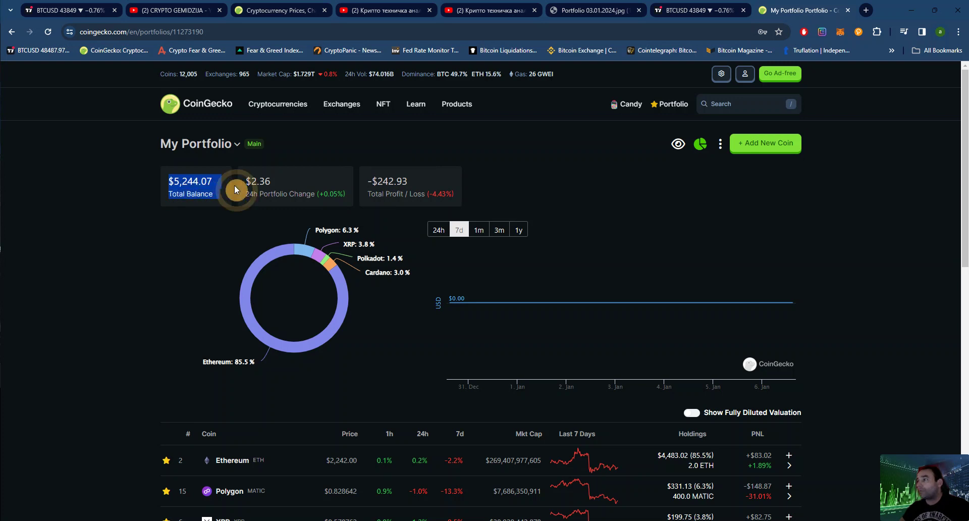
left_click(208, 195)
left_click(207, 194)
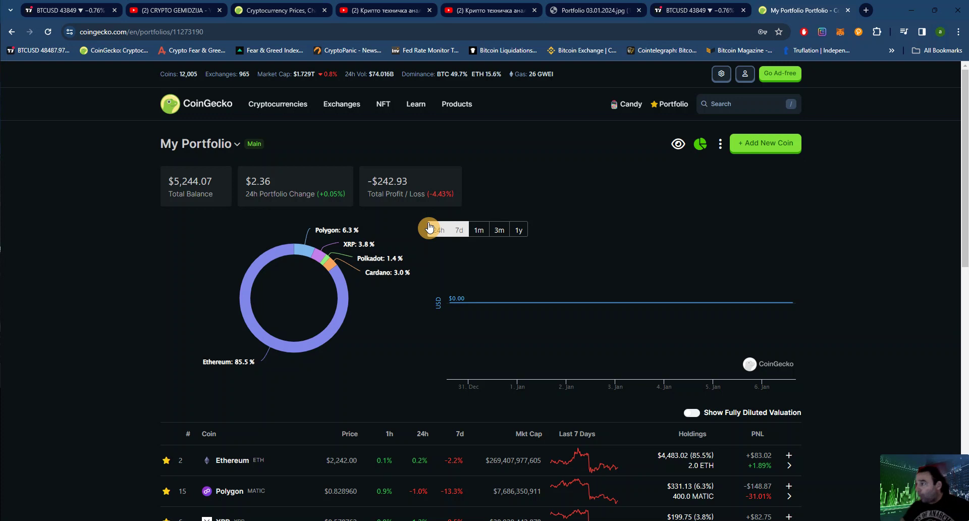
left_click_drag(367, 181, 414, 183)
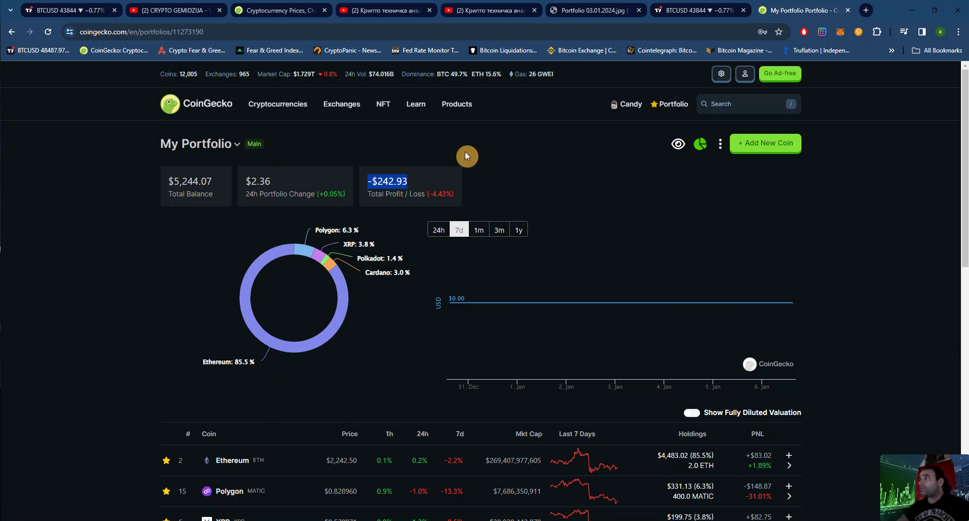
Step: Look over the category table and allocation chart in Portfolio 03.01.2024.jpg, and return to CoinGecko's My Portfolio
mouse_move(588, 4)
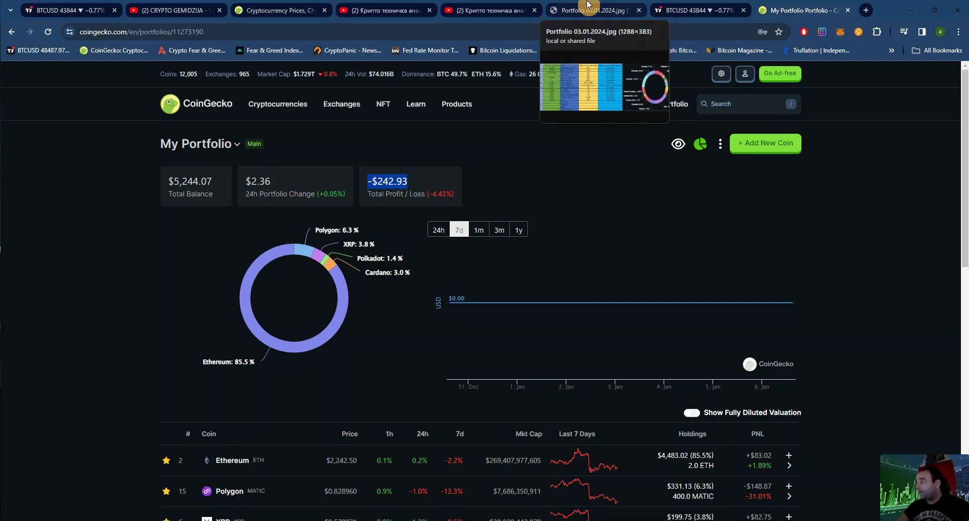
left_click(588, 4)
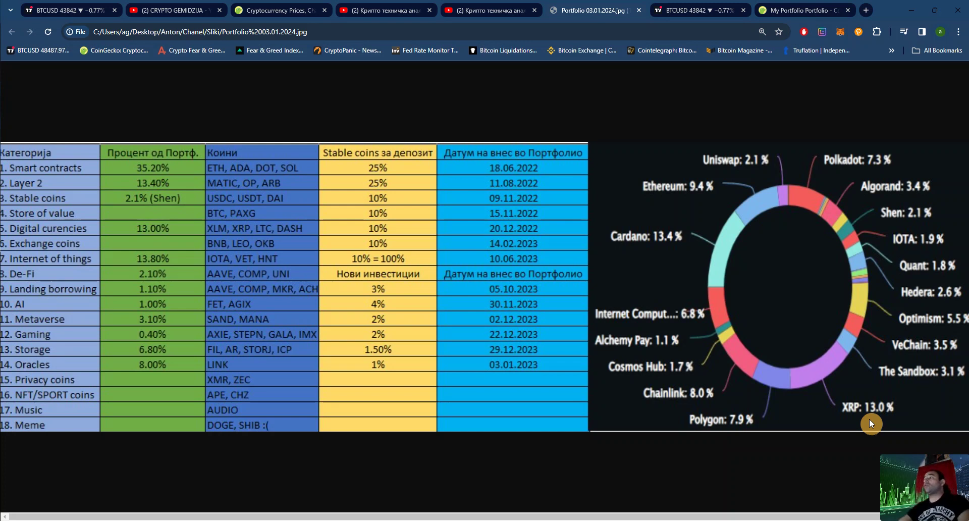
key("ctrl+Tab")
key("ctrl+Tab")
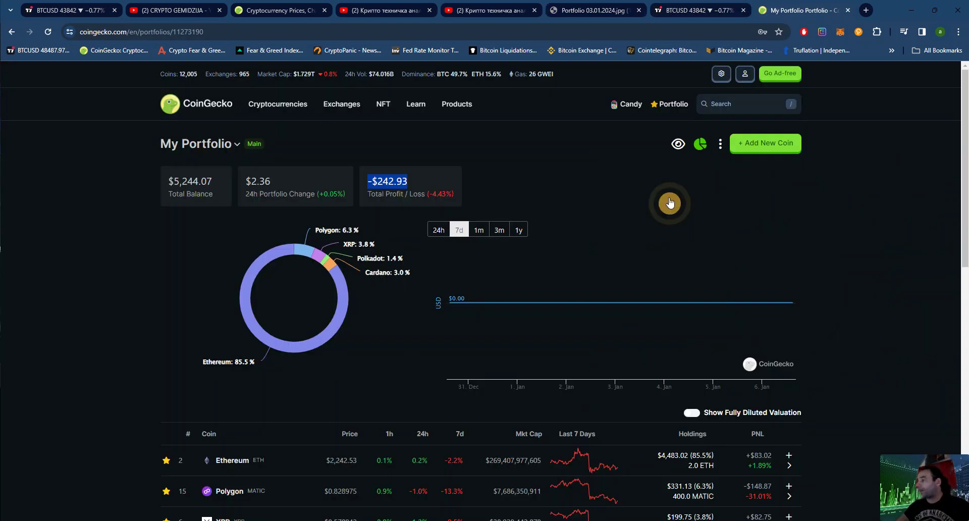
left_click(890, 293)
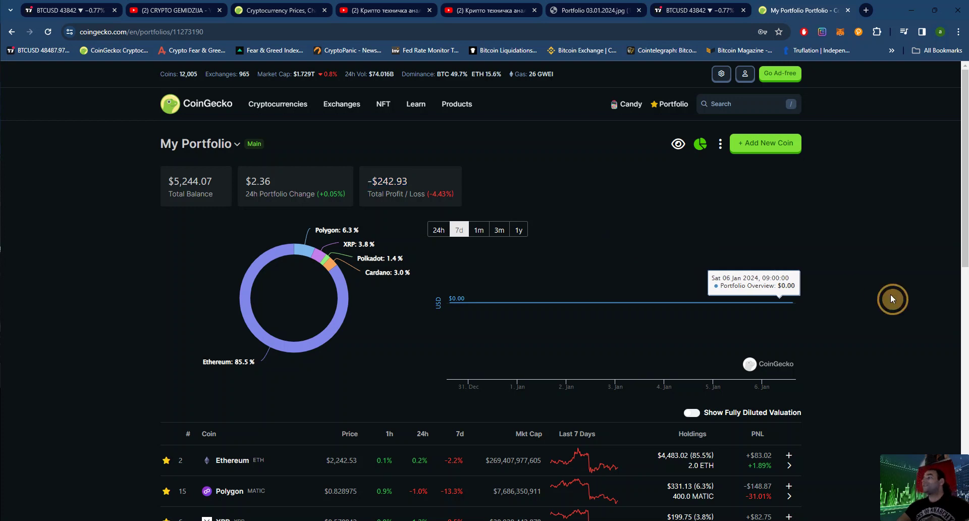
Step: Open the XRP transaction overview from the portfolio's holdings list
scroll(867, 319, "down", 3)
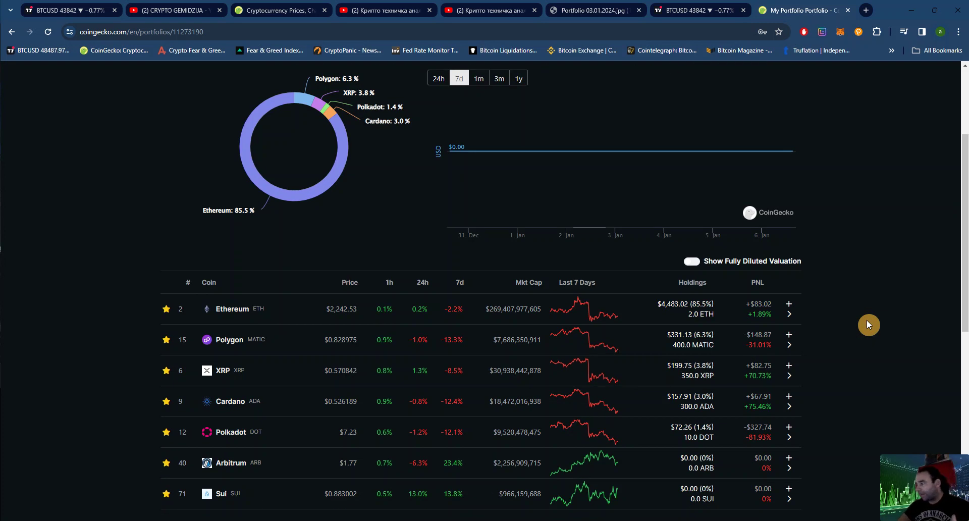
scroll(867, 320, "down", 2)
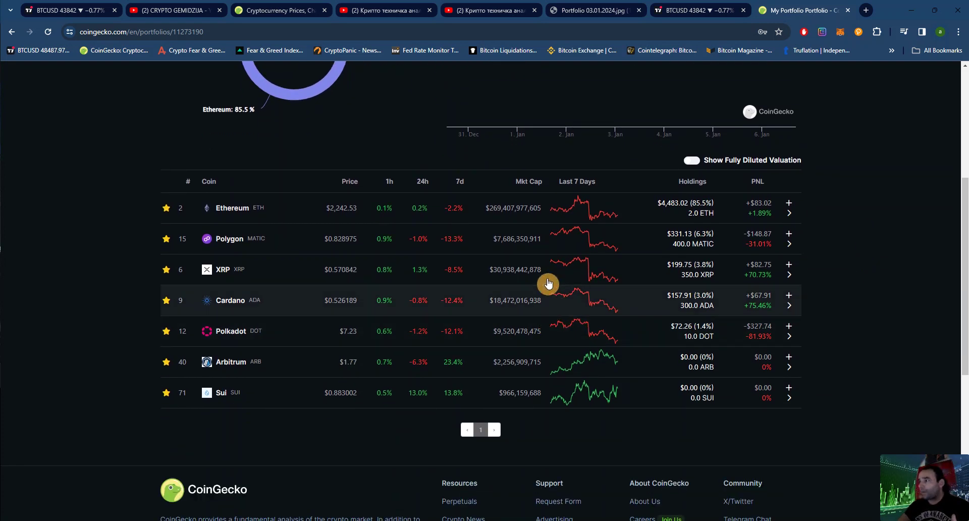
left_click(720, 275)
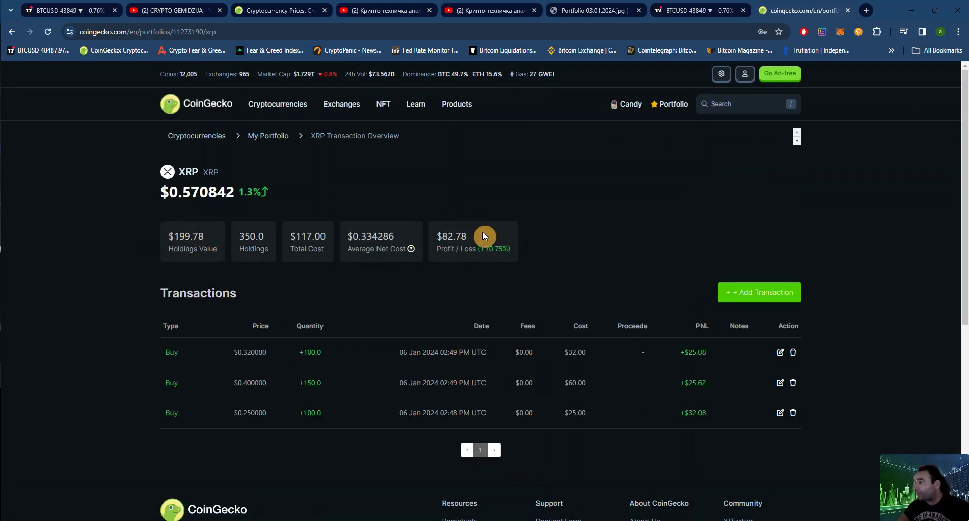
Step: Highlight XRP's average net cost and view its formula, and switch back to Portfolio 03.01.2024.jpg
left_click_drag(350, 237, 420, 250)
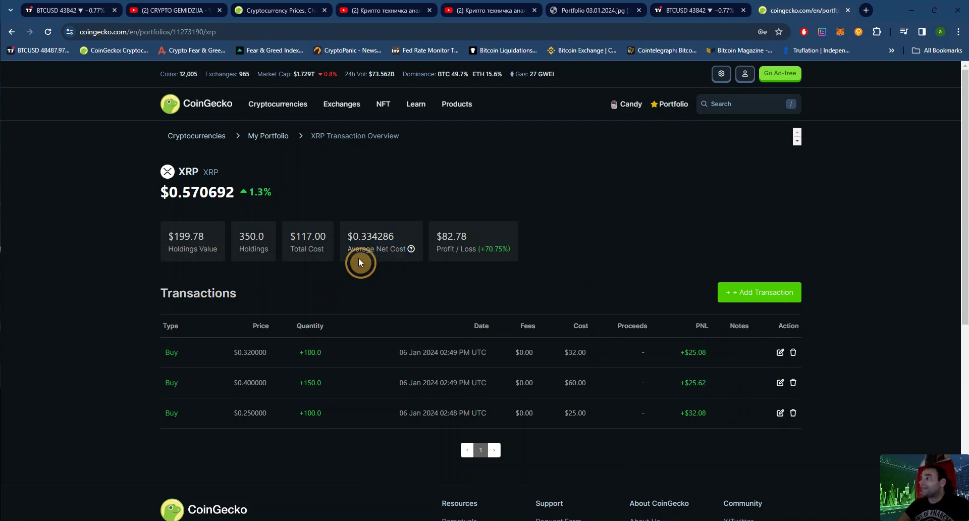
mouse_move(403, 254)
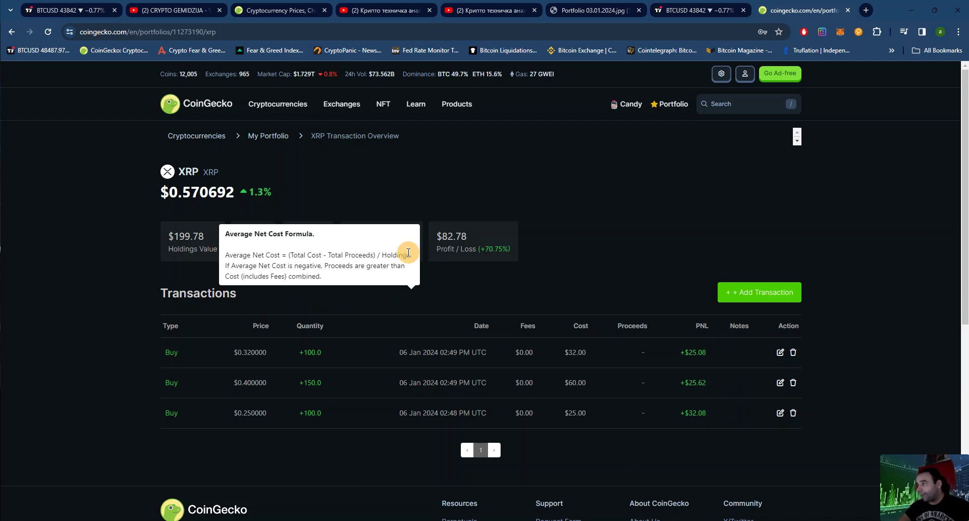
left_click_drag(356, 238, 392, 233)
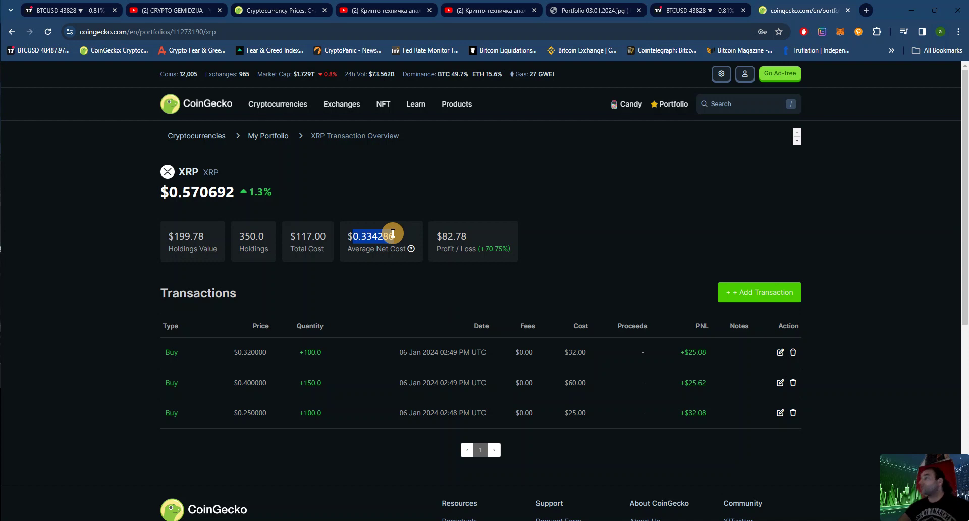
left_click_drag(393, 233, 393, 234)
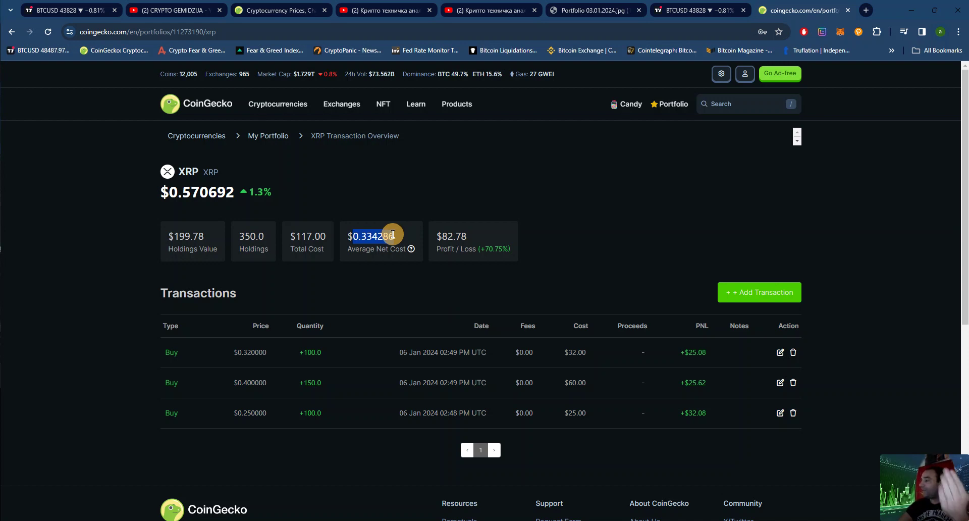
mouse_move(393, 234)
left_mouse_down()
mouse_move(380, 256)
mouse_move(391, 242)
left_mouse_up()
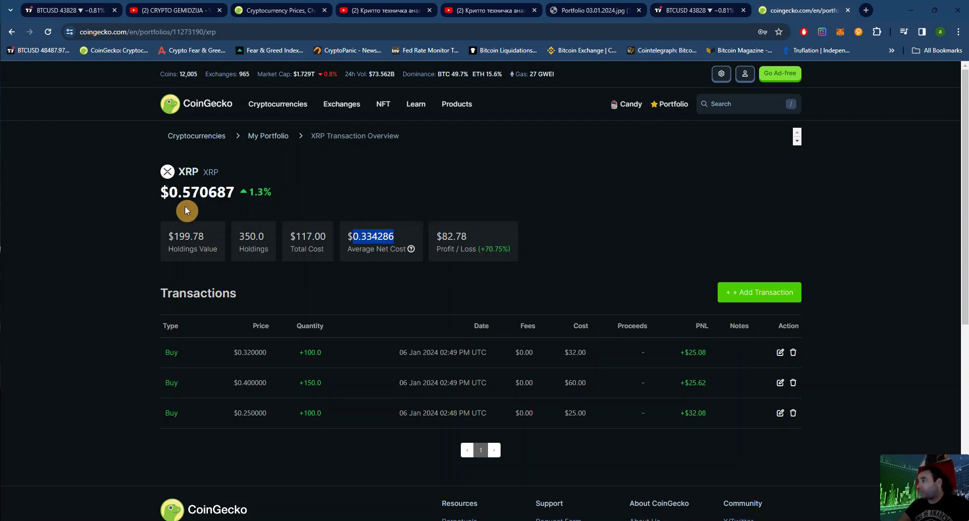
left_click(459, 212)
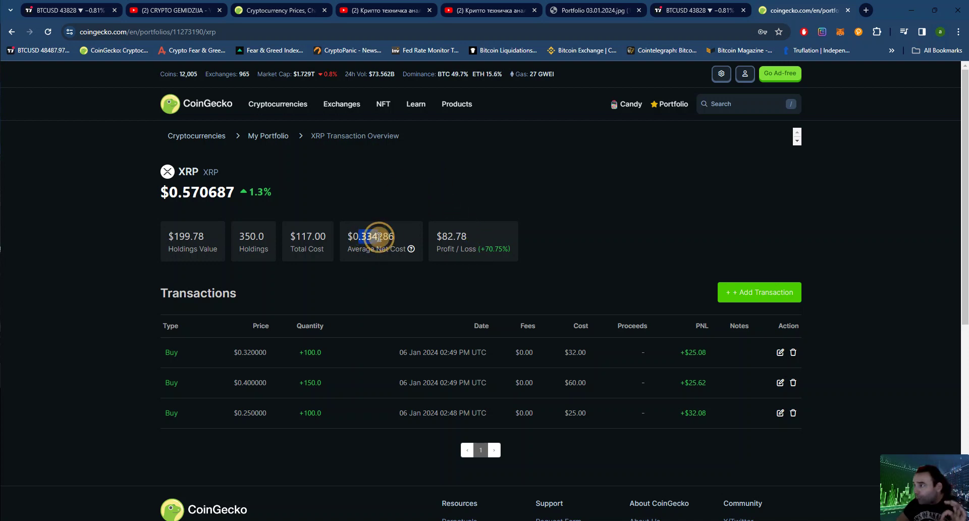
left_click(395, 215)
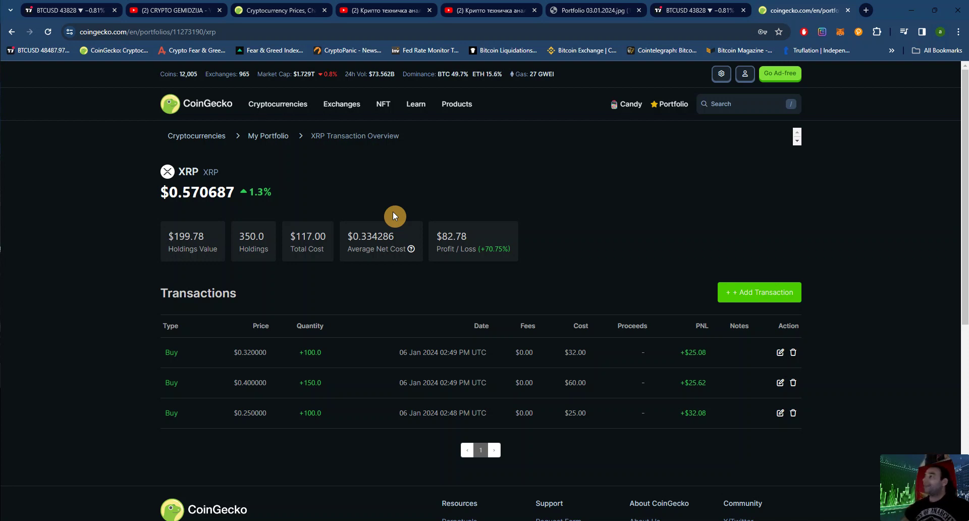
left_click(590, 11)
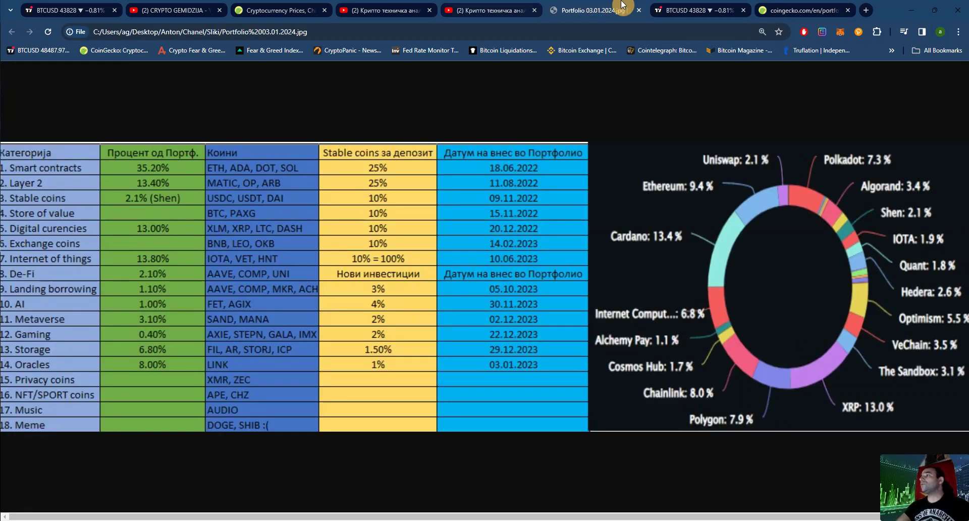
Step: View the BTCUSD monthly chart's halving, top and bottom markers in TradingView, and return to CoinGecko's XRP transaction overview
left_click(81, 9)
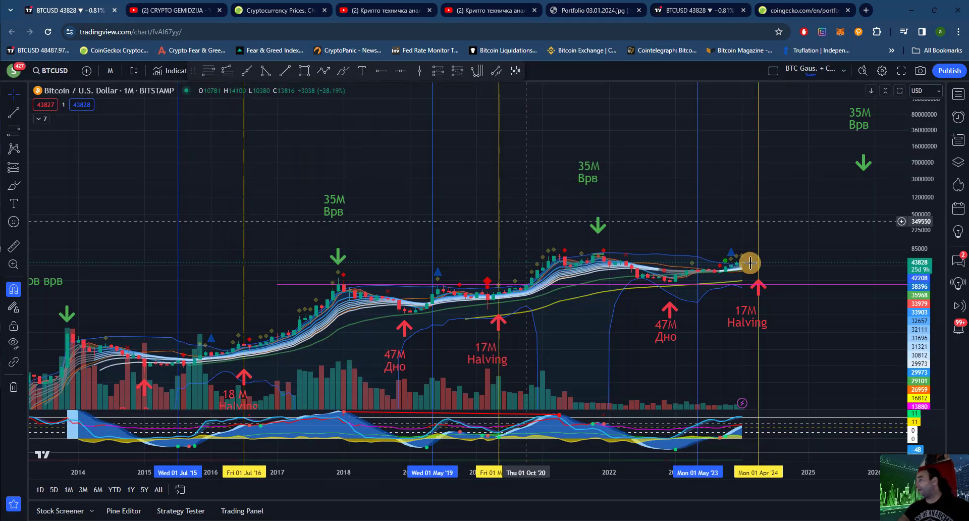
left_click_drag(918, 275, 917, 237)
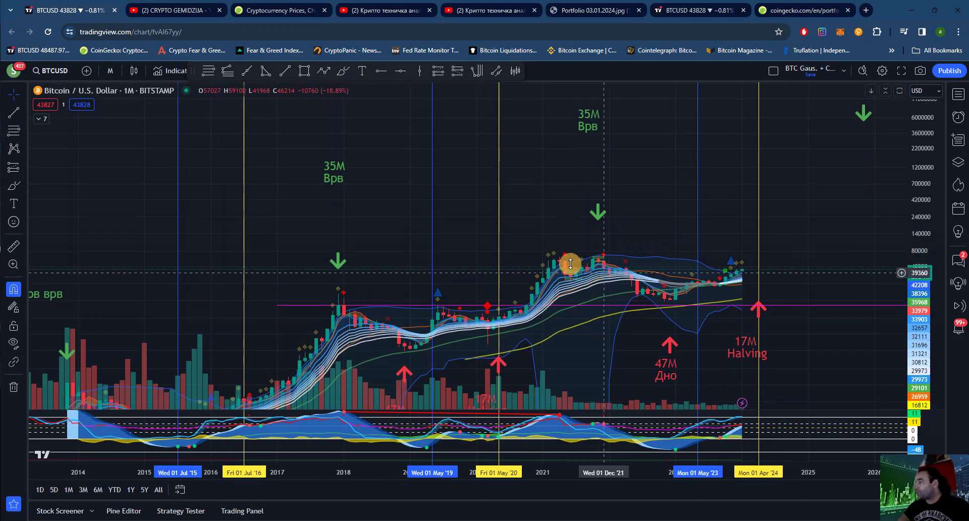
left_click_drag(627, 200, 580, 222)
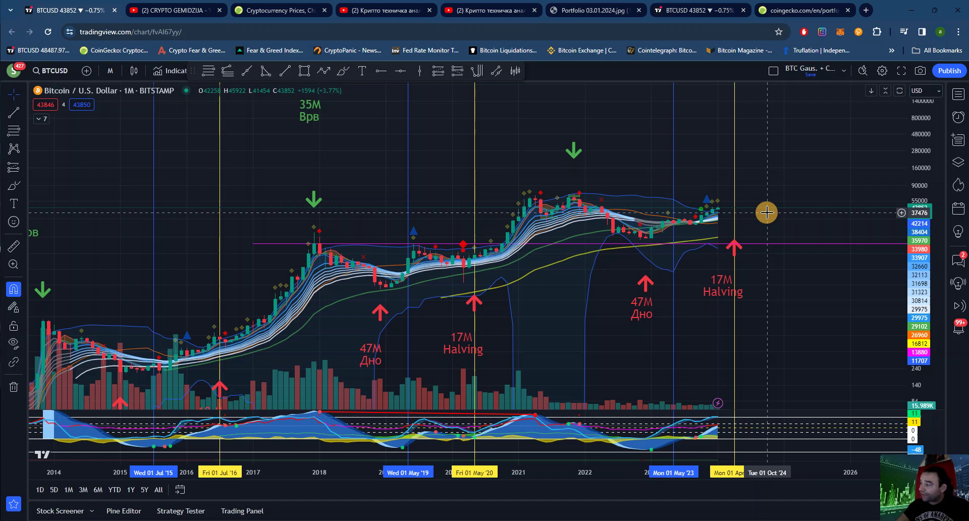
left_click(780, 6)
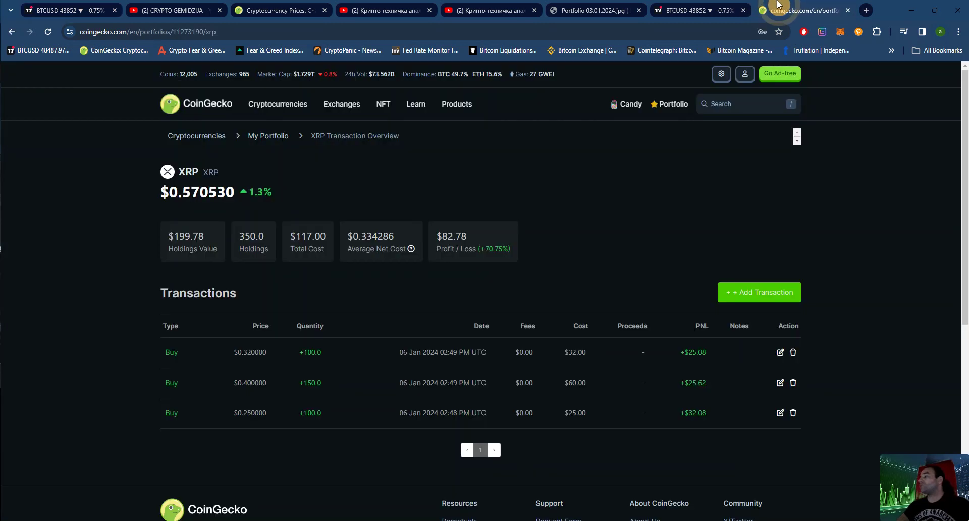
Step: Look at the category table in Portfolio 03.01.2024.jpg, and return to CoinGecko to open My Portfolio
left_click(612, 4)
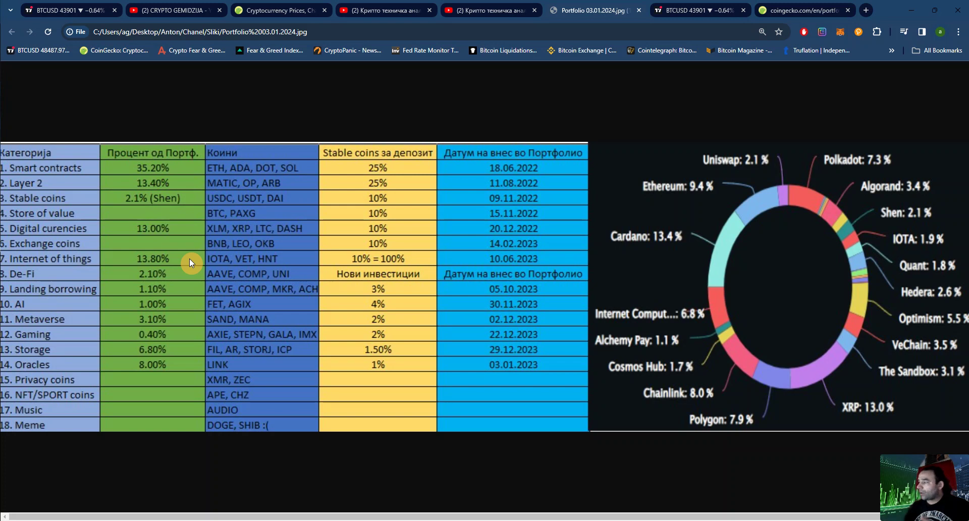
left_click(800, 10)
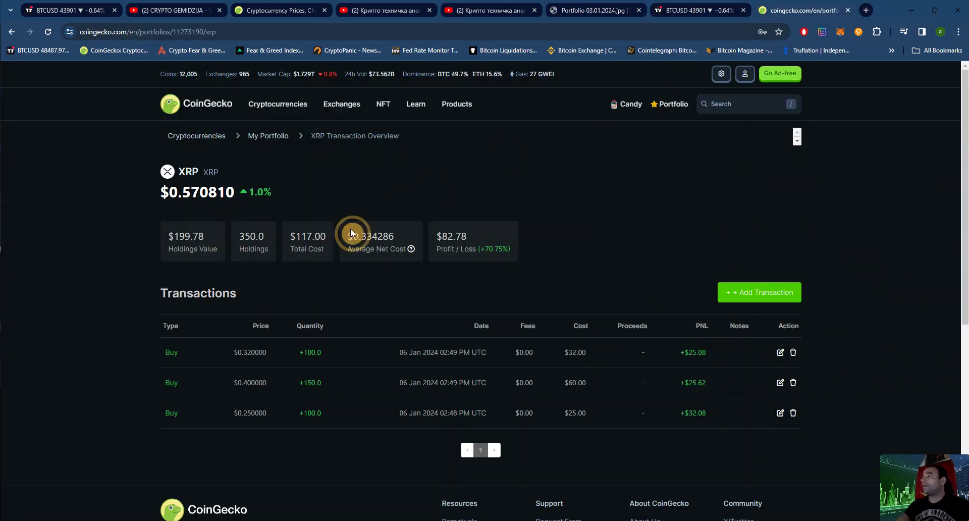
mouse_move(659, 132)
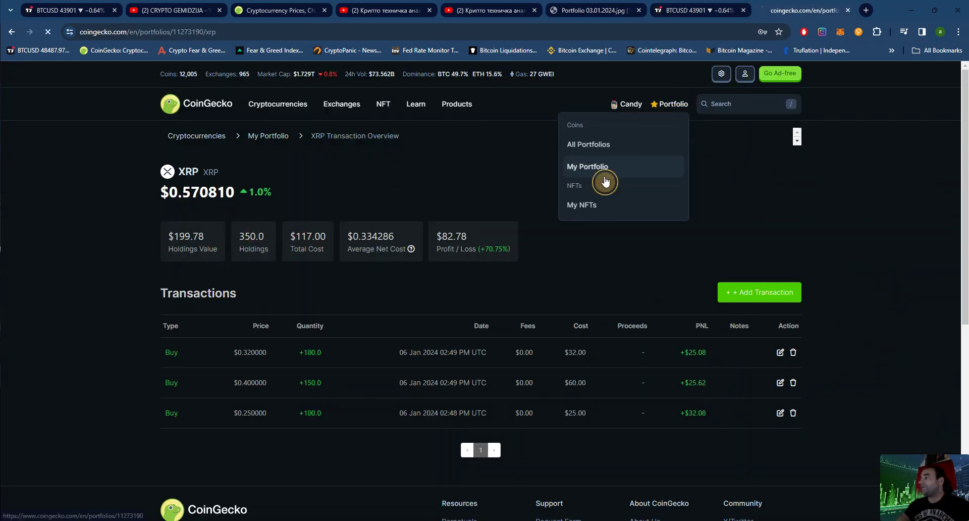
left_click(660, 212)
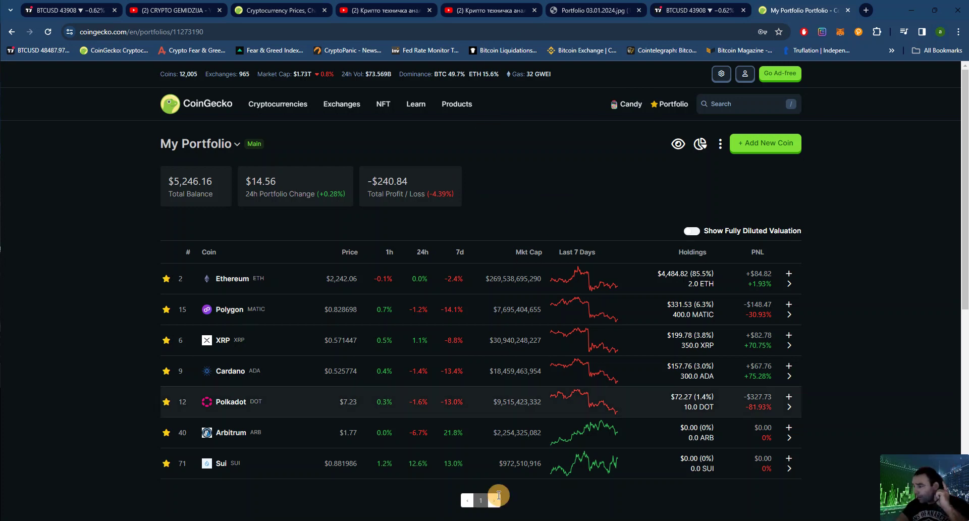
Step: Bring up the sticky note on the two alternatives to dollar valuation for reading, and return to My Portfolio
left_click(277, 519)
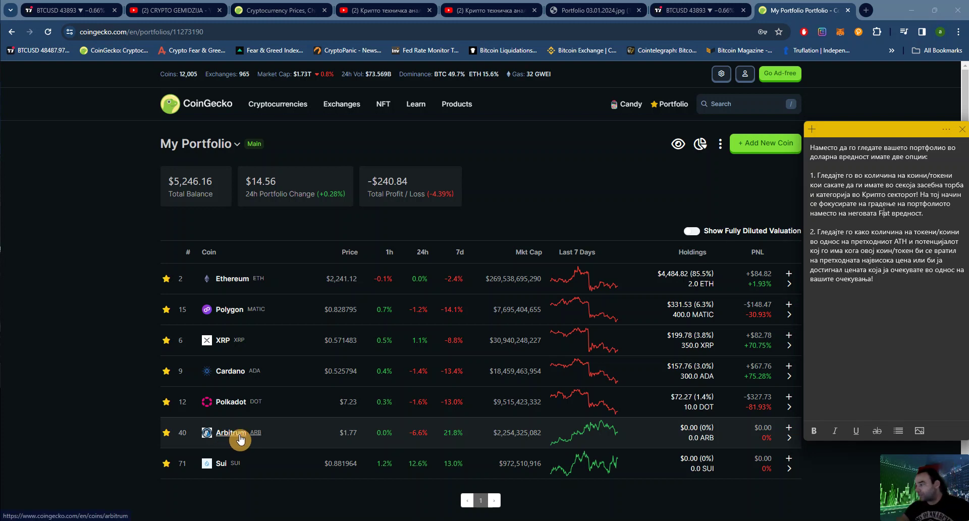
left_click(582, 187)
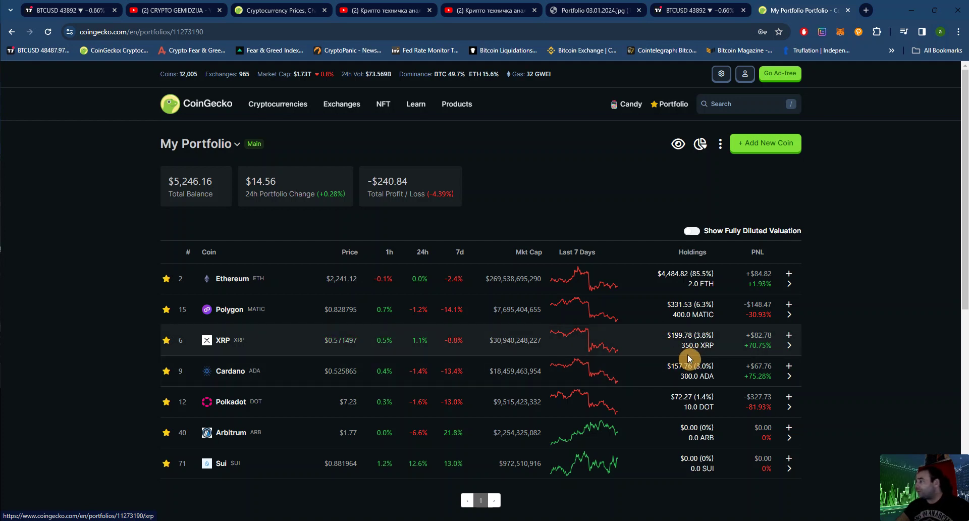
Step: Open XRP's coin page in a new tab and highlight its all-time high in the price statistics
middle_click(211, 338)
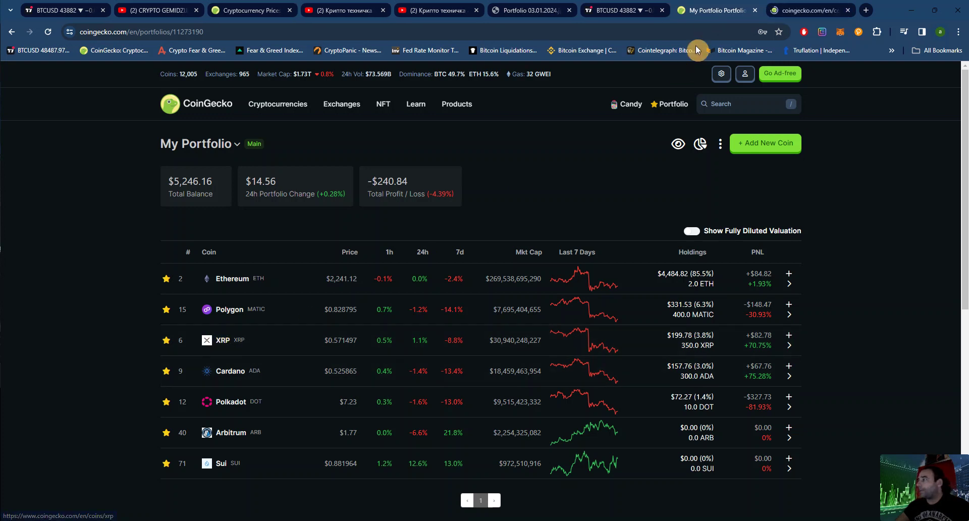
left_click(826, 5)
scroll(873, 351, "down", 3)
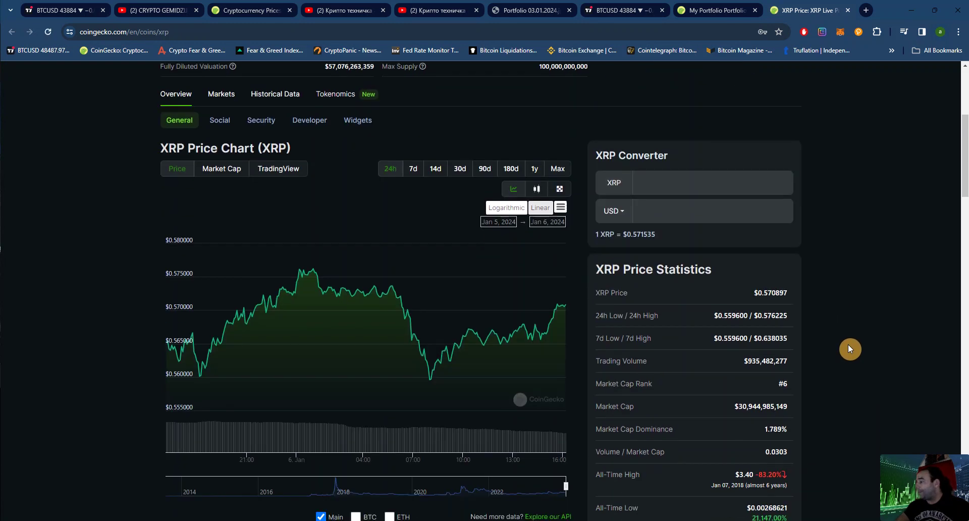
scroll(850, 340, "down", 5)
scroll(324, 320, "up", 8)
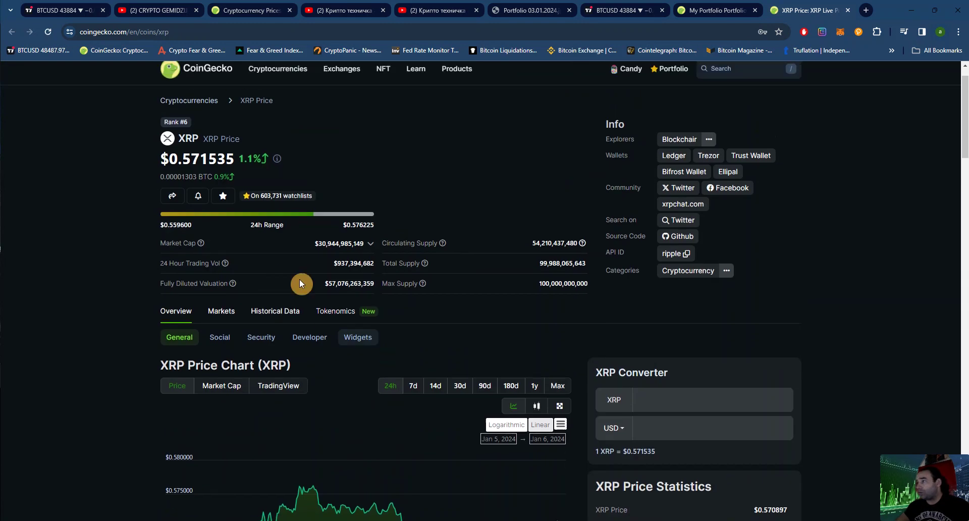
scroll(809, 339, "down", 7)
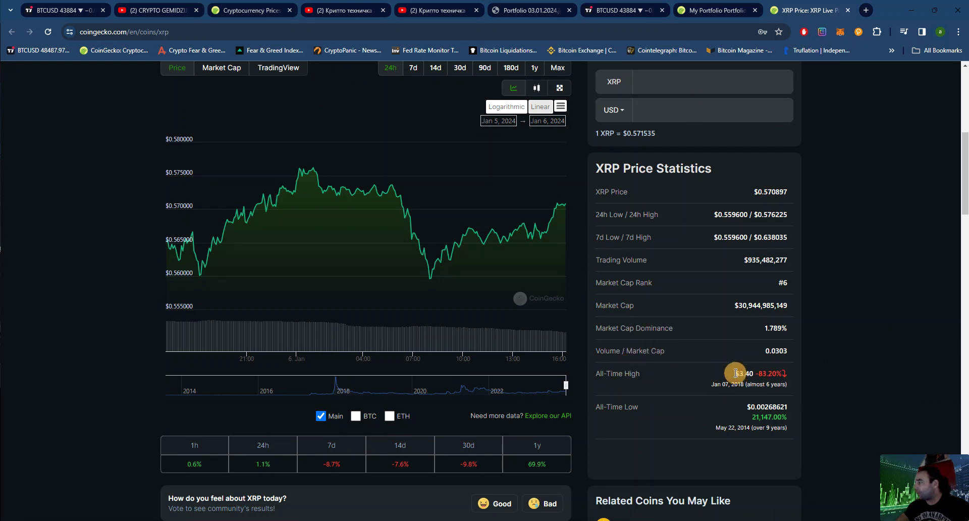
double_click(752, 374)
Step: Enter 3.4 USD in the XRP Converter and select the converted XRP amount
scroll(757, 313, "up", 4)
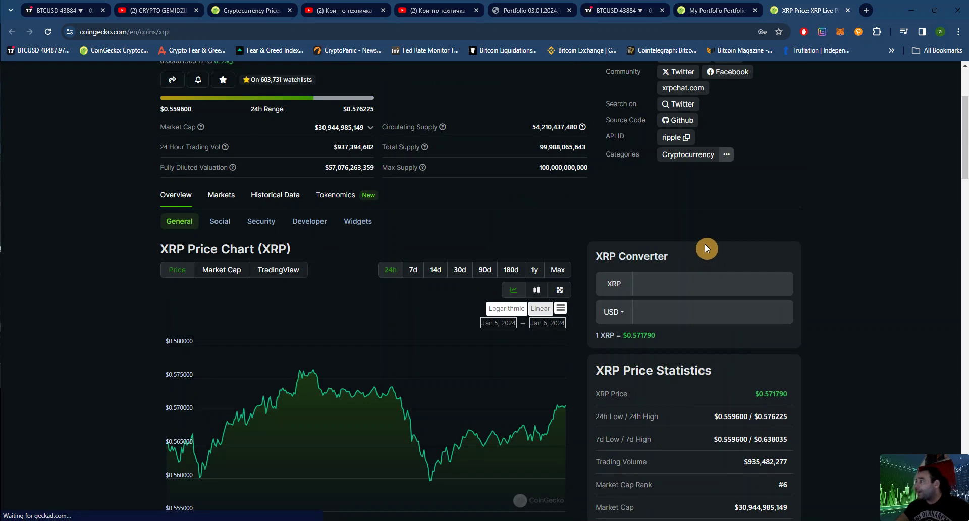
left_click(683, 311)
type("3.4")
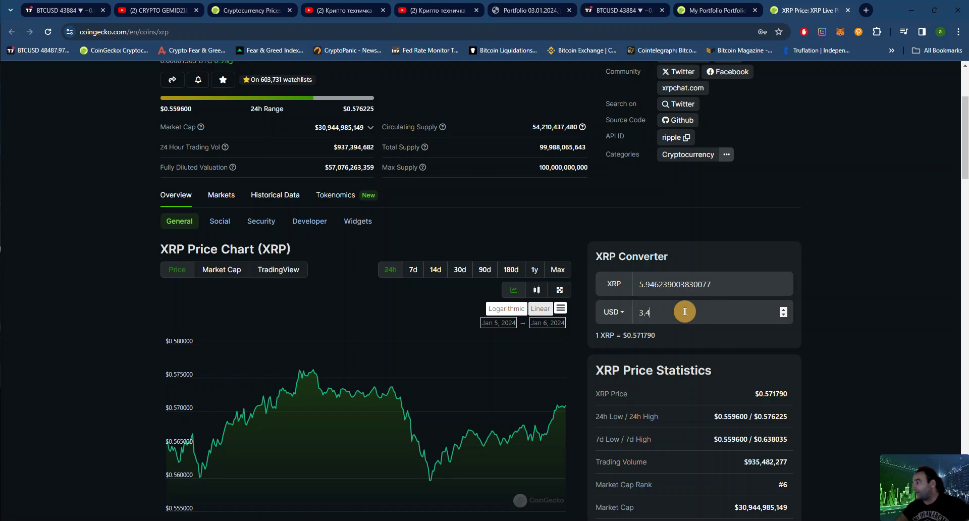
left_click(737, 286)
left_click_drag(737, 286, 594, 281)
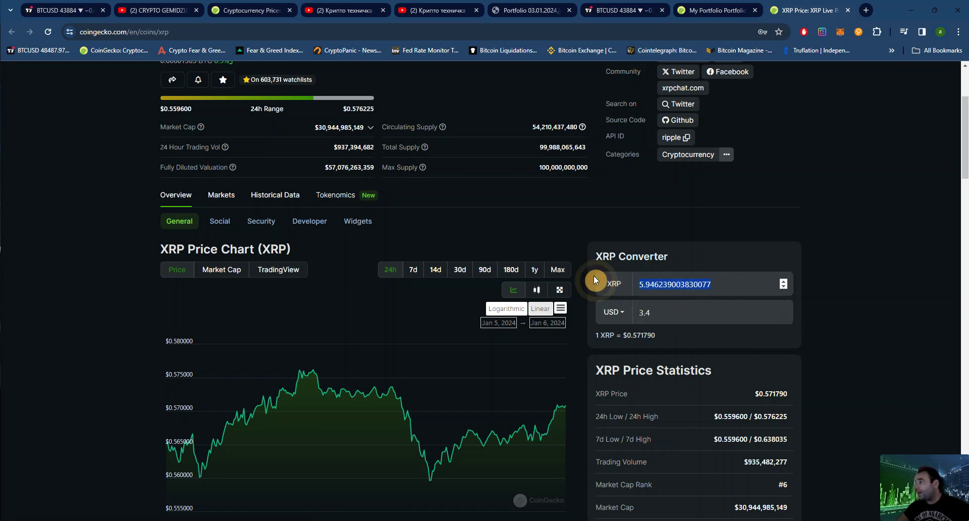
Step: Check the XRP holdings quantity in My Portfolio and enter 350 as the XRP amount in the XRP Converter
left_click(700, 6)
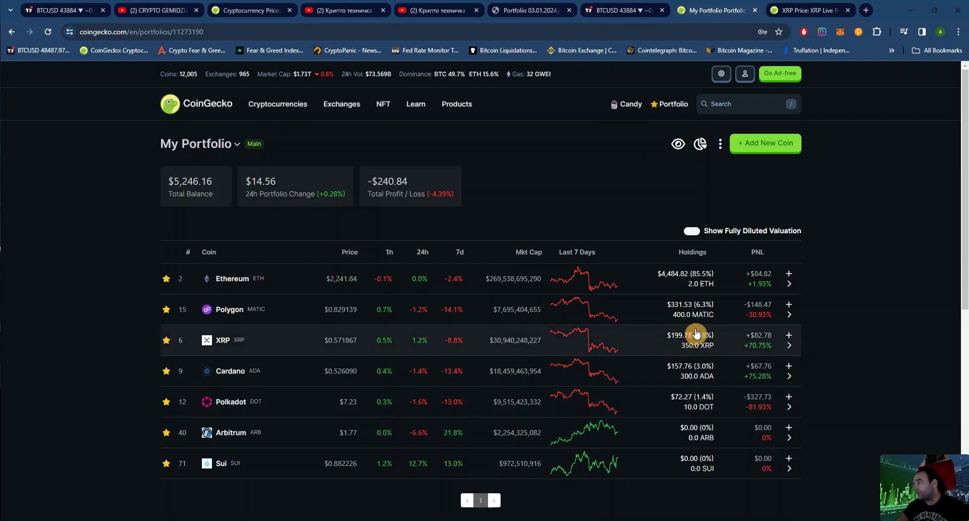
left_click(802, 10)
type("350")
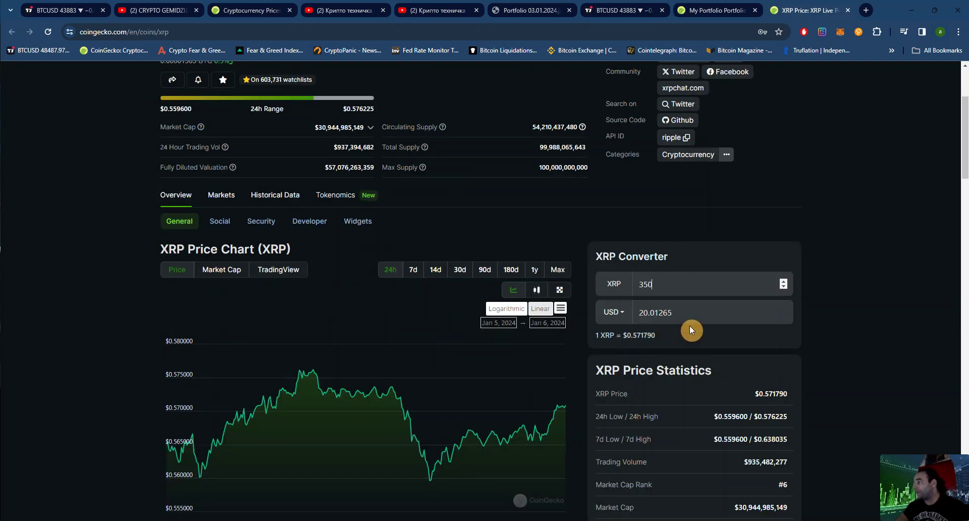
Step: Open the XRP transaction overview in a new tab from My Portfolio's holdings
left_click(701, 9)
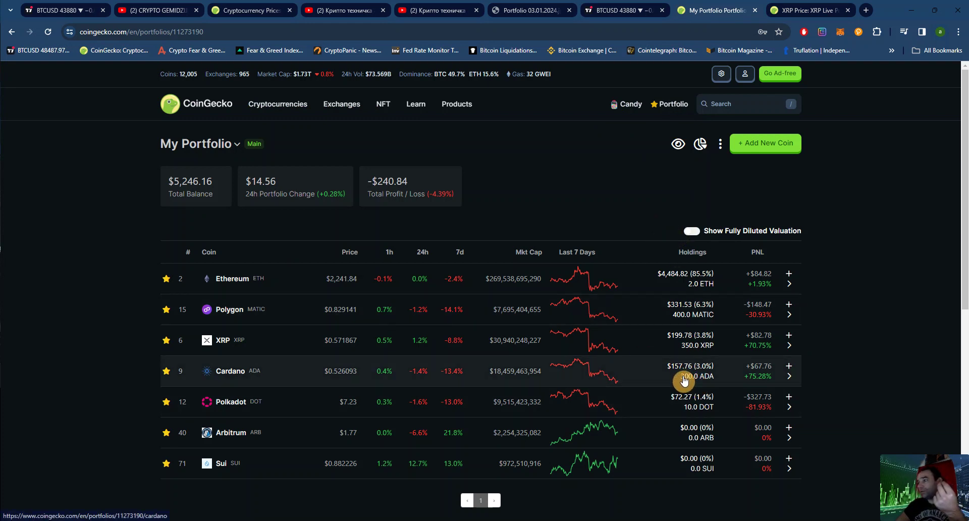
middle_click(690, 342)
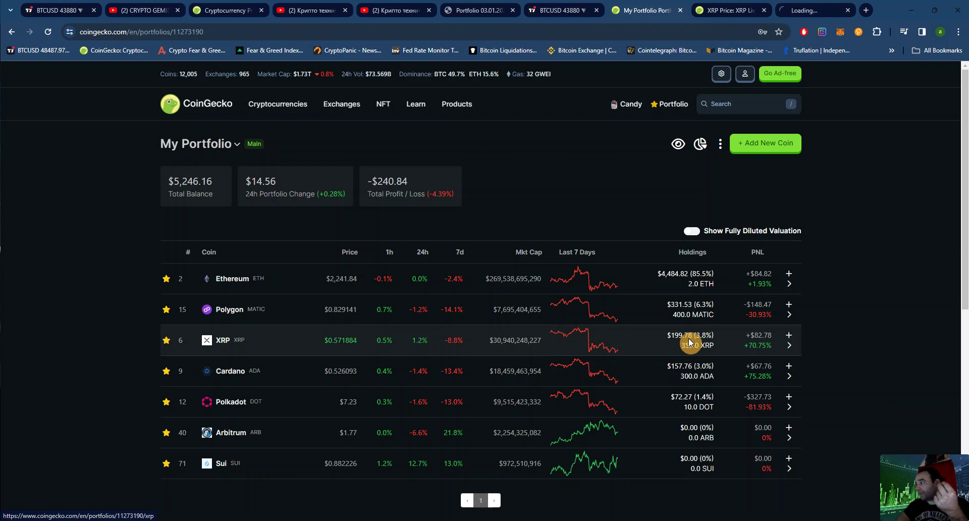
left_click(800, 5)
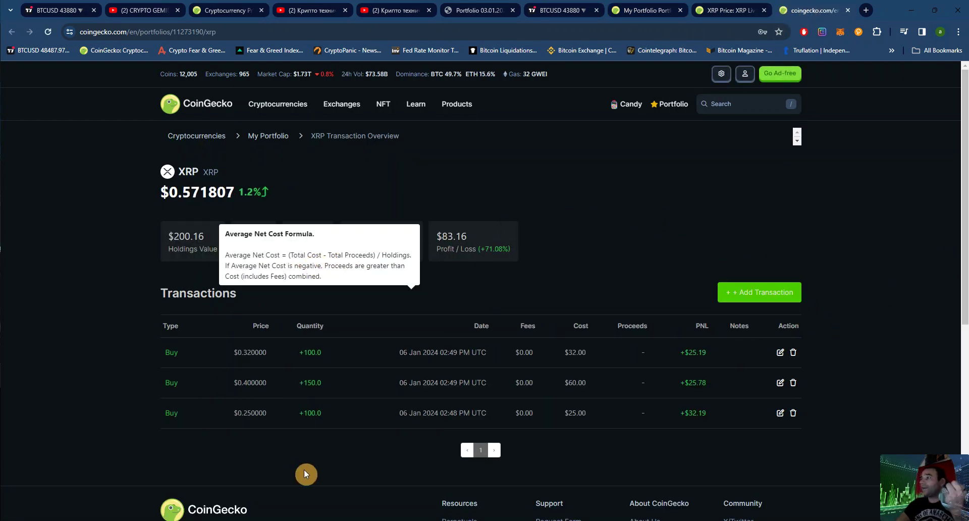
Step: Highlight XRP's total cost, holdings value and profit/loss figures in the transaction overview
left_click_drag(297, 241, 313, 242)
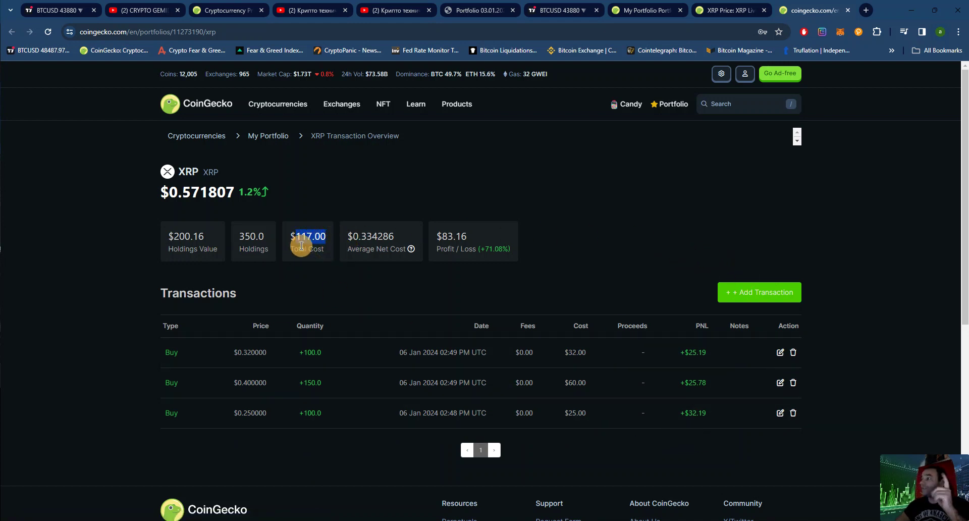
left_click_drag(174, 238, 216, 238)
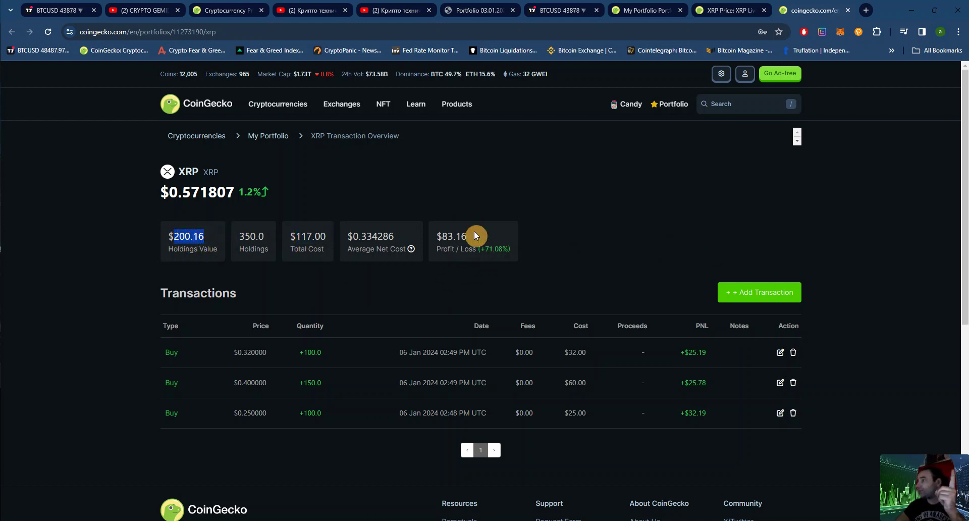
left_click_drag(442, 236, 465, 230)
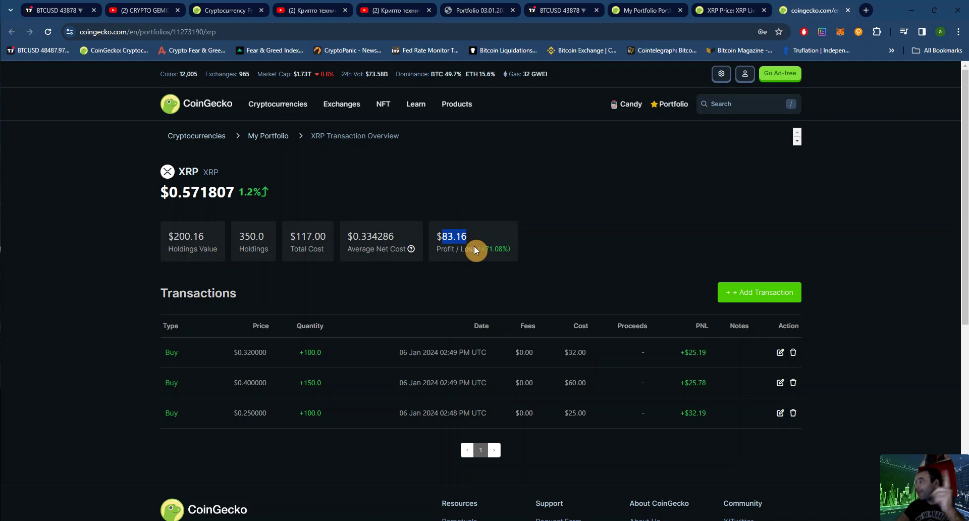
Step: Return to XRP's coin page and set the USD amount in the XRP Converter to 3.4
left_click(734, 10)
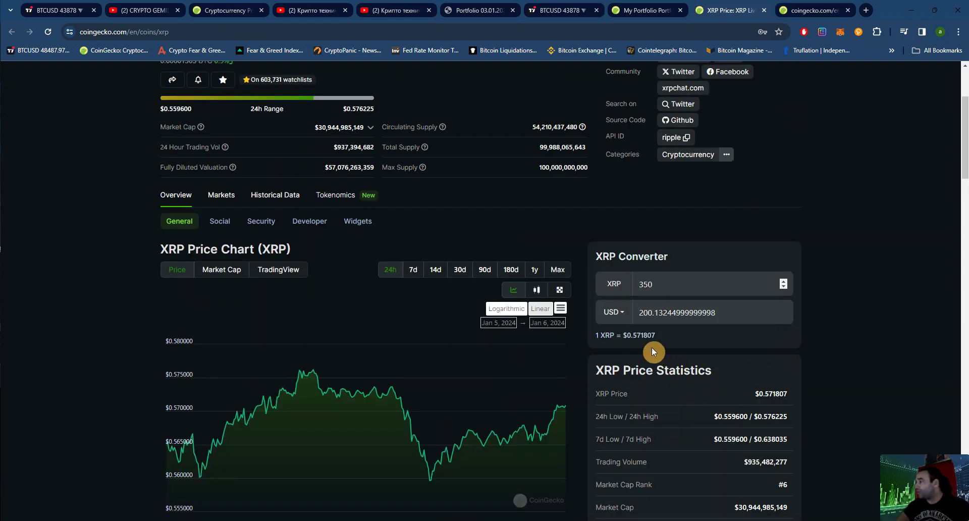
left_click_drag(727, 312, 598, 320)
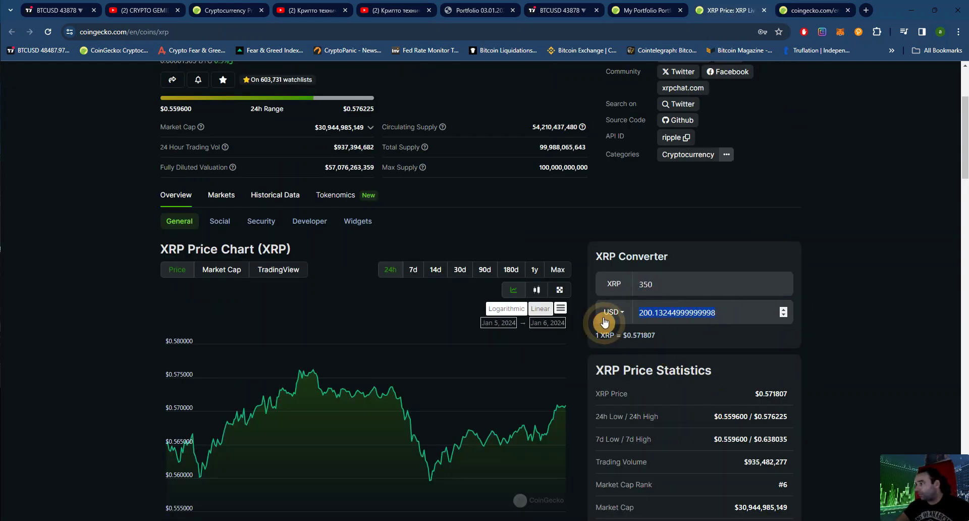
type("3.4")
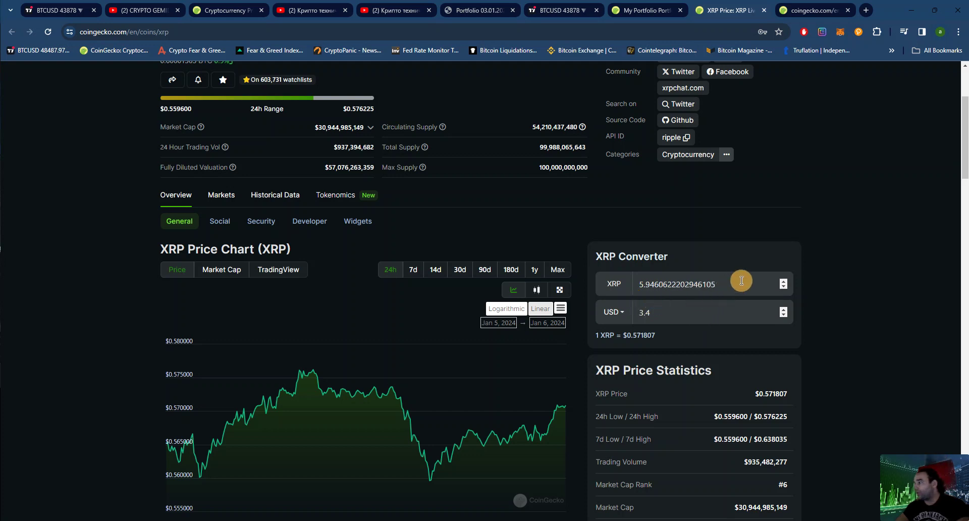
Step: Check XRP's all-time high, and try the XRP Converter with 200 XRP against 3.4 USD
scroll(914, 273, "down", 4)
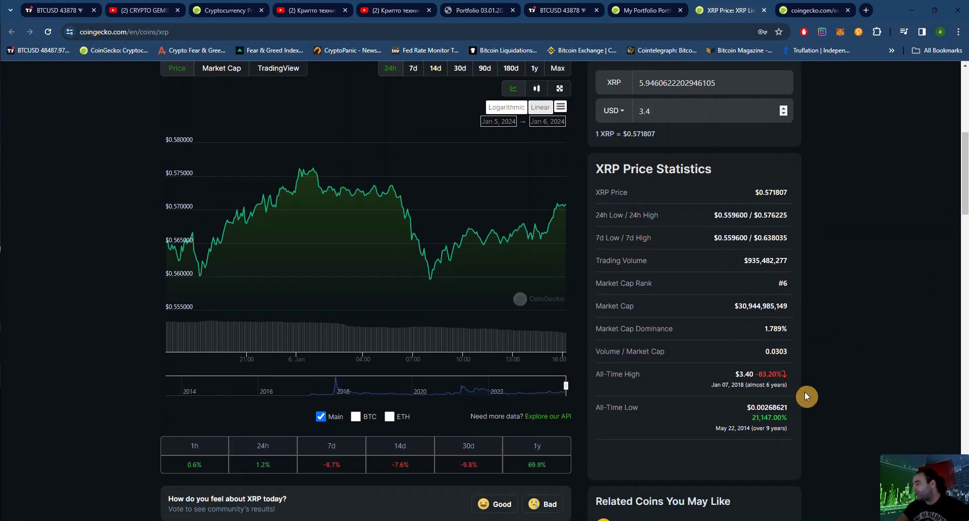
scroll(804, 391, "up", 5)
left_click_drag(735, 334, 565, 328)
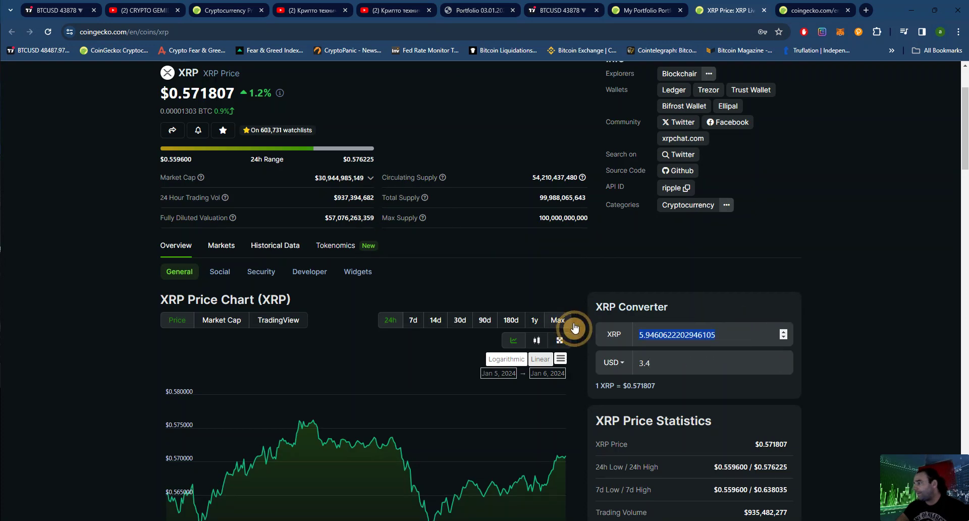
type("200")
left_click_drag(720, 363, 609, 364)
type("3.4")
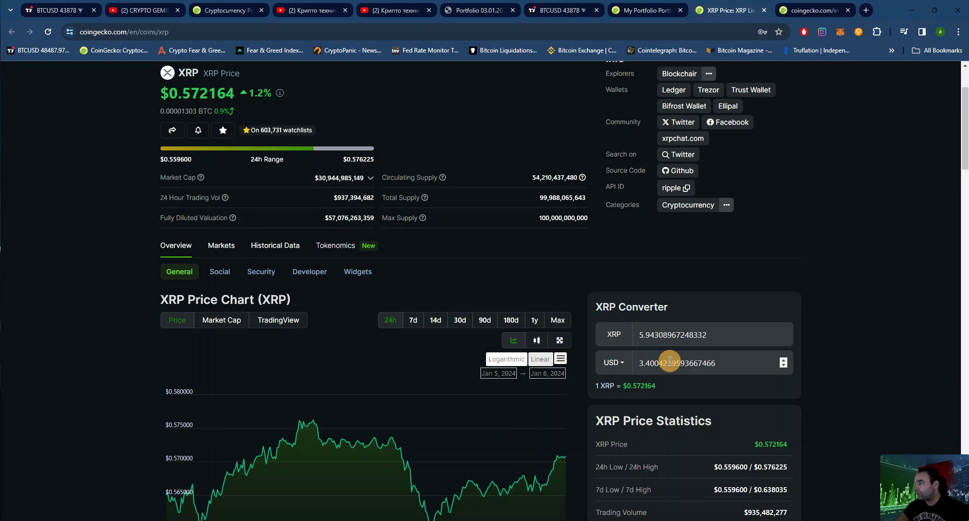
Step: Clear the USD amount in the XRP Converter
key("BackSpace")
key("BackSpace")
key("BackSpace")
key("BackSpace")
key("BackSpace")
key("BackSpace")
key("BackSpace")
key("BackSpace")
key("BackSpace")
key("BackSpace")
key("BackSpace")
key("BackSpace")
key("BackSpace")
key("BackSpace")
key("BackSpace")
key("BackSpace")
key("BackSpace")
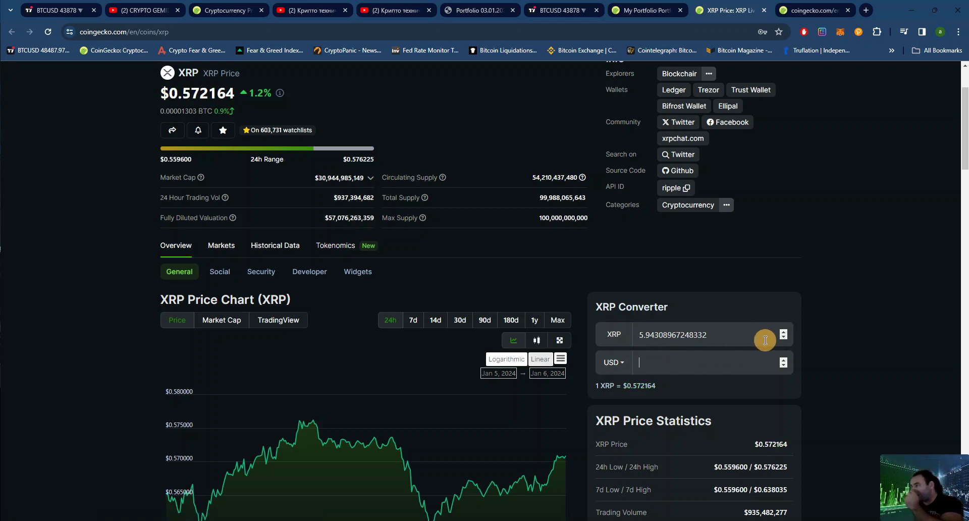
Step: Review XRP's all-time high in the price statistics, and return to the XRP transaction overview
scroll(731, 333, "down", 1)
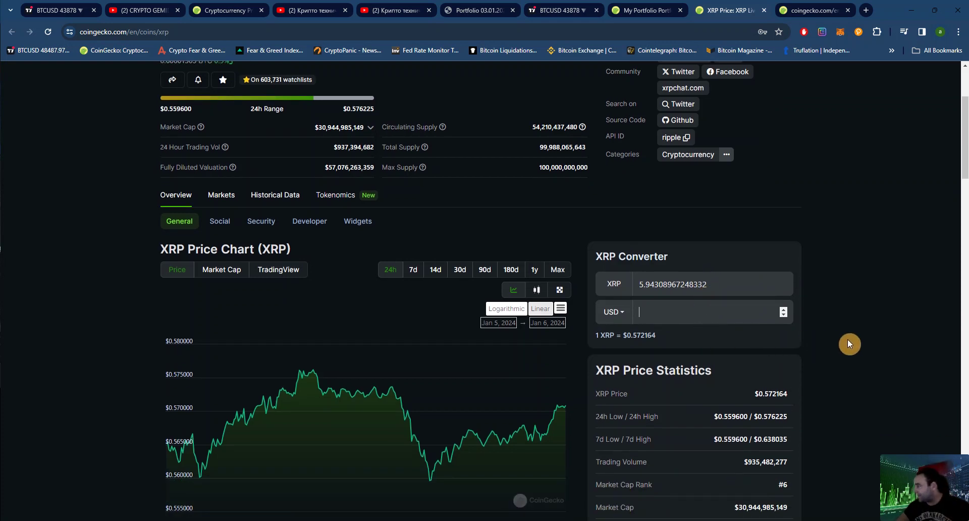
scroll(838, 345, "down", 5)
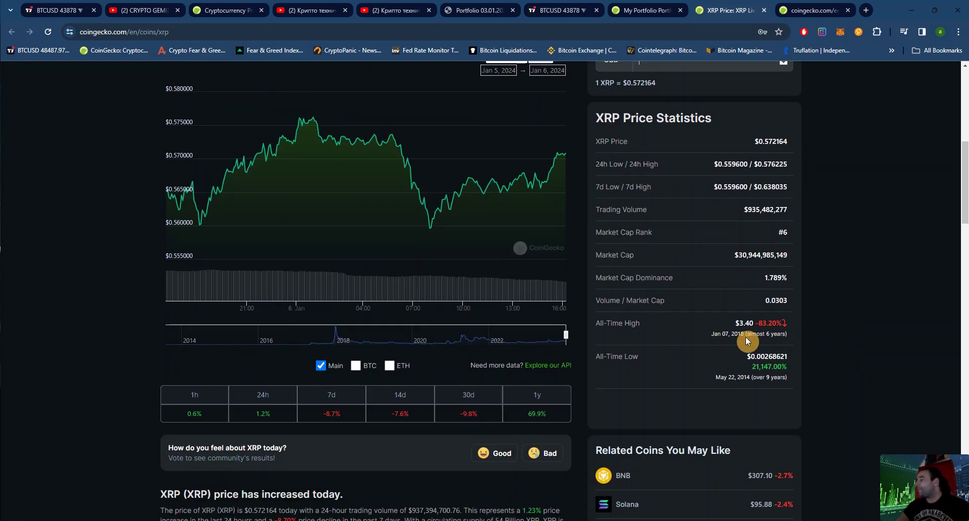
left_click(813, 10)
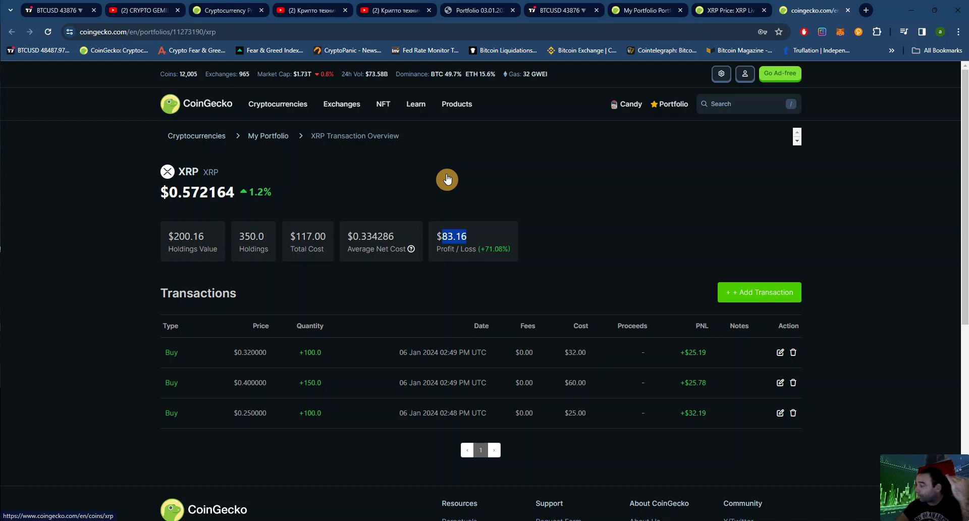
Step: Review the average net cost and total cost in the XRP transaction overview
left_click_drag(360, 236, 387, 235)
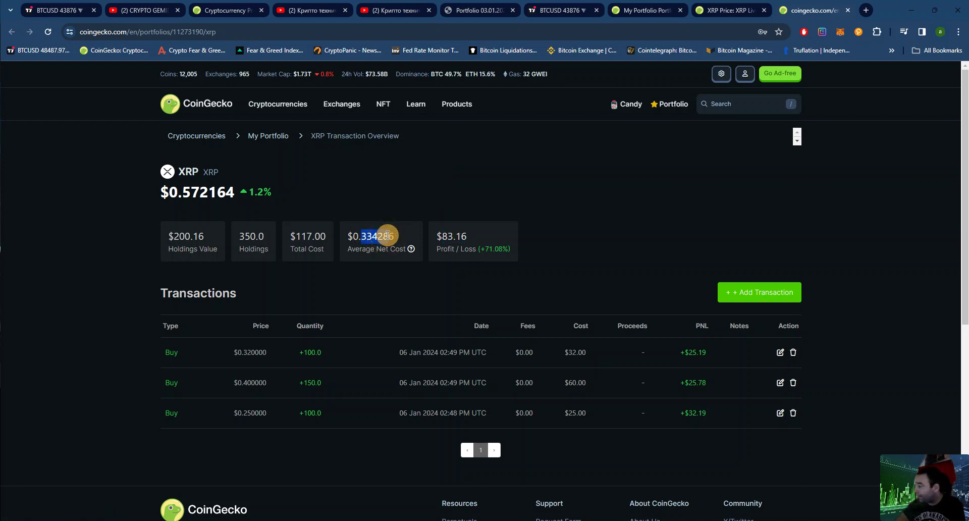
left_click(733, 10)
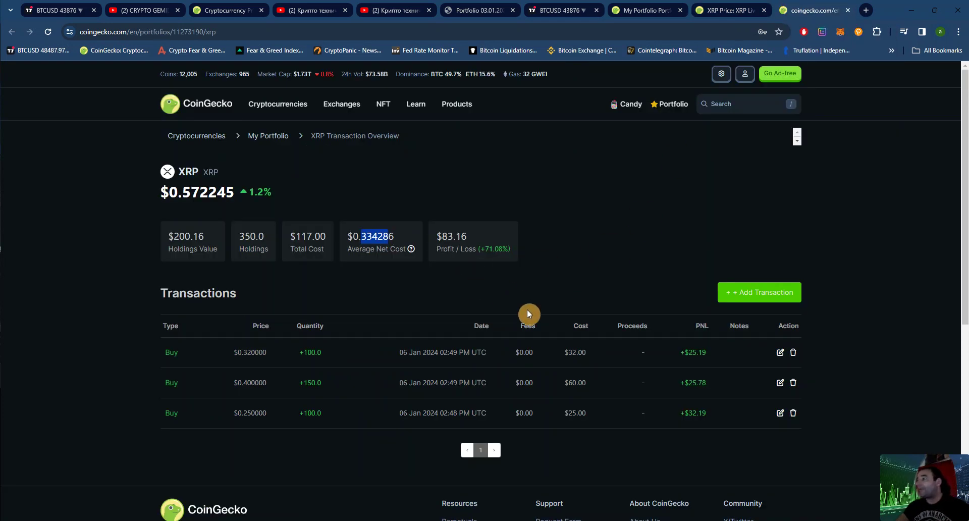
left_click(528, 314)
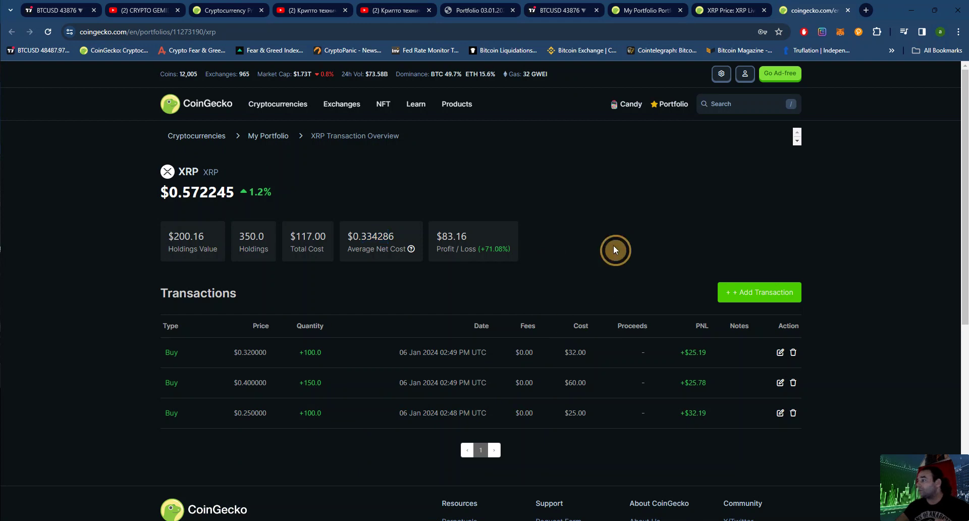
left_click_drag(295, 237, 331, 240)
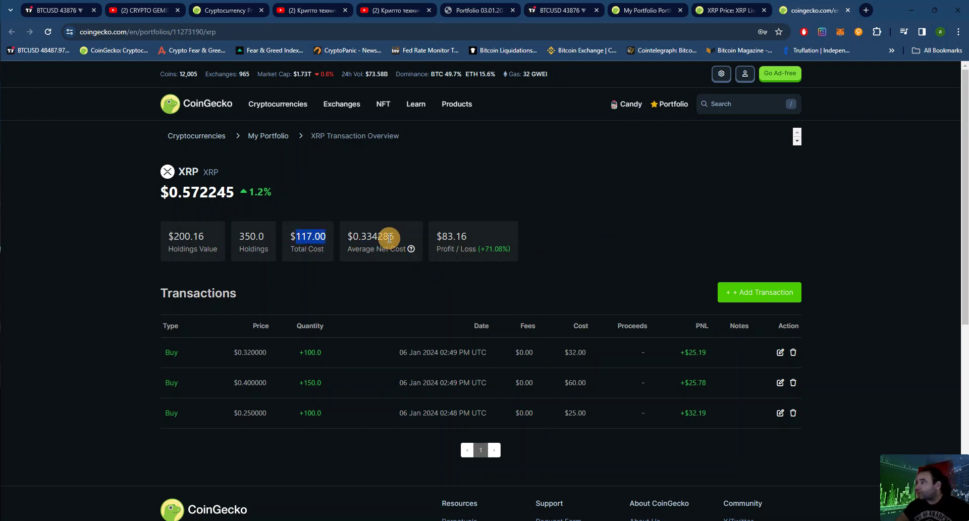
left_click_drag(359, 236, 375, 235)
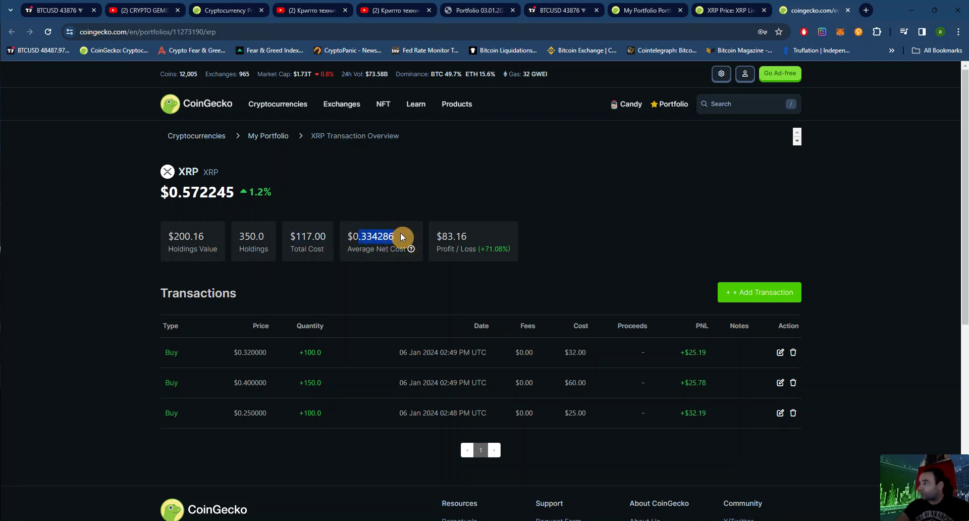
left_click(424, 194)
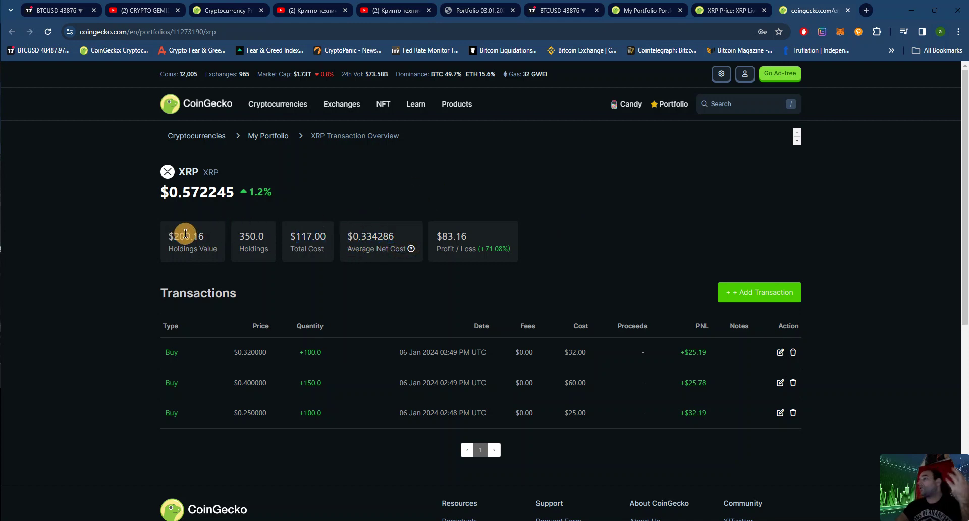
Step: Compare XRP's holdings value with its total and average net cost, and check the all-time high on XRP's coin page
left_click_drag(169, 237, 212, 228)
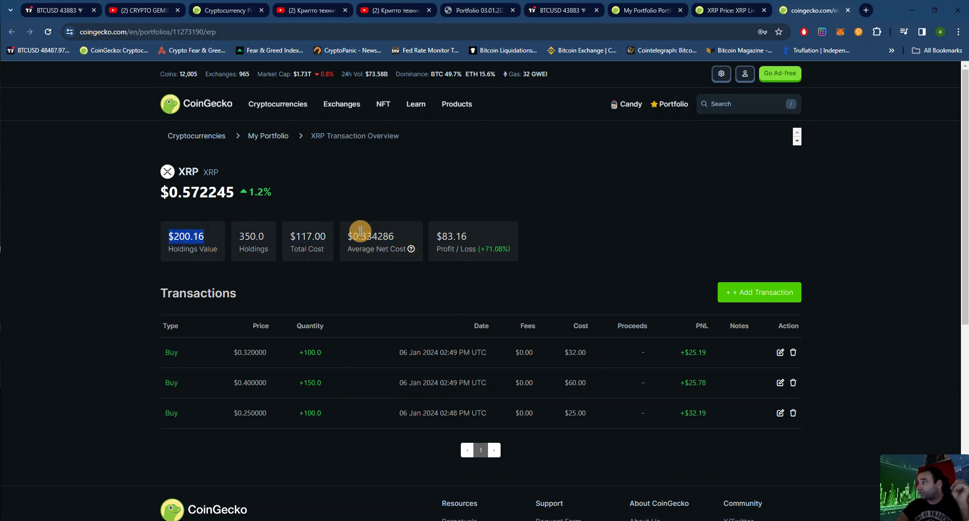
left_click(185, 229)
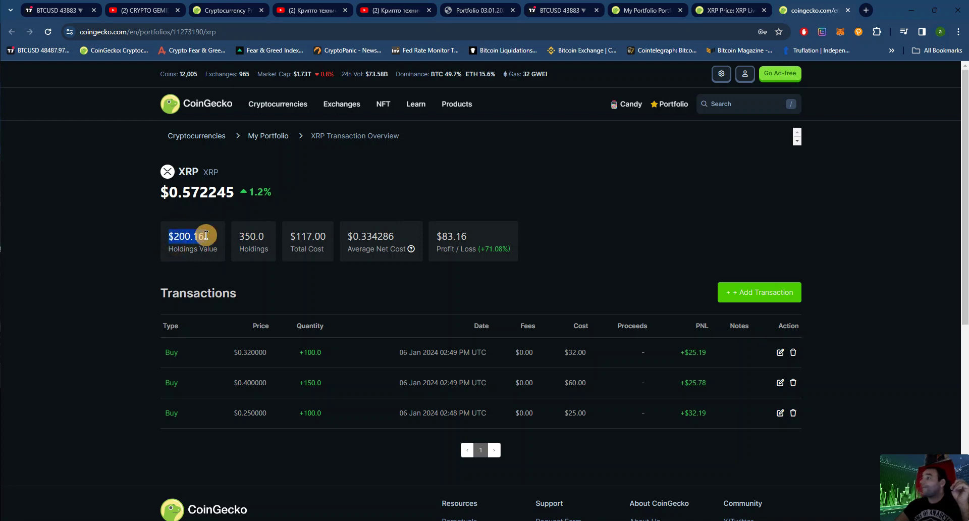
left_click_drag(295, 234, 322, 233)
left_click(341, 201)
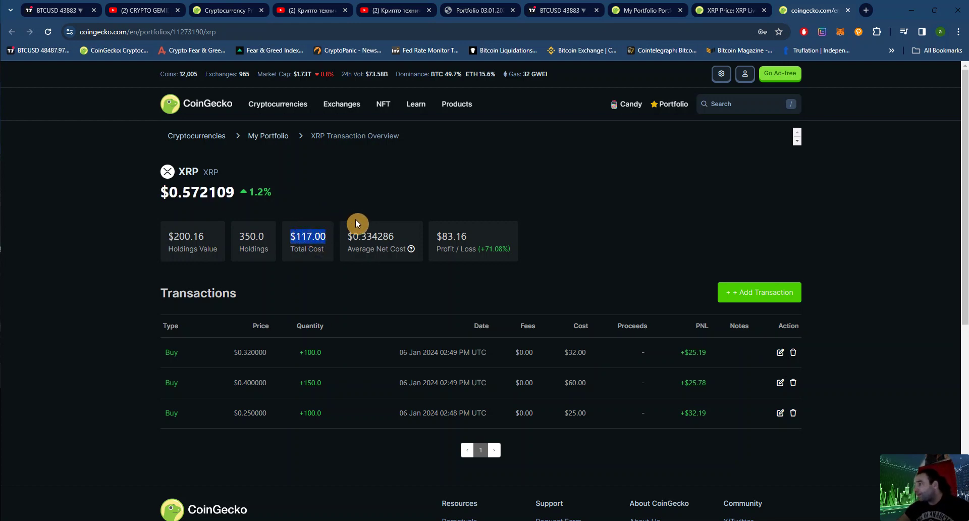
left_click_drag(347, 235, 395, 232)
left_click(727, 11)
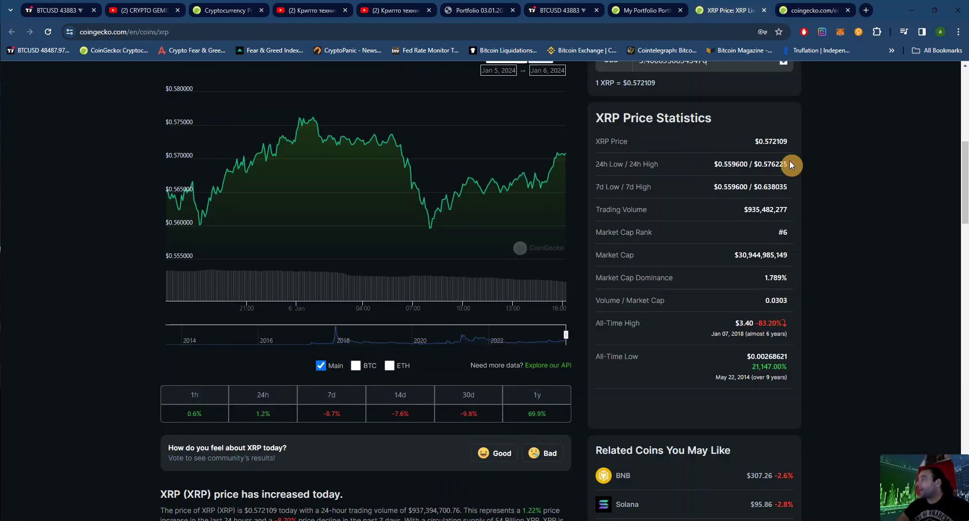
Step: Return to the portfolio and close both open XRP pages
left_click(649, 6)
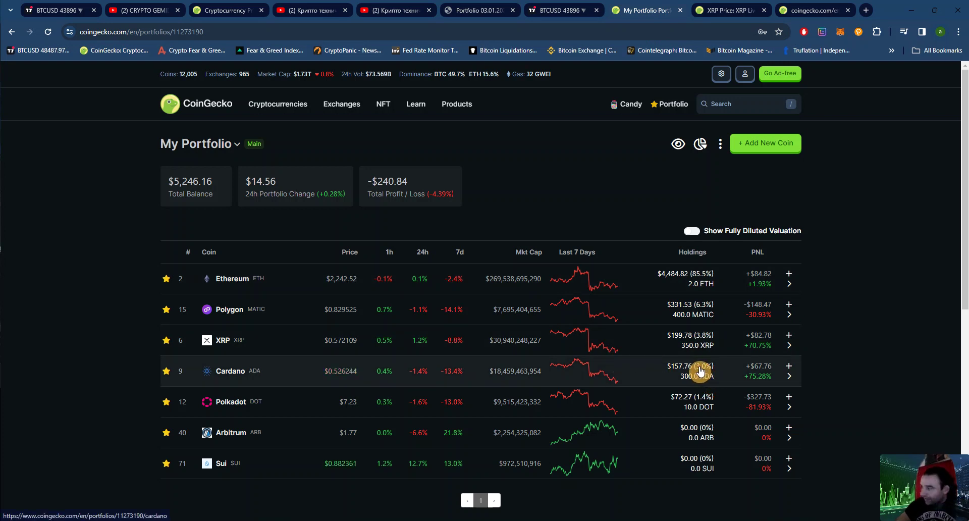
middle_click(738, 6)
middle_click(737, 6)
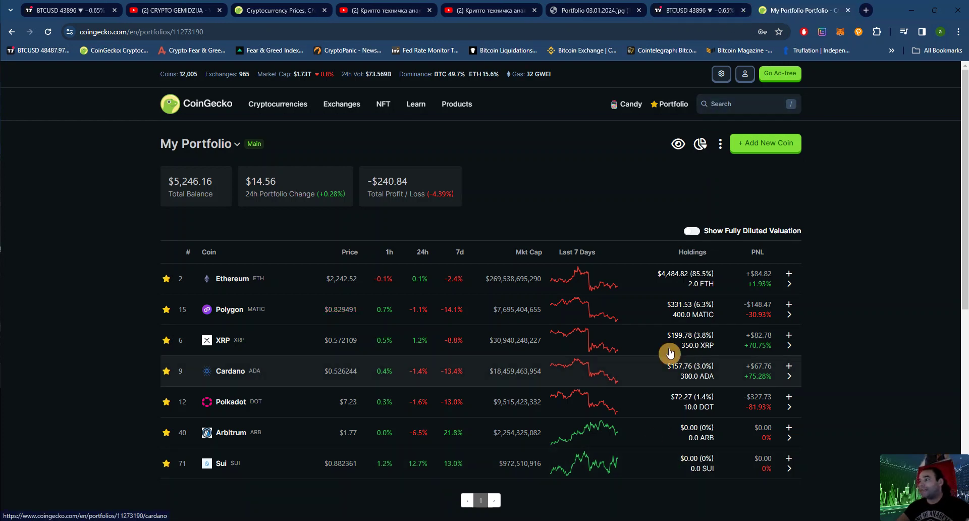
Step: Open Ethereum's transaction overview from the portfolio in a new tab and examine its profit/loss
middle_click(685, 277)
left_click(802, 10)
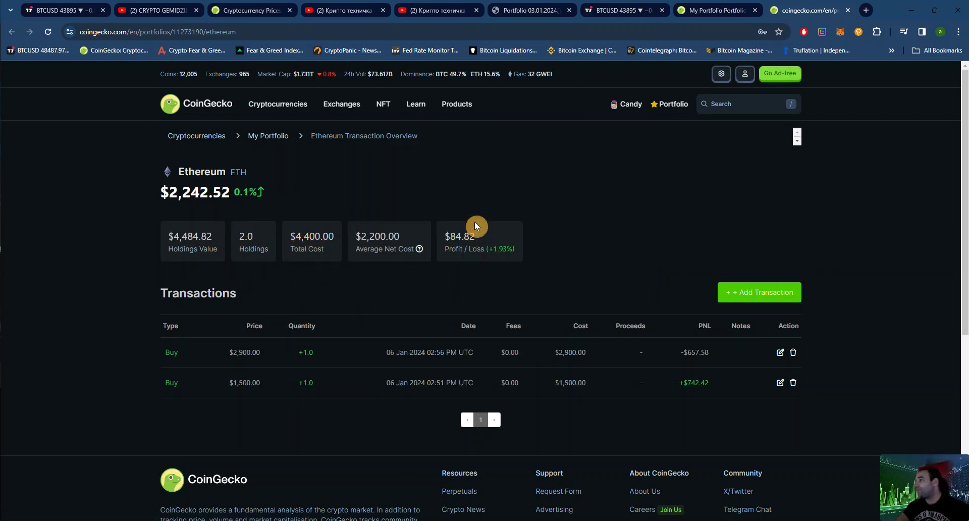
left_click_drag(451, 239, 475, 236)
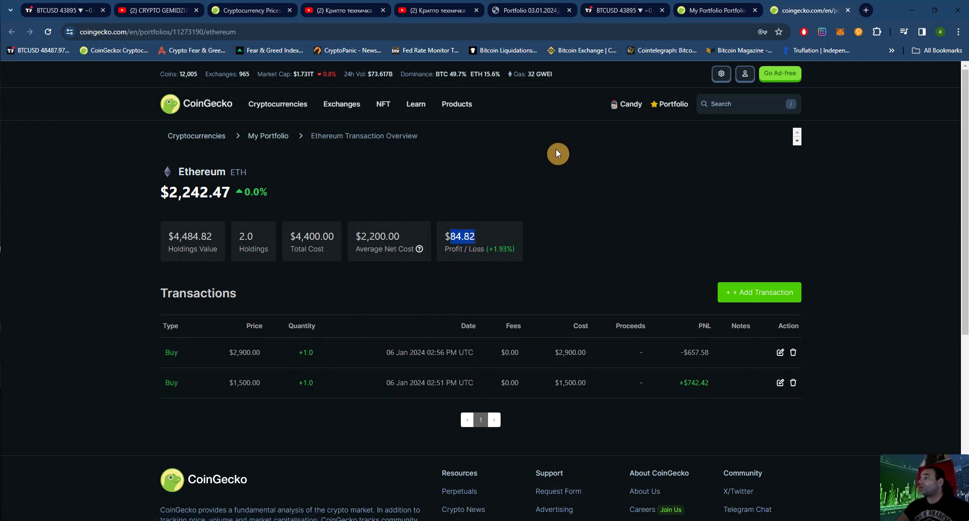
Step: Open Ethereum's coin page in a new tab and check the all-time high in its price statistics
middle_click(222, 173)
left_click(793, 13)
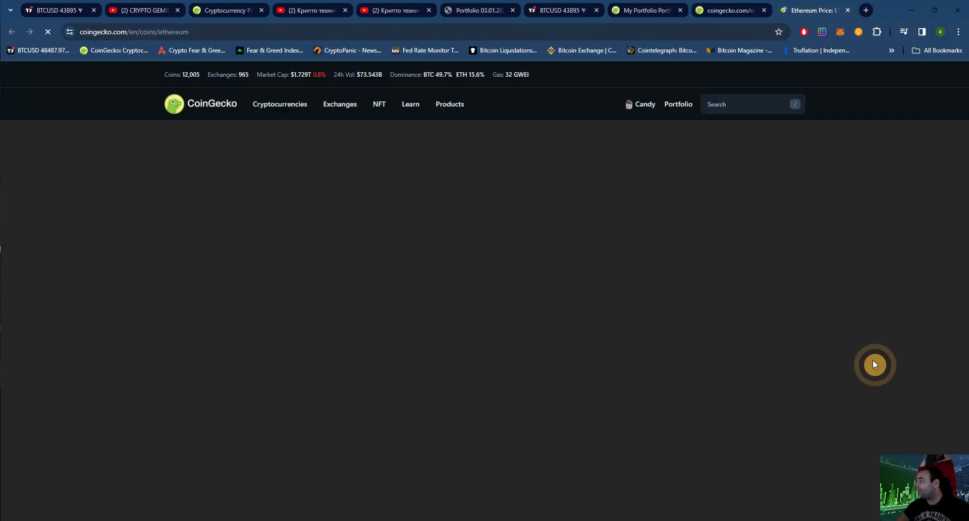
scroll(794, 361, "down", 7)
mouse_move(795, 374)
left_mouse_down()
mouse_move(724, 374)
mouse_move(797, 373)
left_mouse_up()
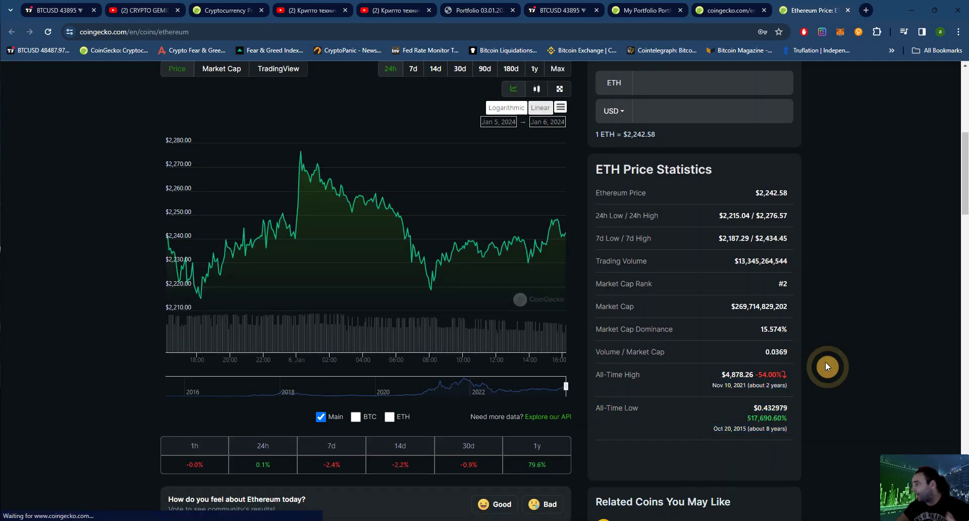
Step: Return to the Ethereum transaction overview and review the ETH holdings and total cost
left_click(732, 10)
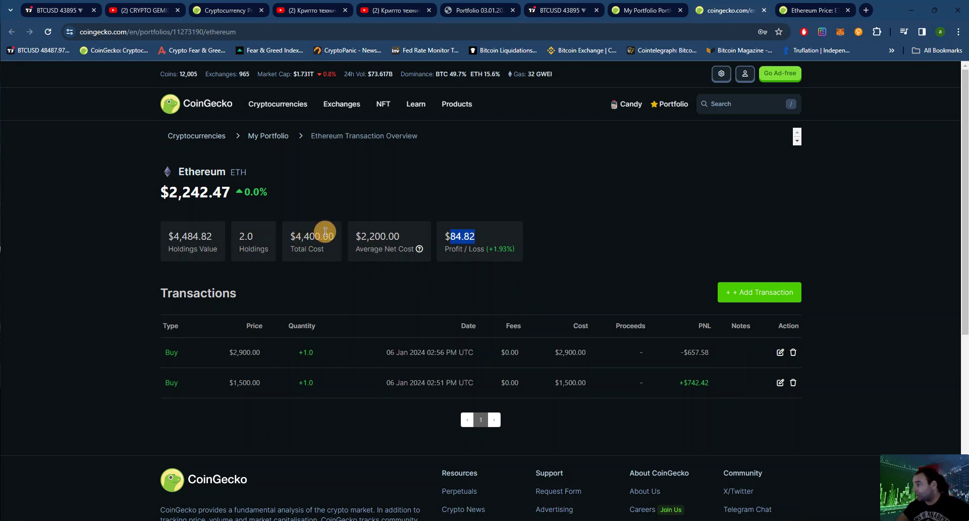
left_click_drag(236, 235, 262, 236)
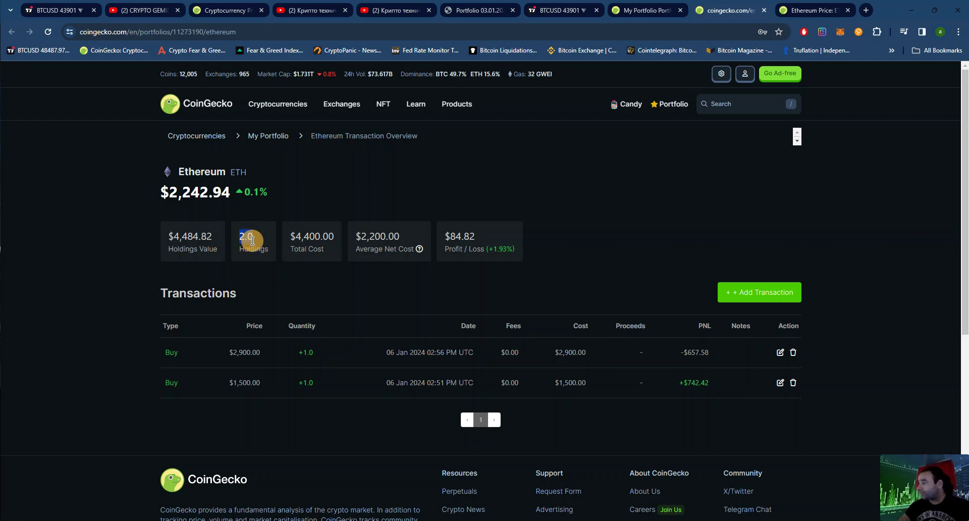
left_click_drag(292, 235, 334, 238)
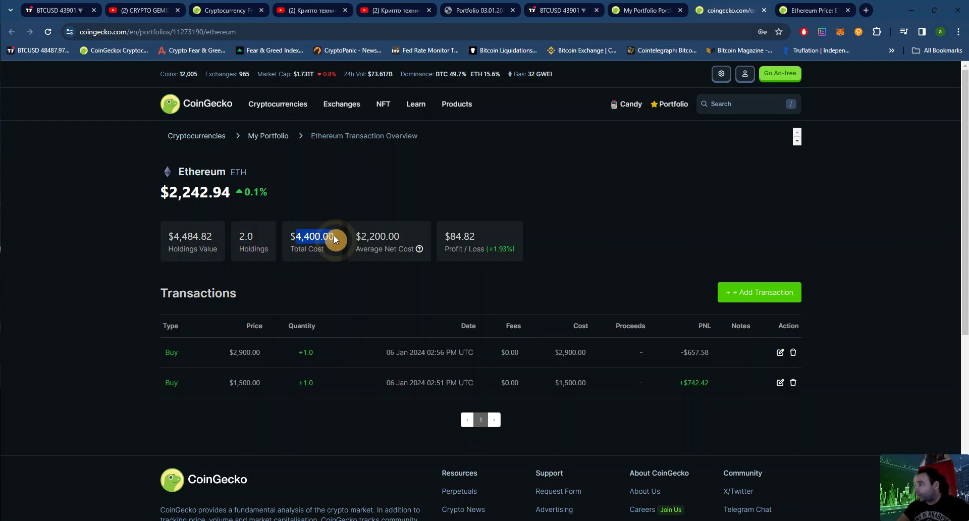
left_click(361, 212)
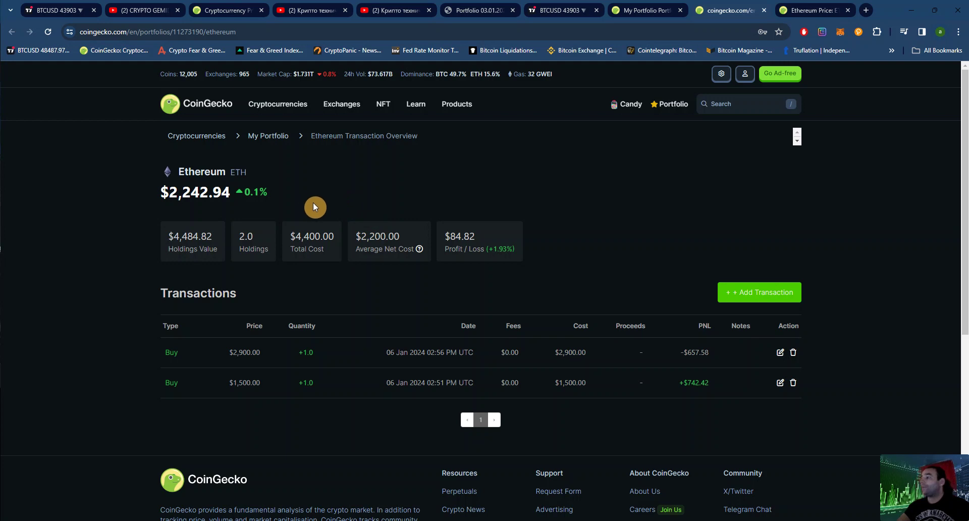
double_click(254, 238)
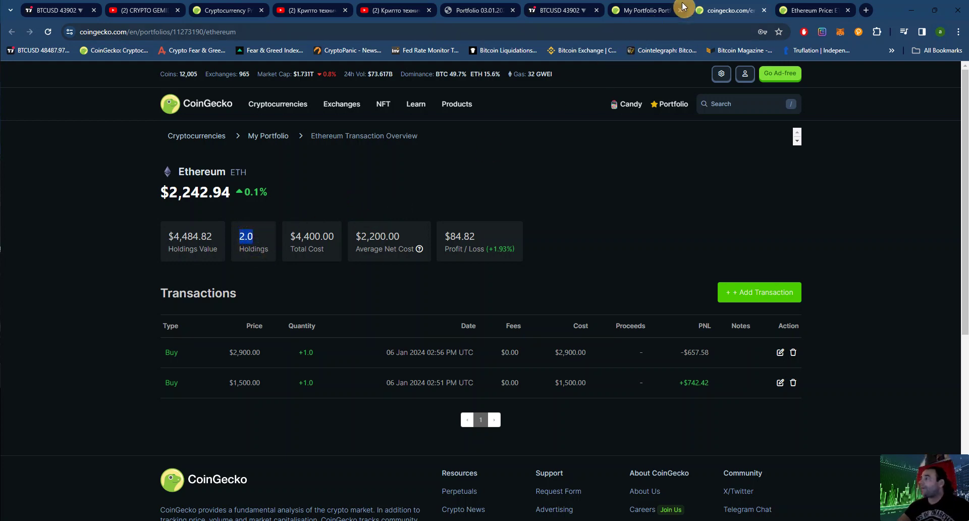
Step: Recheck Ethereum's price statistics, and close both Ethereum pages to get back to the portfolio
left_click(810, 10)
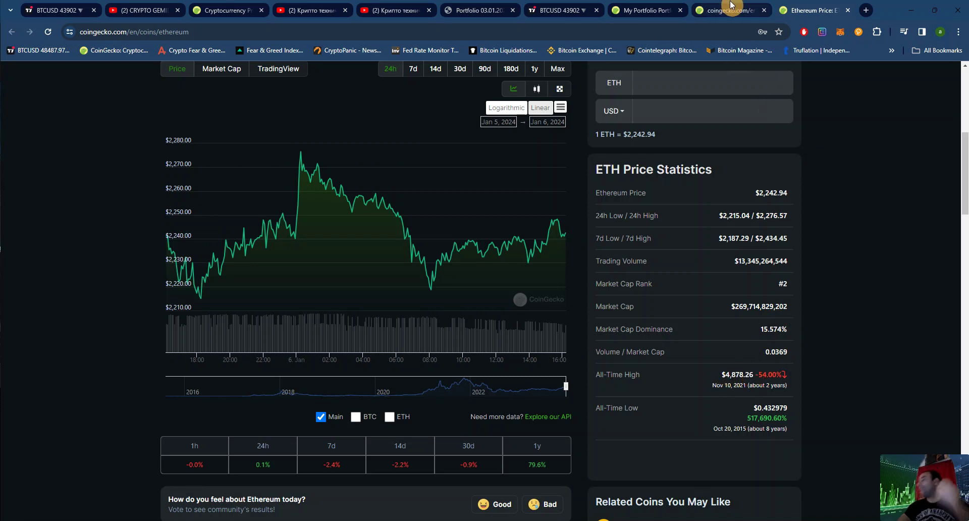
left_click(764, 10)
left_click(763, 10)
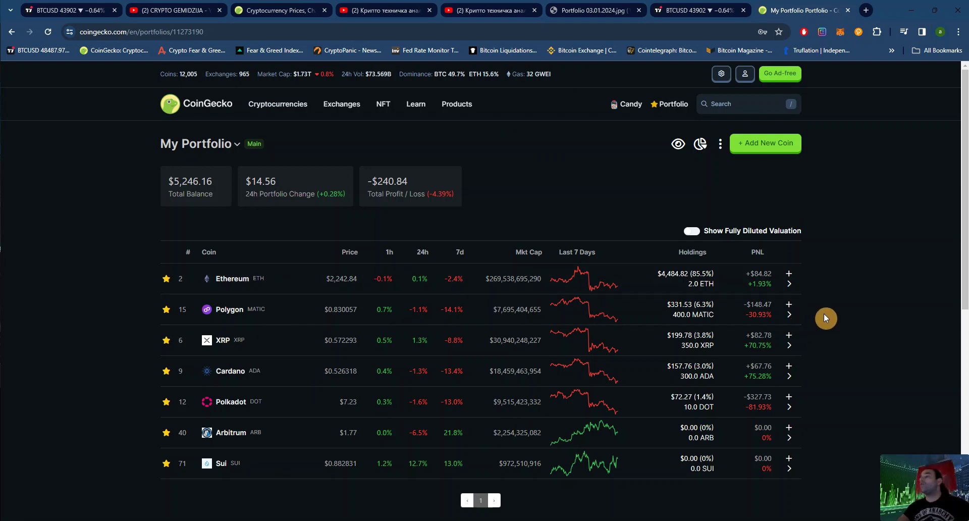
Step: Open Cardano's transaction overview and coin page in new tabs, and review its holdings, total cost and average net cost in the overview
middle_click(700, 373)
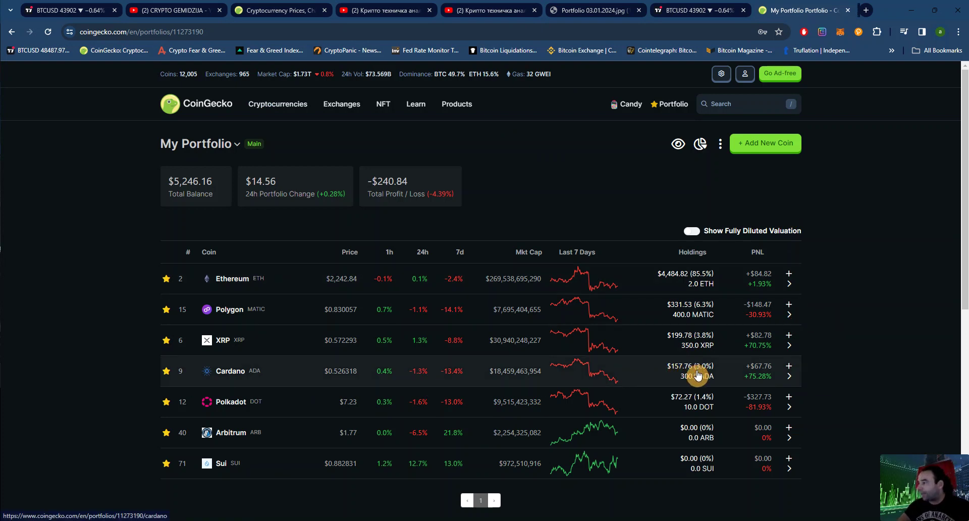
middle_click(226, 372)
left_click(742, 10)
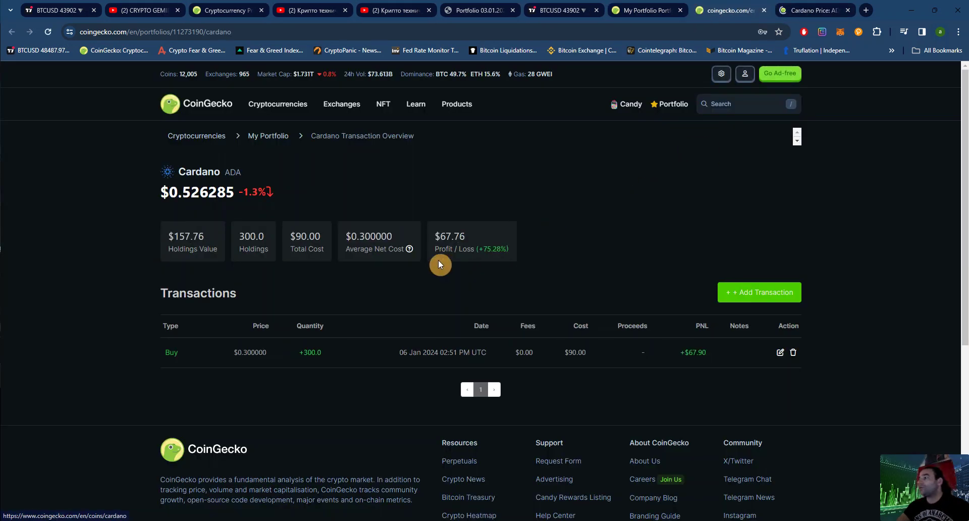
double_click(247, 236)
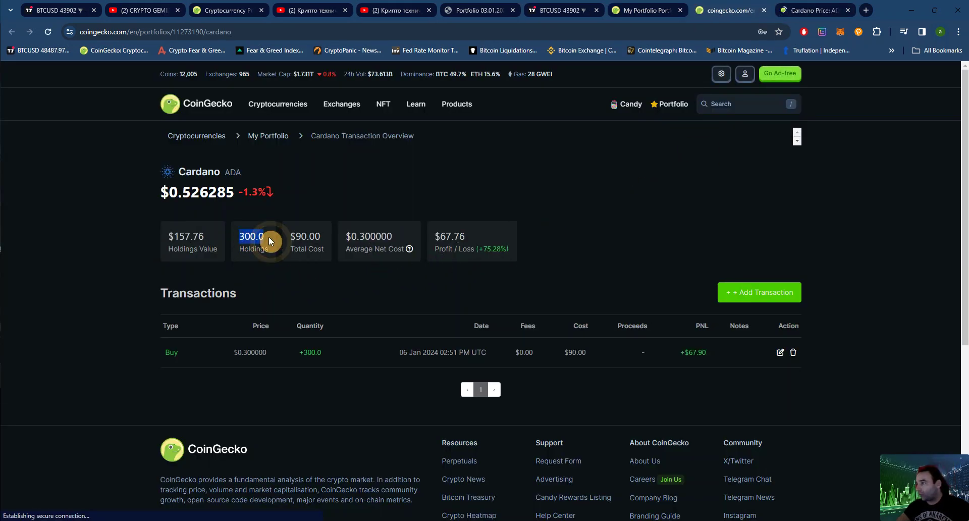
double_click(306, 237)
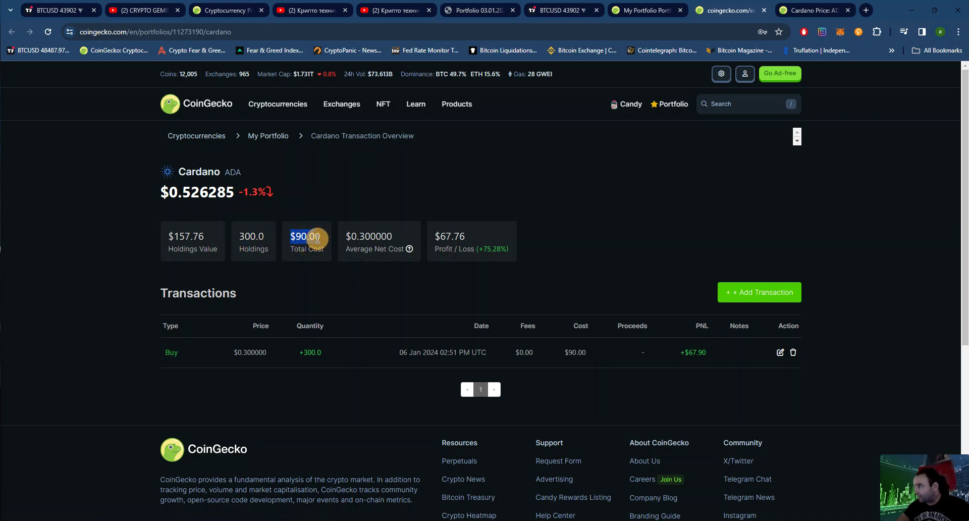
double_click(378, 236)
left_click(375, 197)
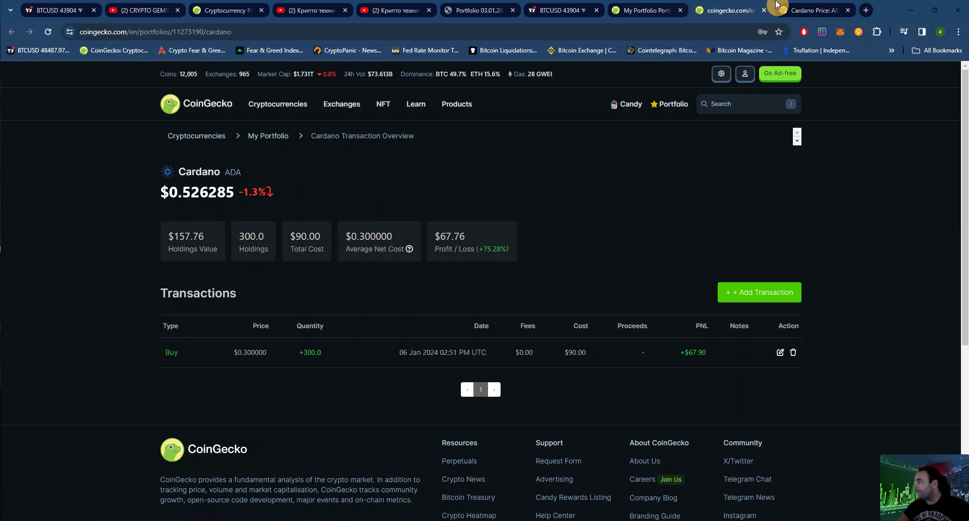
Step: Check Cardano's all-time high in the price statistics on its coin page, and return to the portfolio
left_click(810, 10)
scroll(782, 337, "down", 7)
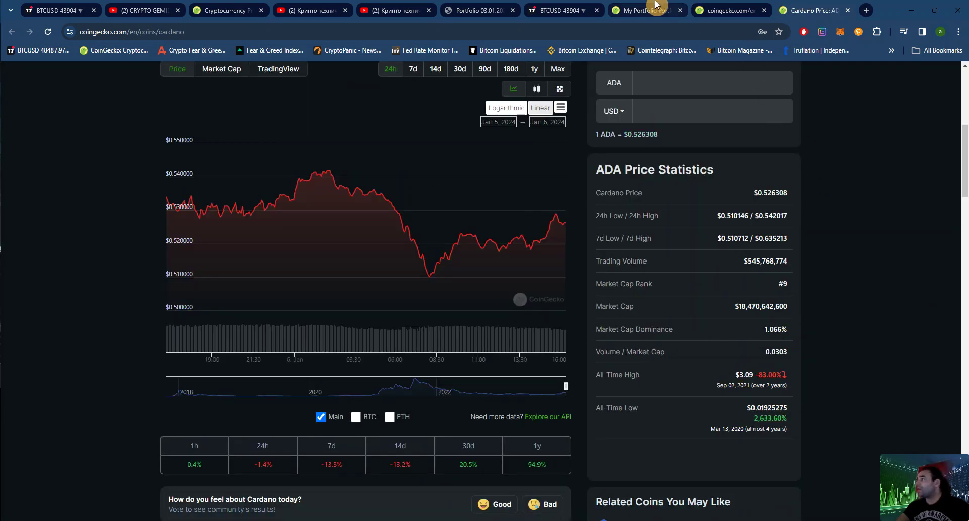
left_click(655, 7)
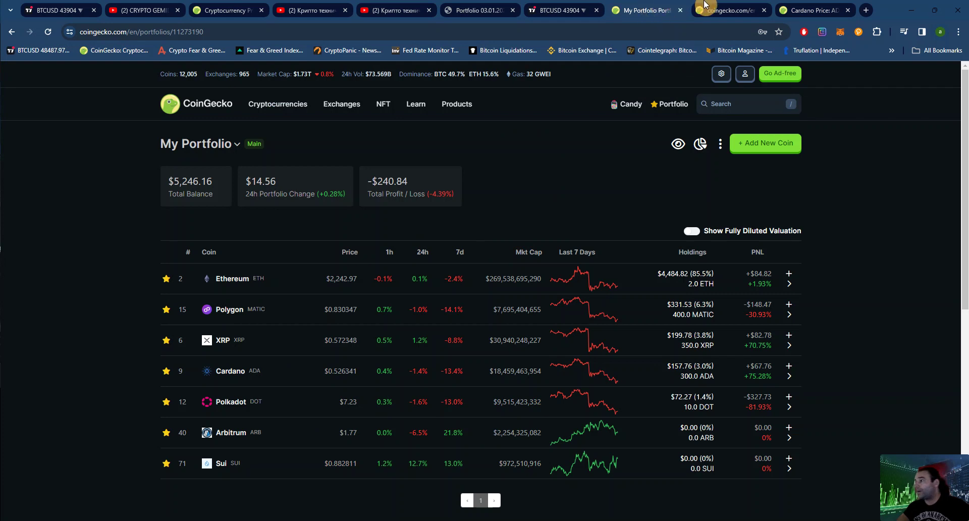
Step: Revisit the total cost in the Cardano transaction overview, and go back to the portfolio to review the coin quantities held
left_click(687, 5)
left_click_drag(296, 235, 324, 236)
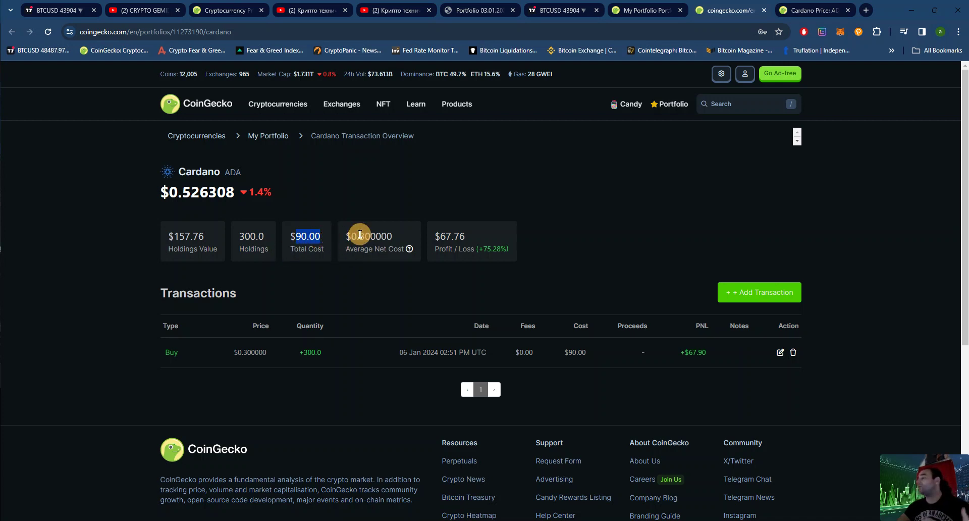
left_click(423, 214)
left_click(640, 6)
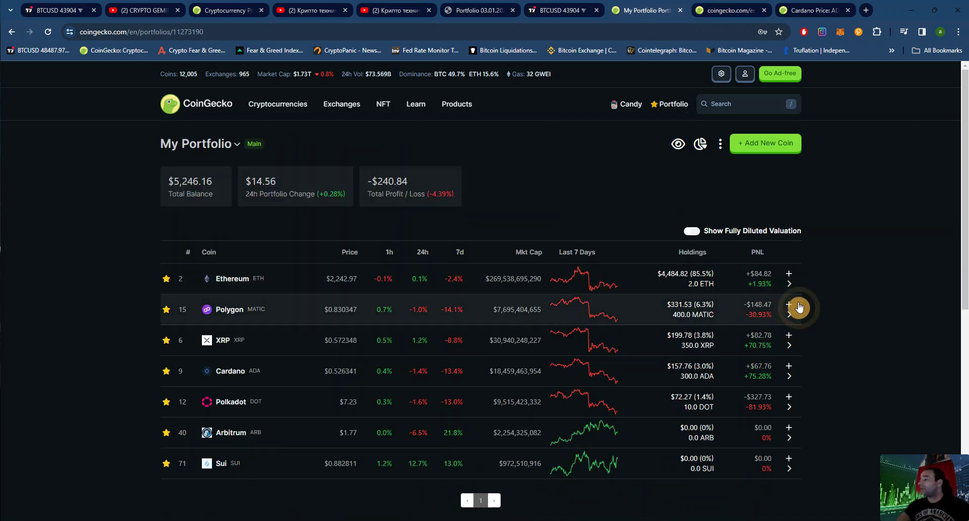
scroll(855, 291, "down", 1)
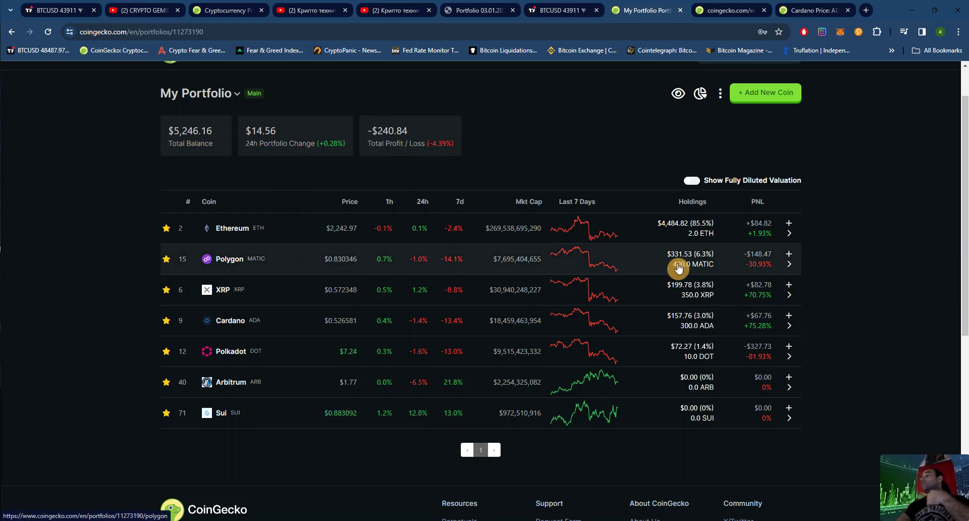
Step: Switch to TradingView's monthly BTCUSD chart with the halving marks and look through the altcoins in the Bitcoin watchlist
left_click(534, 11)
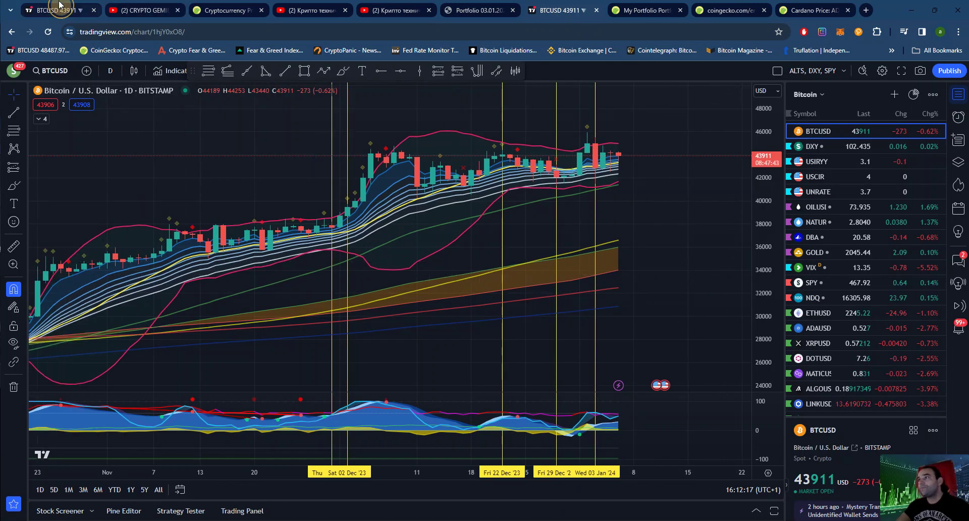
key("ctrl+1")
left_click(958, 94)
scroll(858, 282, "down", 10)
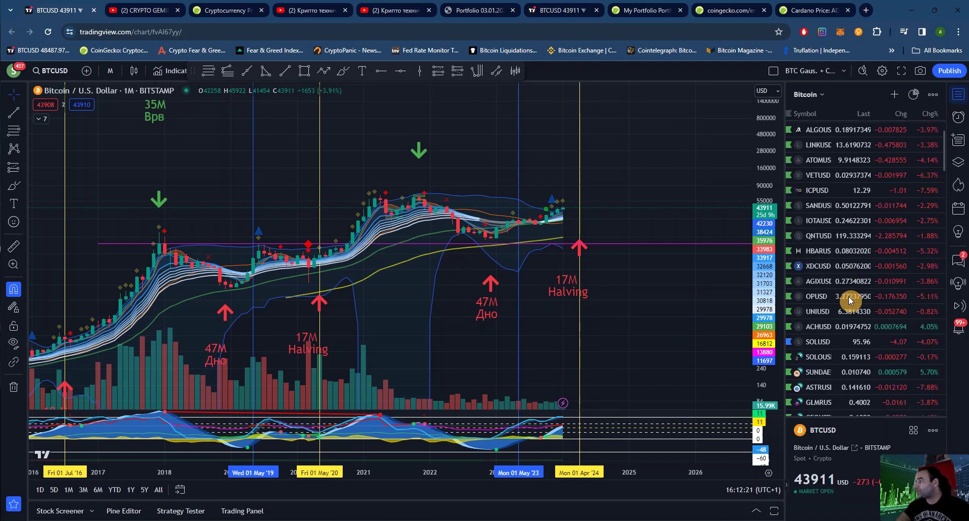
Step: Load the OPUSD monthly chart from the watchlist and examine its Fibonacci extension levels above the current price
scroll(849, 301, "up", 5)
left_click(848, 303)
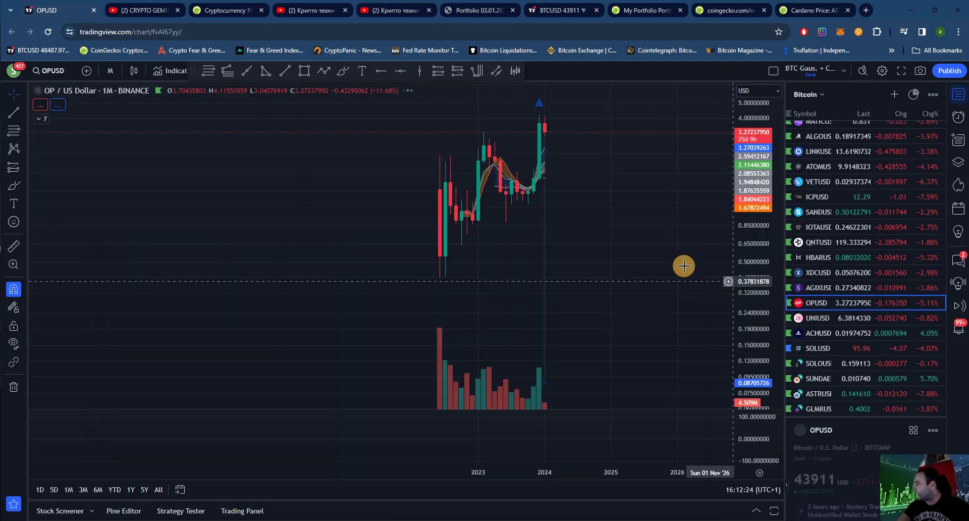
scroll(635, 262, "up", 5)
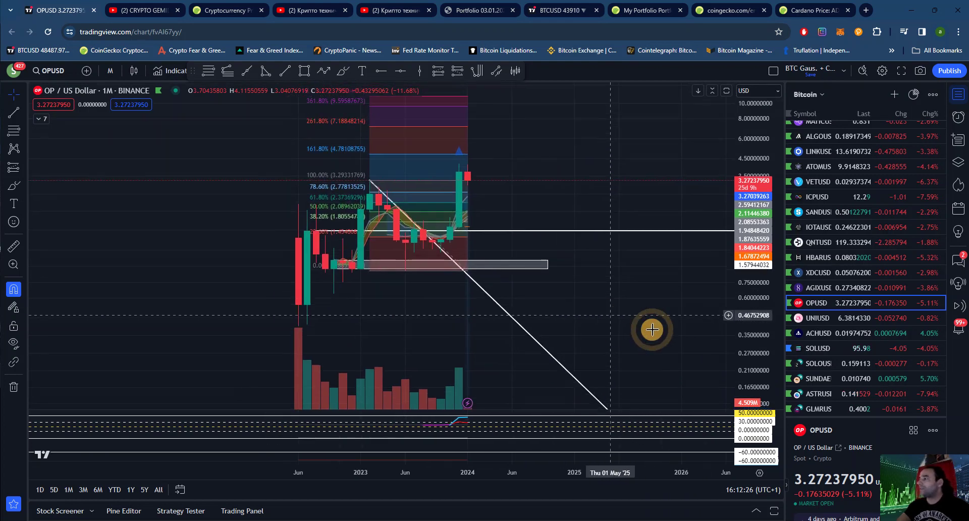
scroll(544, 210, "left", 3)
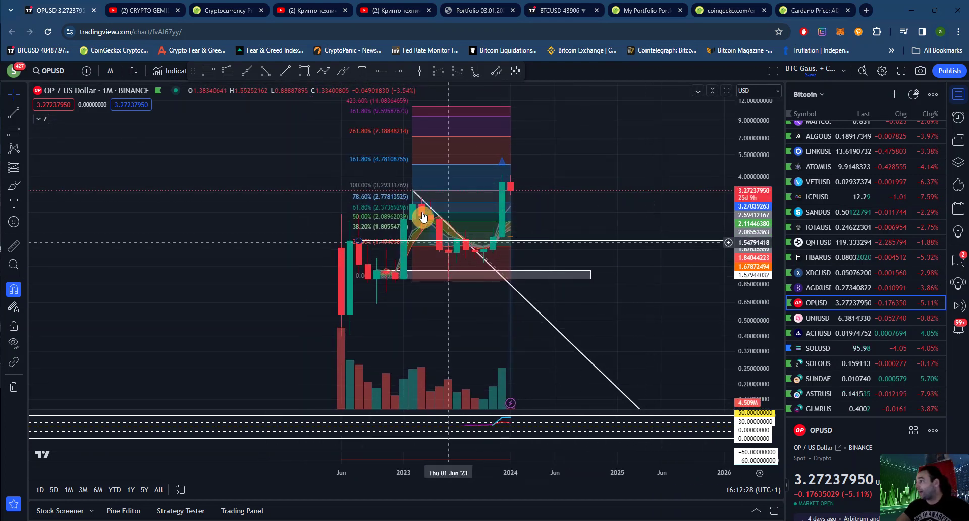
scroll(521, 252, "up", 1)
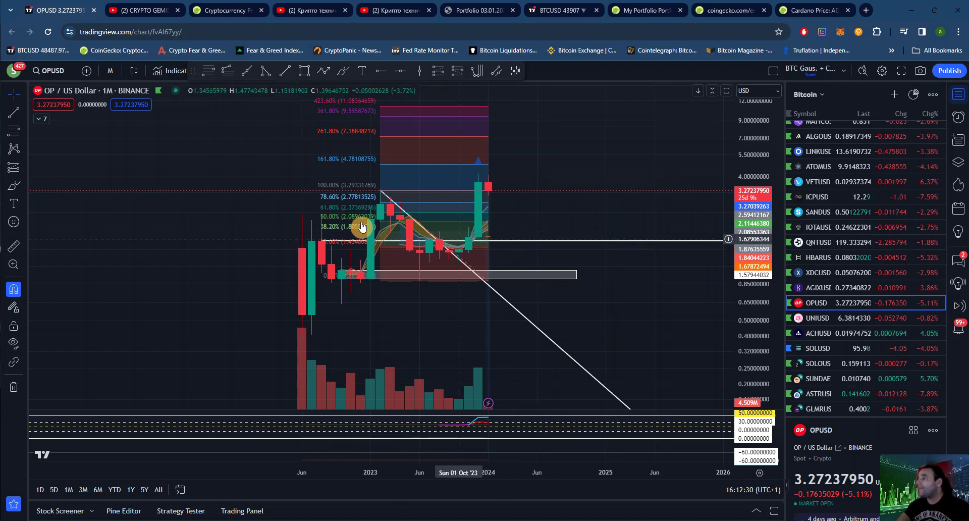
left_click_drag(630, 168, 652, 194)
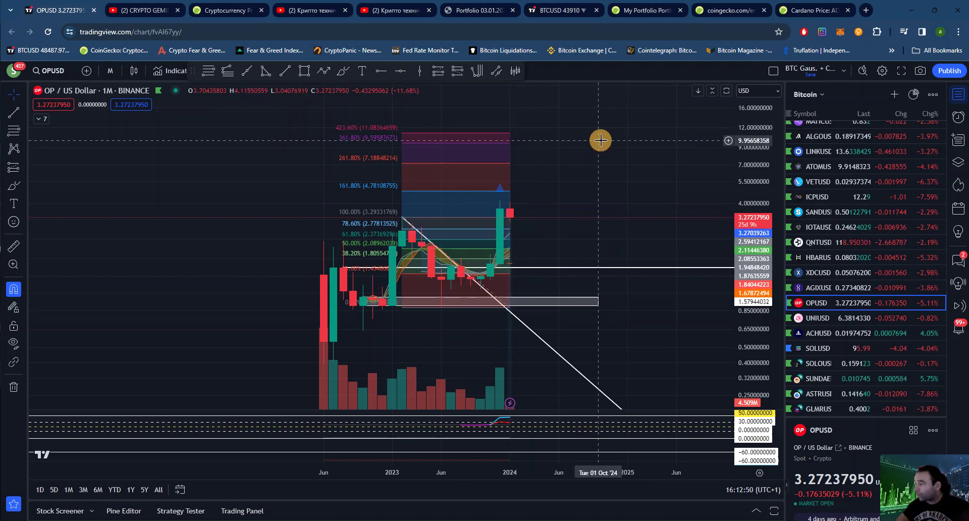
left_click_drag(611, 176, 612, 188)
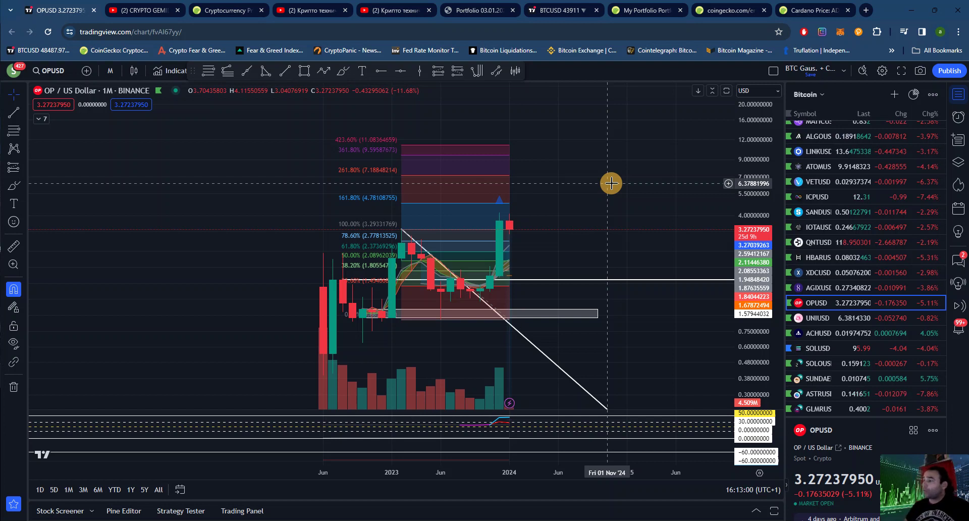
scroll(610, 183, "up", 1)
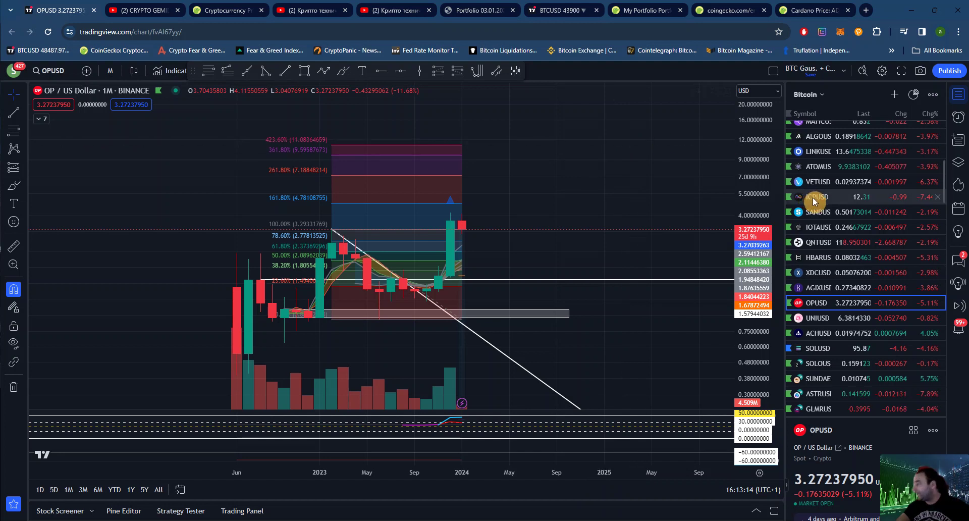
Step: Return to the BTCUSD monthly chart and rescale its price axis and timeline to compare the halving, bottom and top marks
scroll(822, 211, "up", 5)
left_click(818, 131)
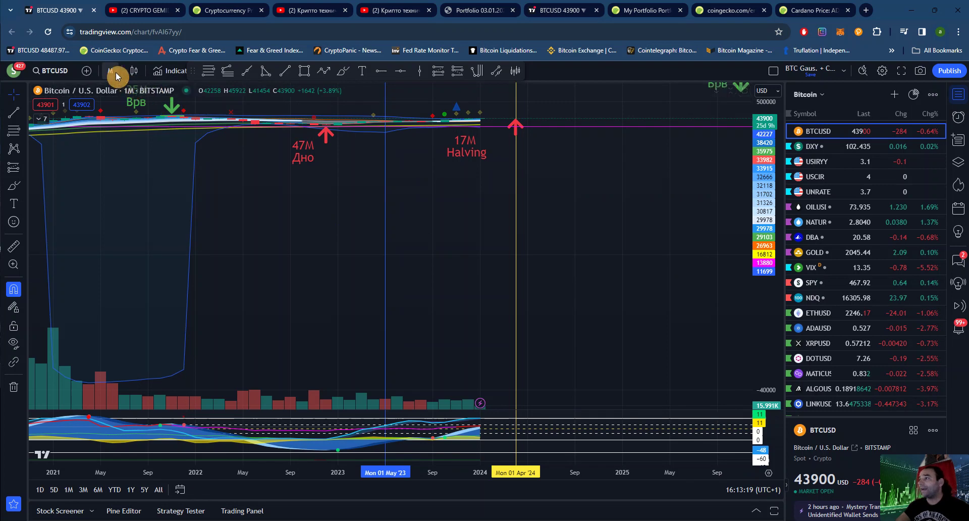
scroll(453, 226, "down", 1)
scroll(452, 226, "down", 5)
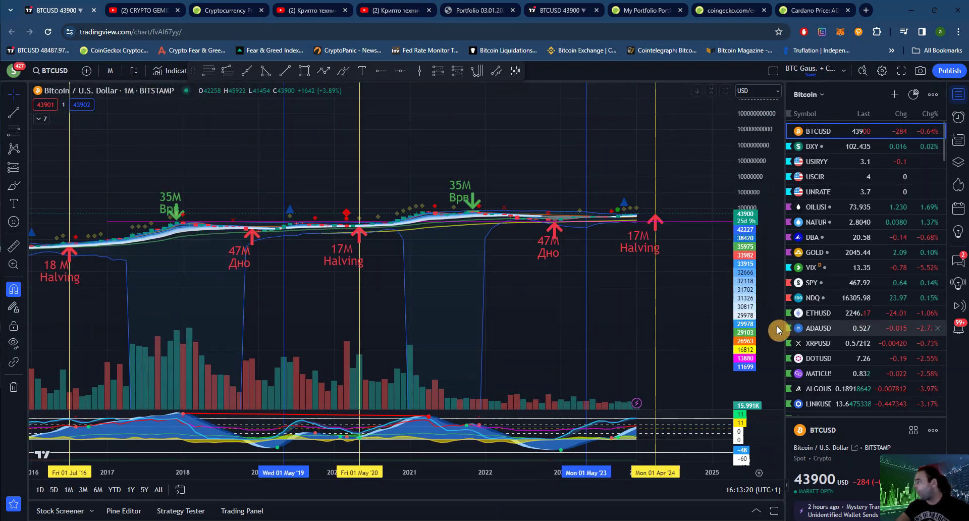
left_click_drag(761, 224, 632, 168)
left_click_drag(530, 264, 538, 316)
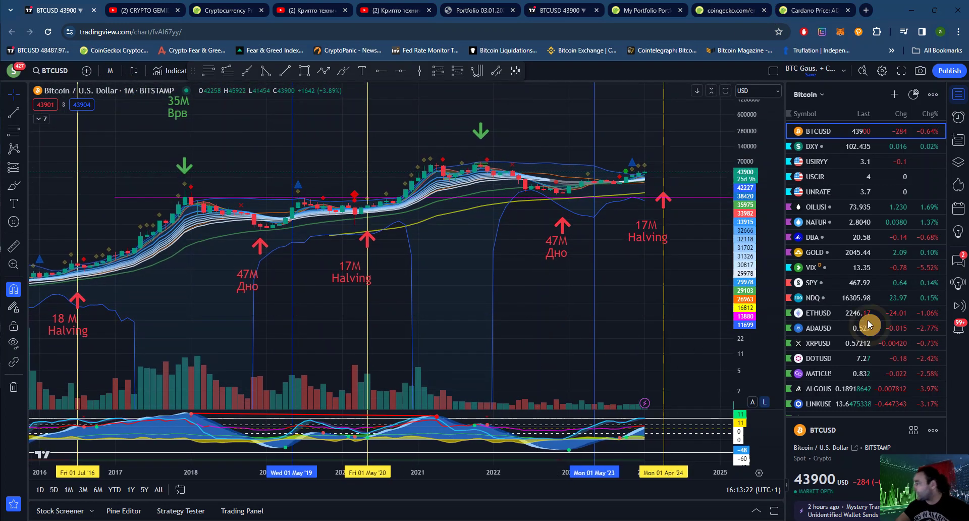
left_click_drag(776, 304, 750, 157)
scroll(558, 289, "up", 3)
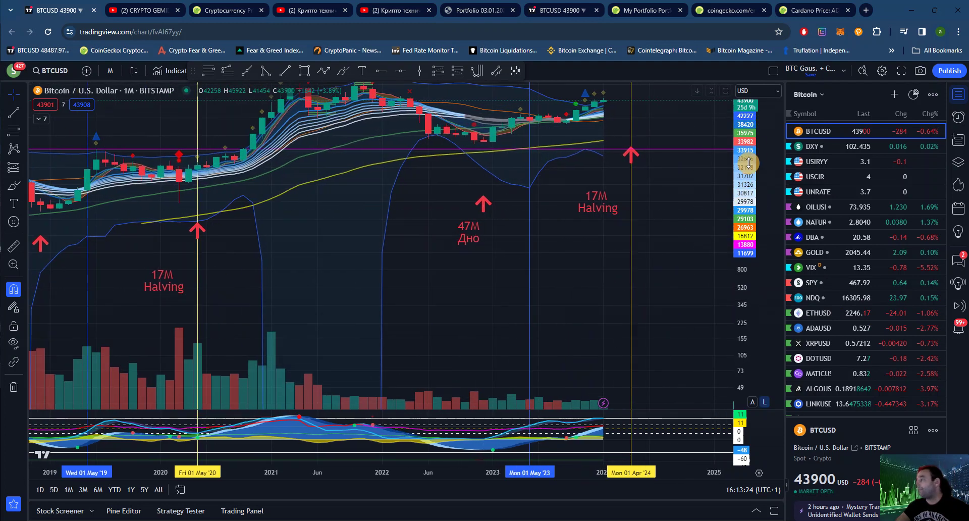
left_click_drag(608, 342, 640, 460)
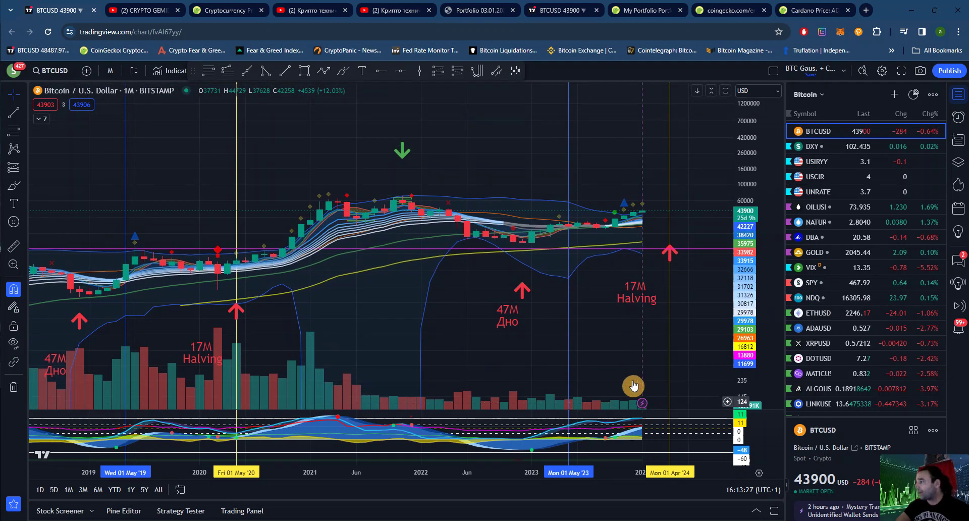
scroll(615, 357, "down", 2)
scroll(615, 358, "down", 2)
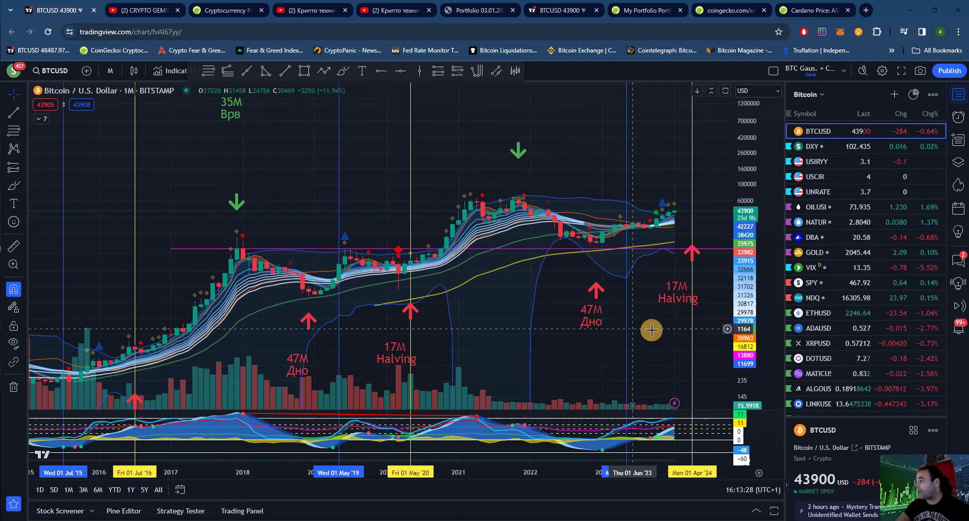
Step: Hide the watchlist and stretch the BTCUSD chart to review the cycles from the 2012 halving mark to April 2024
left_click(957, 94)
left_click_drag(928, 167, 928, 237)
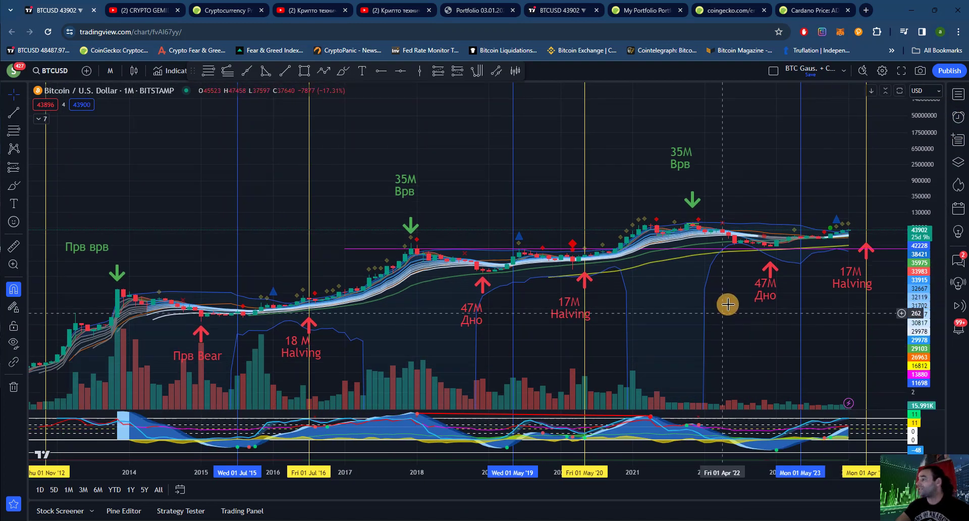
left_click_drag(667, 304, 629, 307)
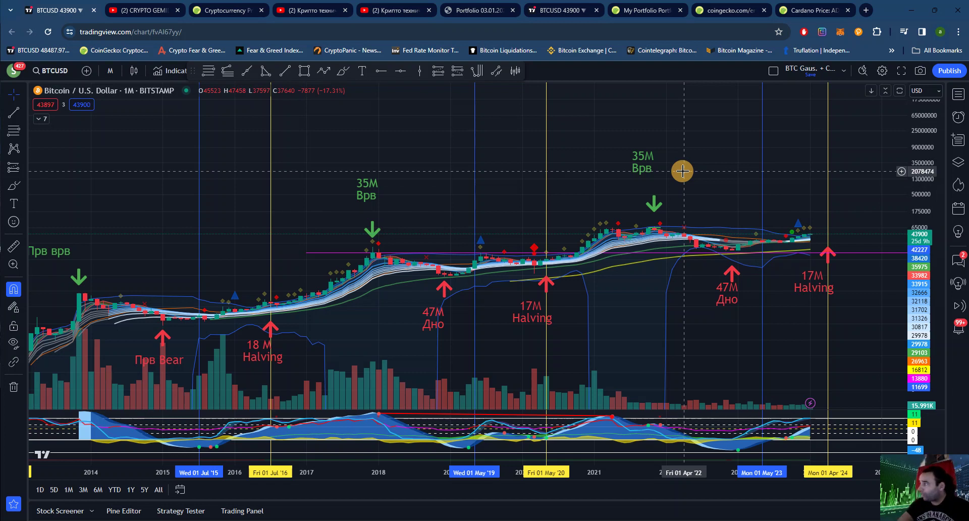
Step: Go back to the CoinGecko portfolio to review its total profit/loss, and bring up the note listing the two portfolio-tracking options
left_click(646, 10)
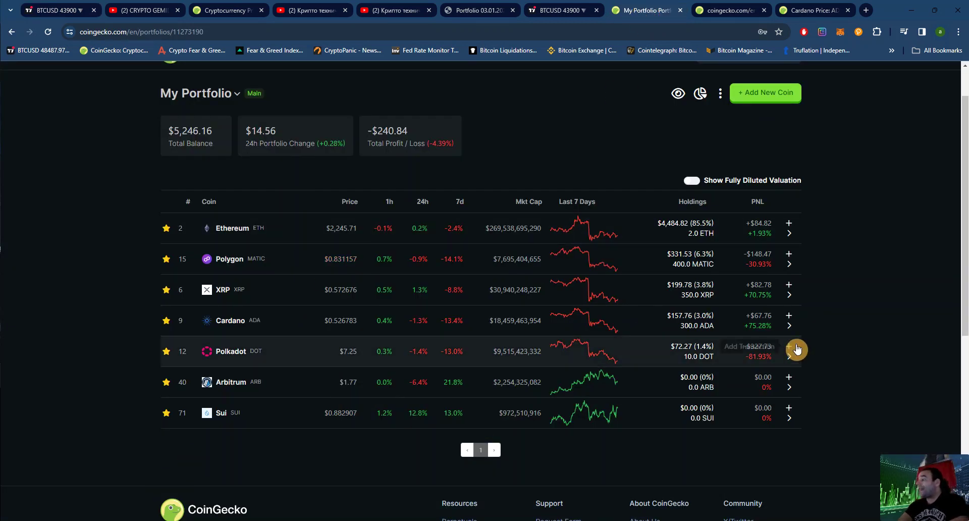
left_click_drag(382, 132, 474, 144)
left_click(542, 148)
scroll(535, 143, "up", 1)
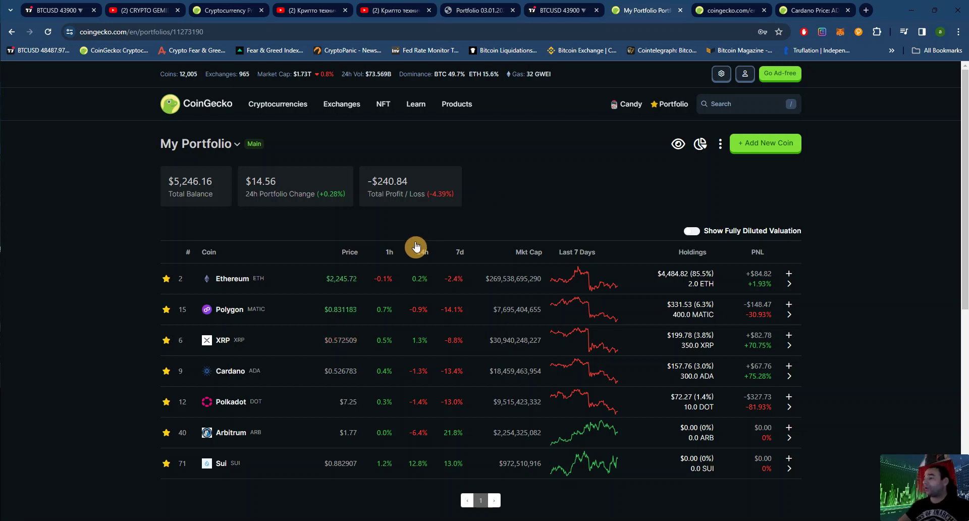
left_click(297, 520)
left_click_drag(811, 231, 887, 283)
left_click(897, 283)
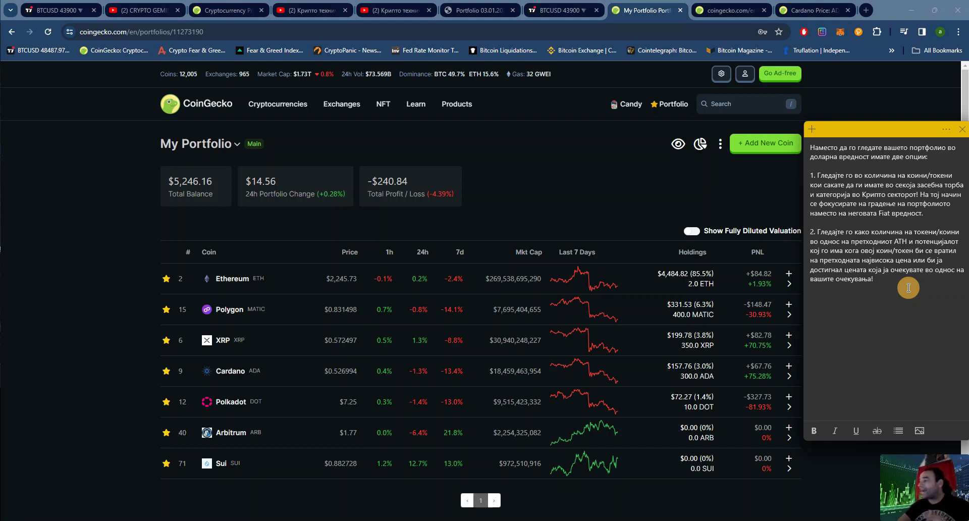
Step: Show the CoinGecko portfolio's allocation charts and compare them with the saved portfolio image of coin categories and percentages
left_click(699, 144)
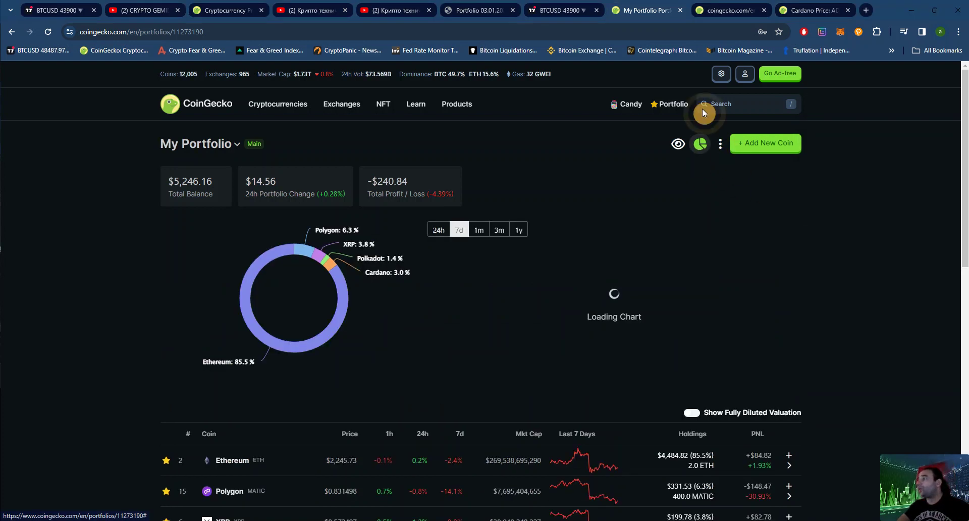
left_click(474, 10)
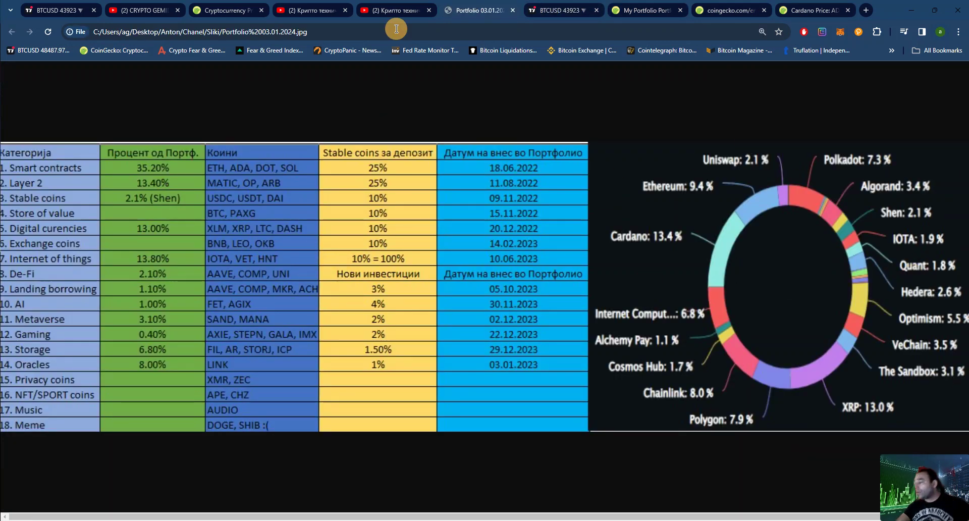
Step: Return to the BTCUSD chart and examine the projected 35M cycle top beyond the April 2024 halving
left_click(71, 10)
left_click_drag(942, 340, 907, 223)
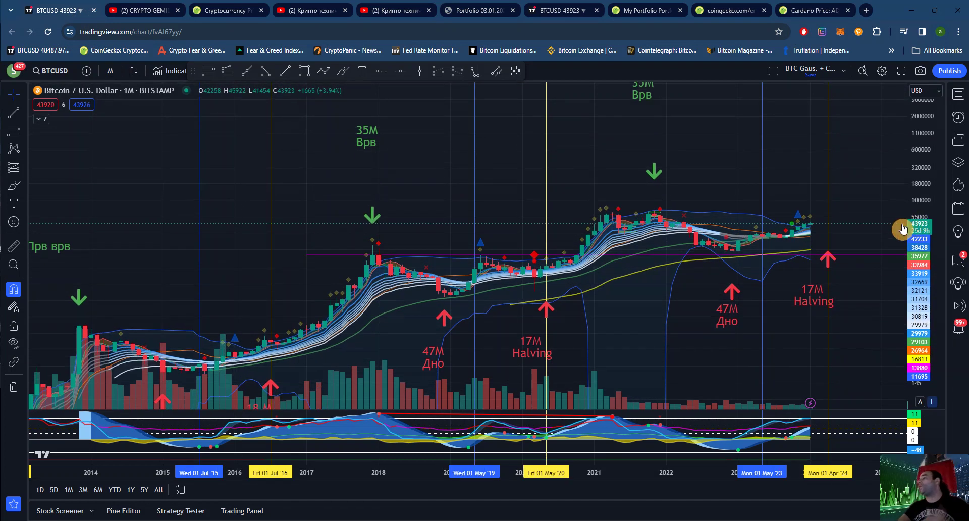
left_click_drag(850, 162, 572, 247)
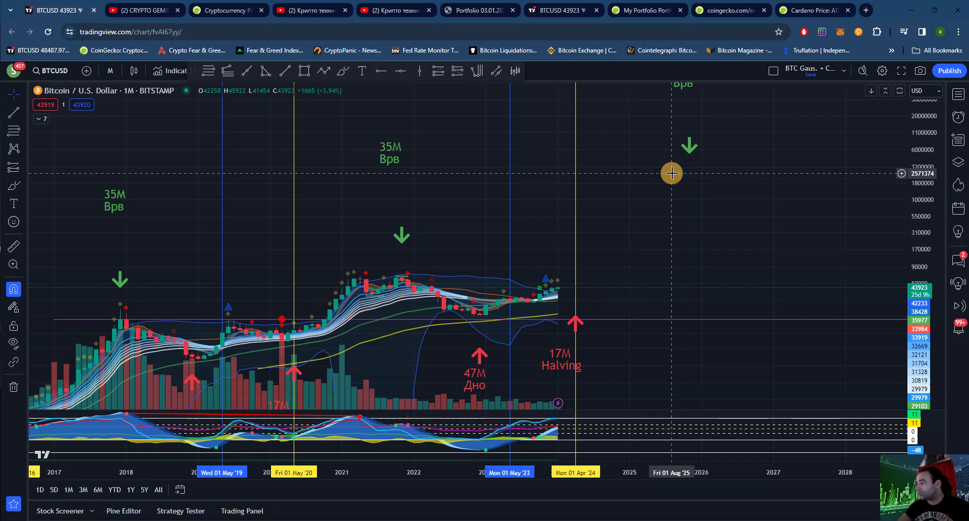
left_click_drag(649, 240, 618, 289)
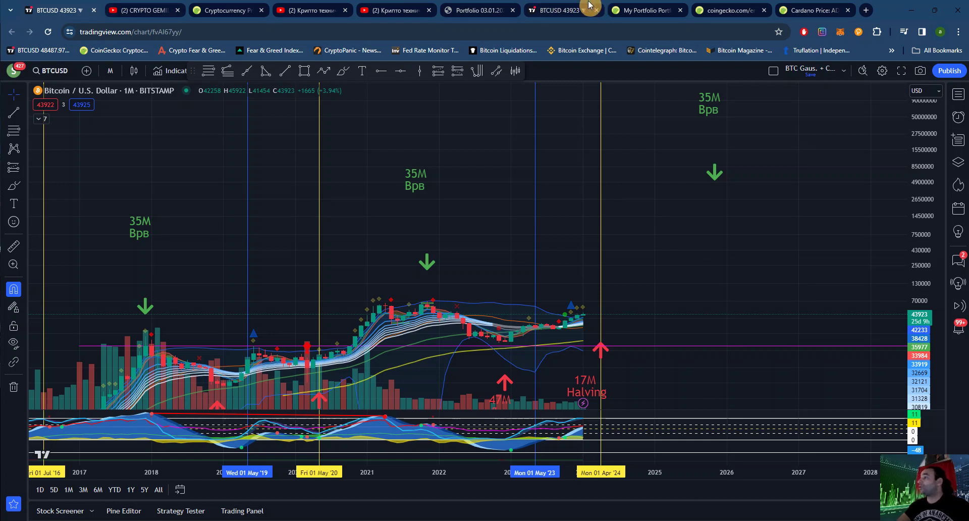
Step: Revisit the portfolio category image, and open the bookmarked Bitcoin Block Reward Halving Countdown page to check the time remaining
left_click(477, 10)
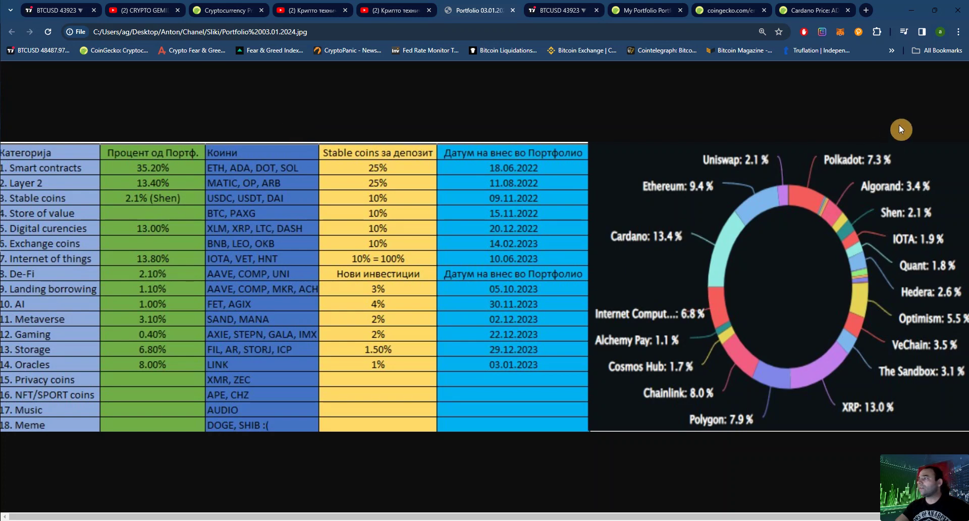
left_click(865, 10)
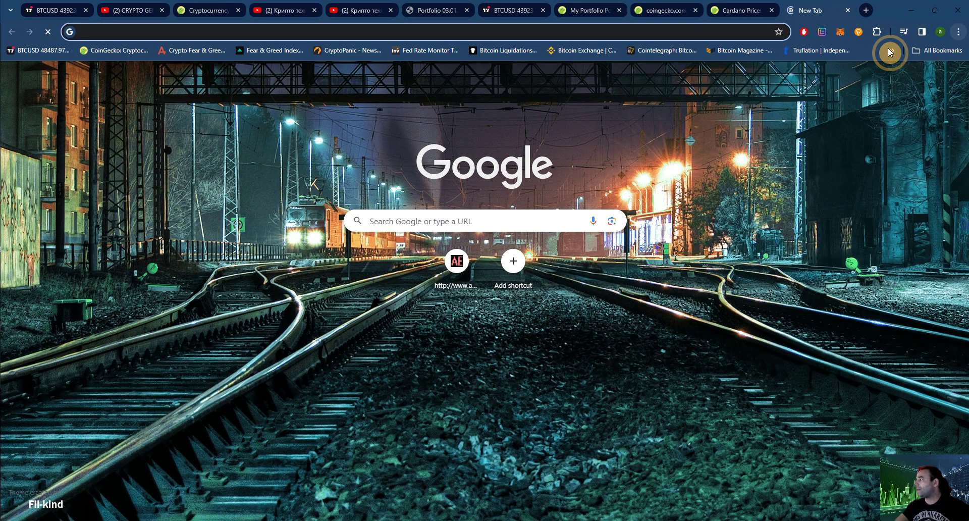
left_click(888, 50)
left_click(858, 165)
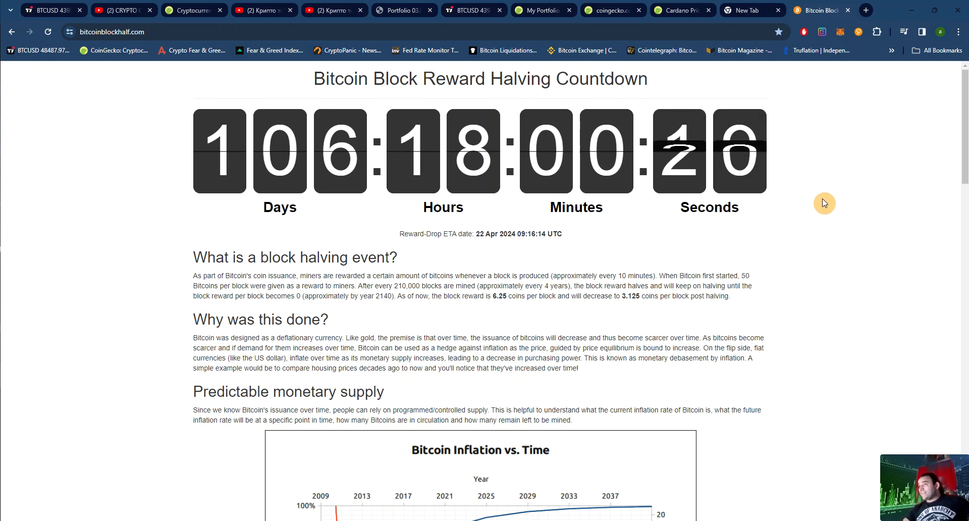
Step: Glance at the YouTube channel and the CoinGecko portfolio, and open the channel's 06.01.2024 altcoin Melt Down market update video and pause it
left_click(115, 8)
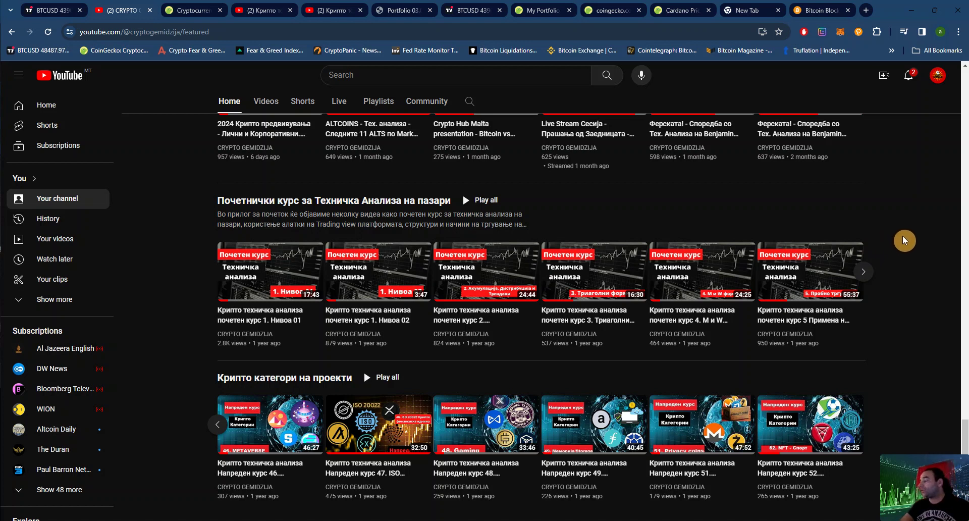
left_click(541, 10)
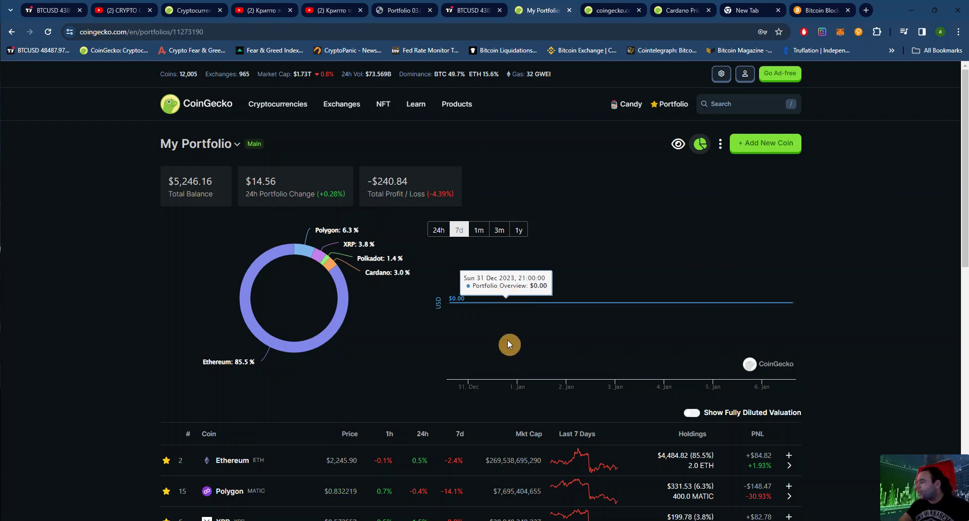
left_click(124, 7)
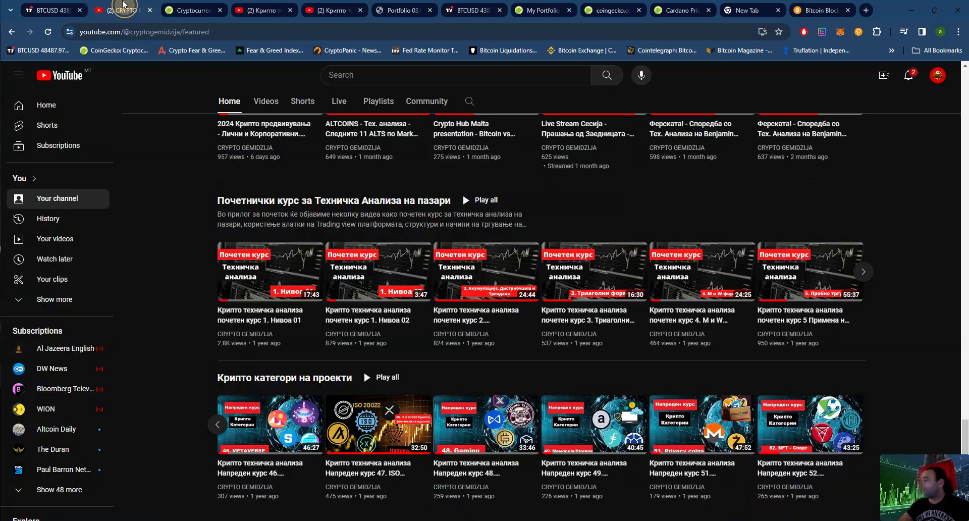
scroll(443, 296, "up", 15)
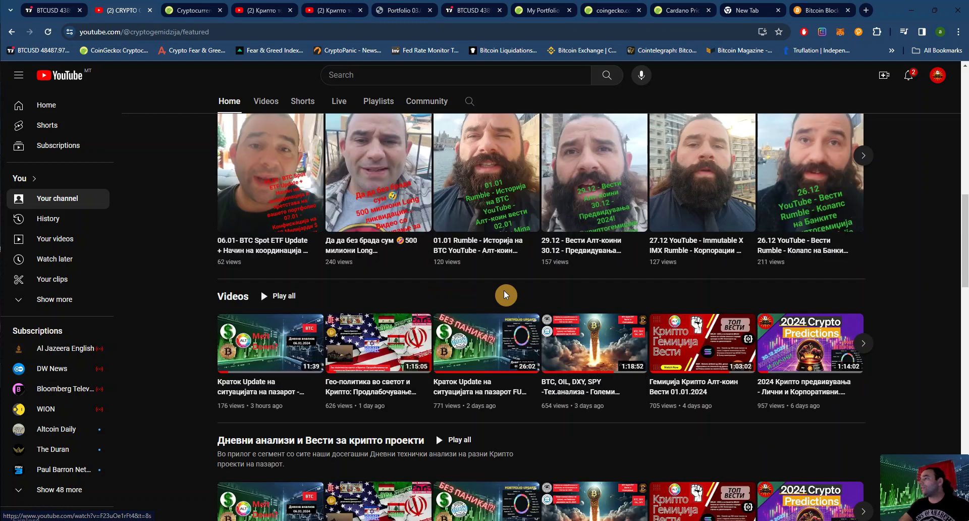
left_click(321, 335)
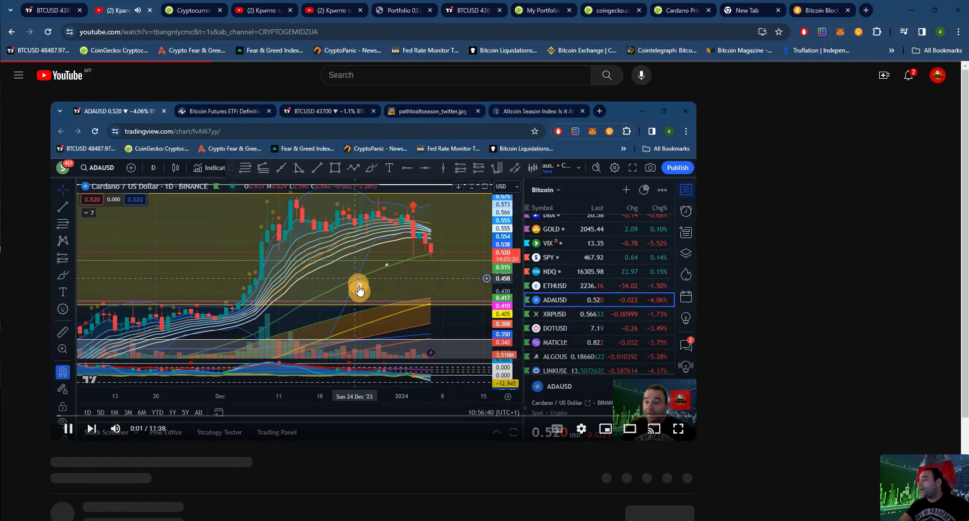
left_click(316, 343)
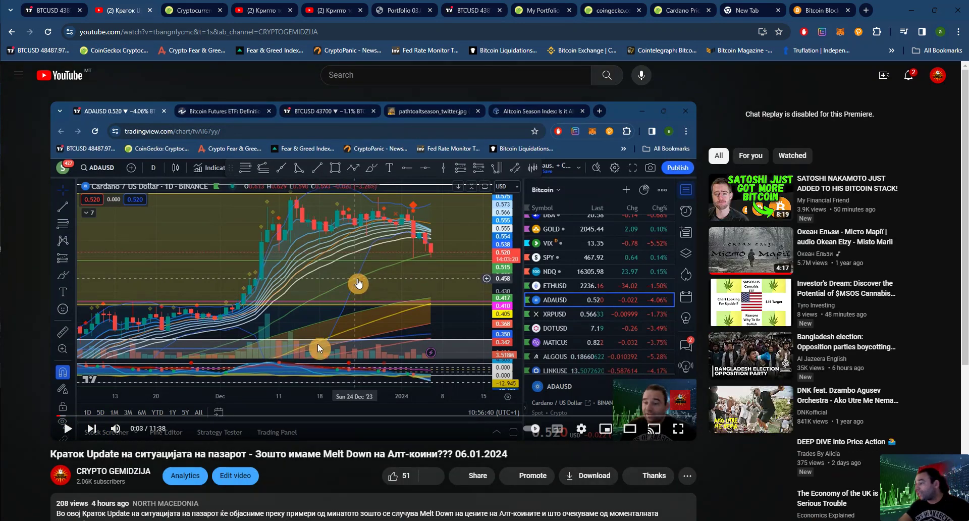